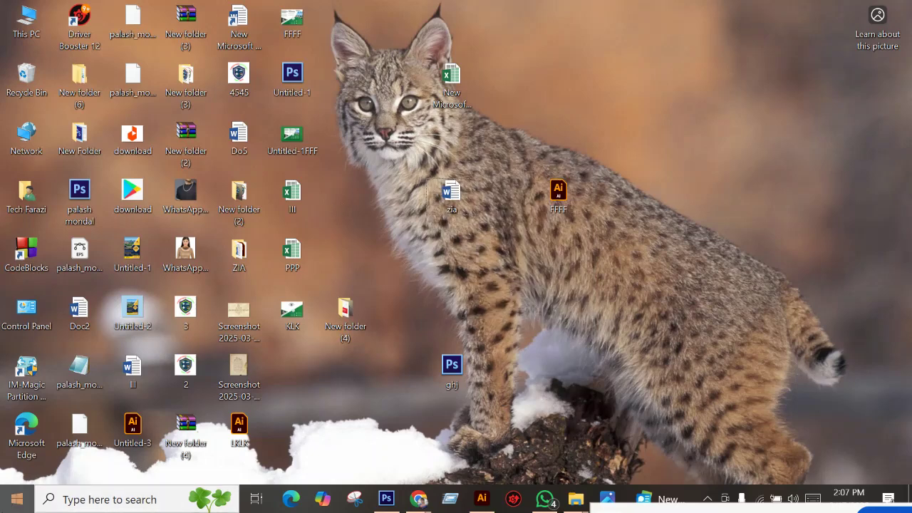
Search the Start menu for 'word'.
click(17, 499)
scroll(124, 387, down, 3)
scroll(128, 371, down, 10)
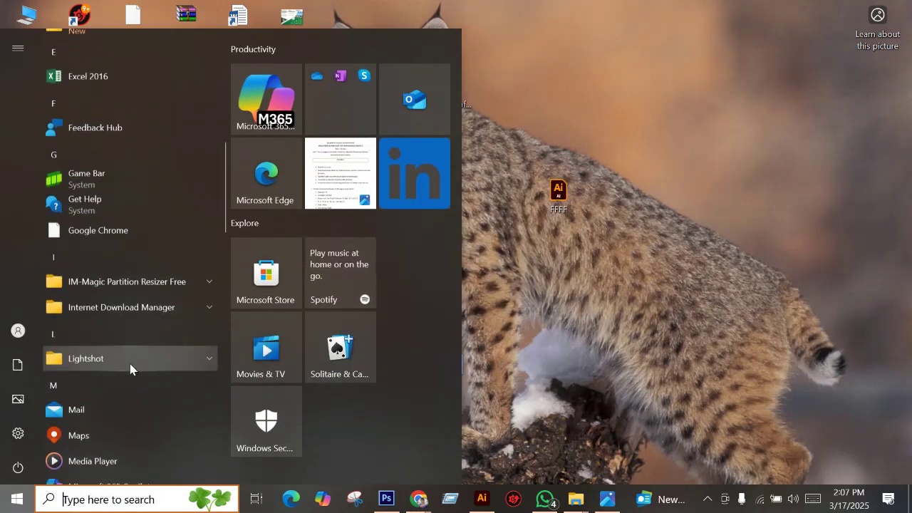
scroll(84, 332, down, 4)
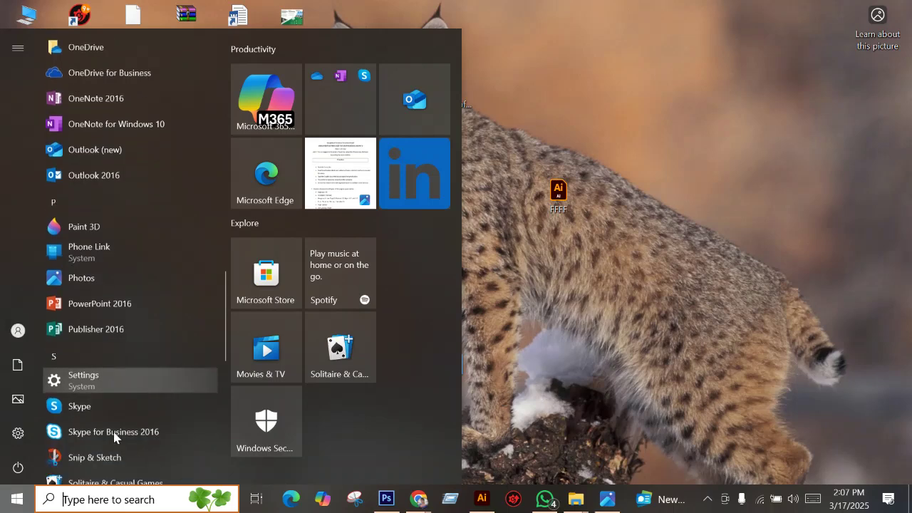
scroll(116, 433, down, 4)
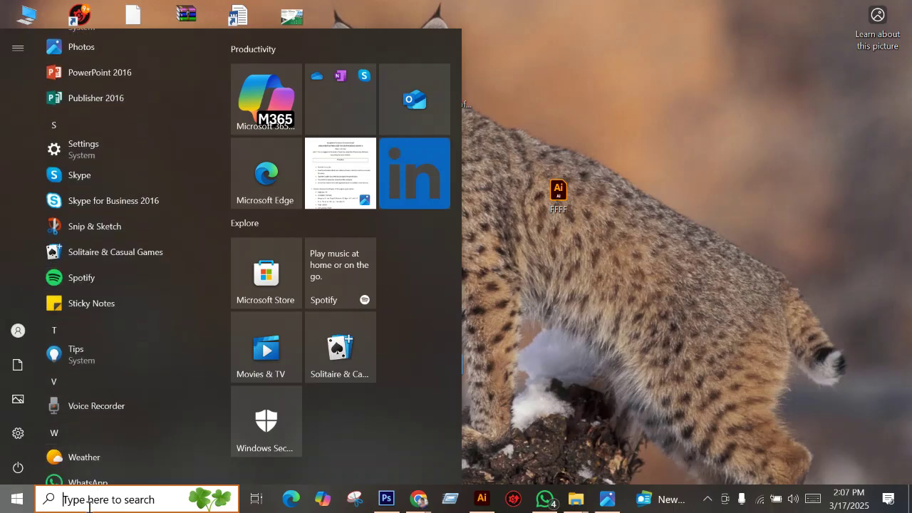
click(91, 503)
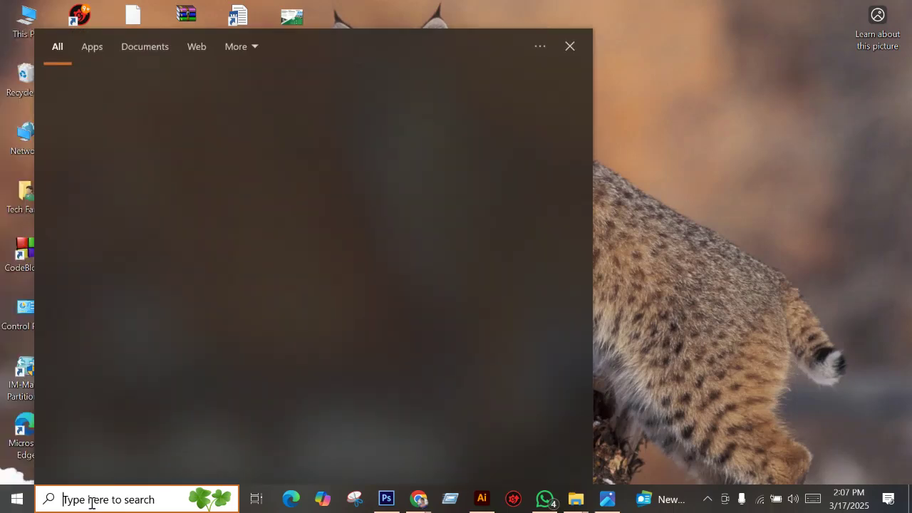
text(word)
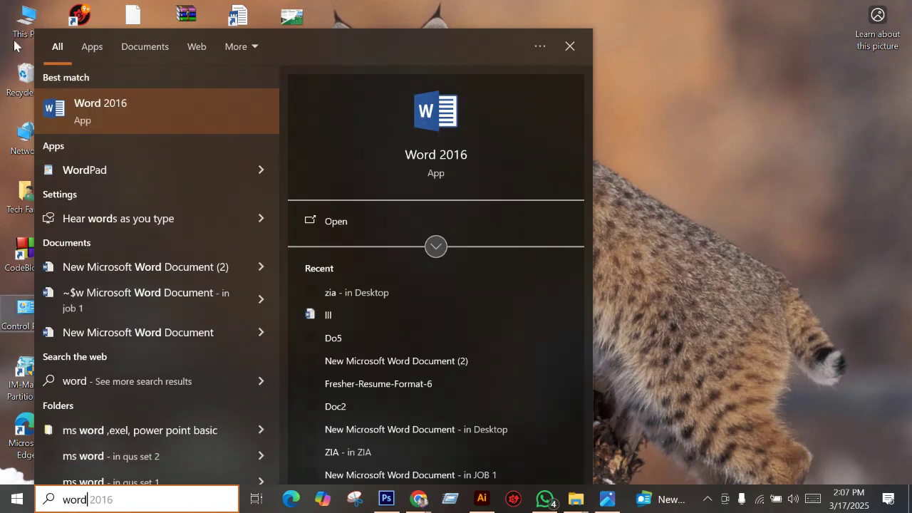
Launch Word 2016, create a blank document, and dismiss the activation notice.
click(84, 112)
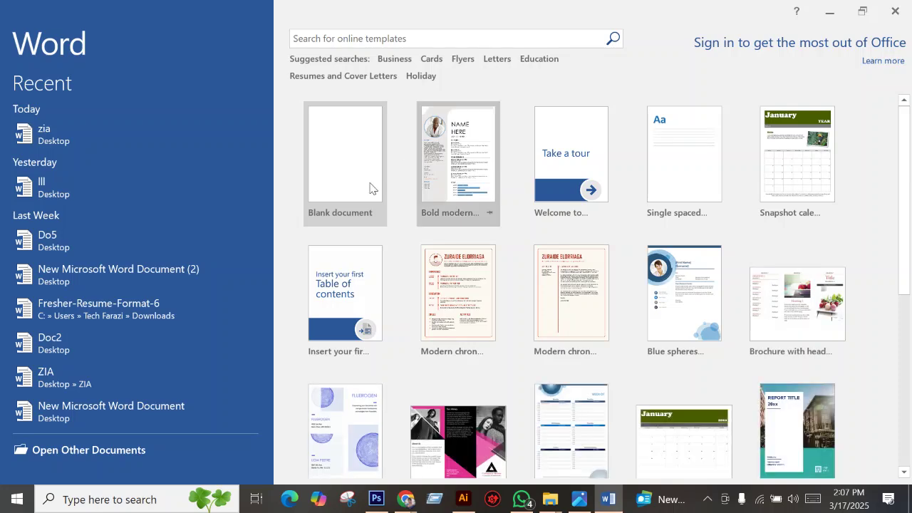
click(342, 151)
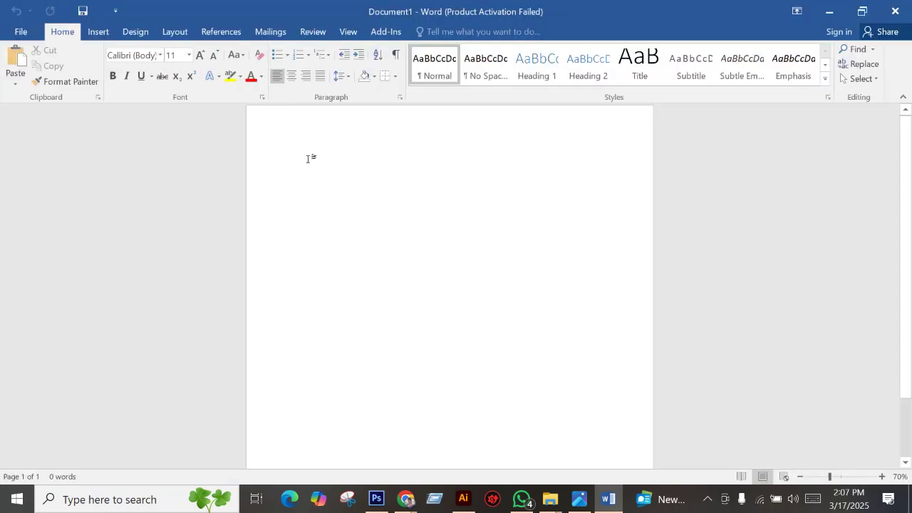
click(617, 84)
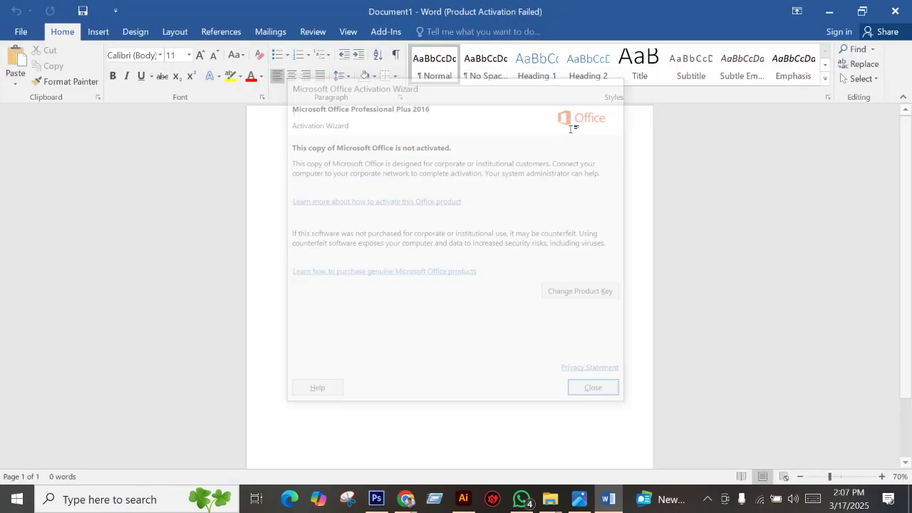
click(577, 503)
scroll(537, 179, down, 4)
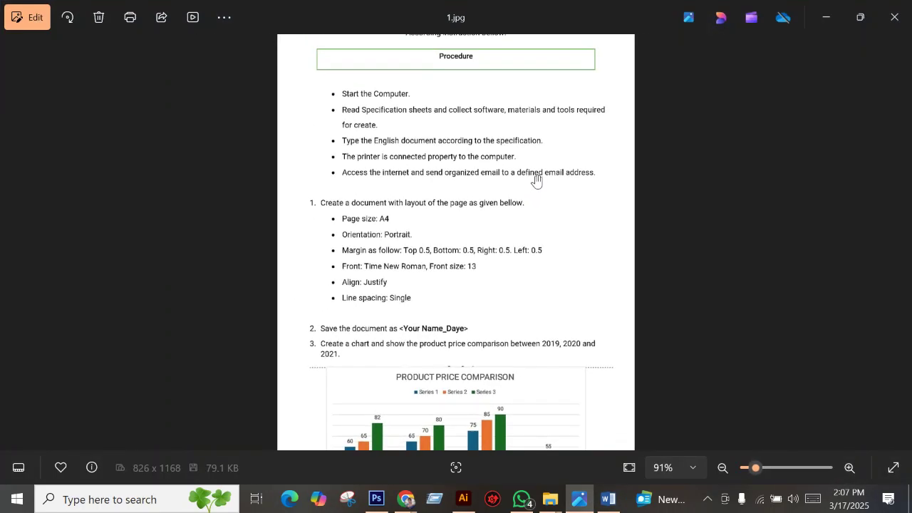
scroll(531, 188, up, 2)
scroll(528, 198, up, 2)
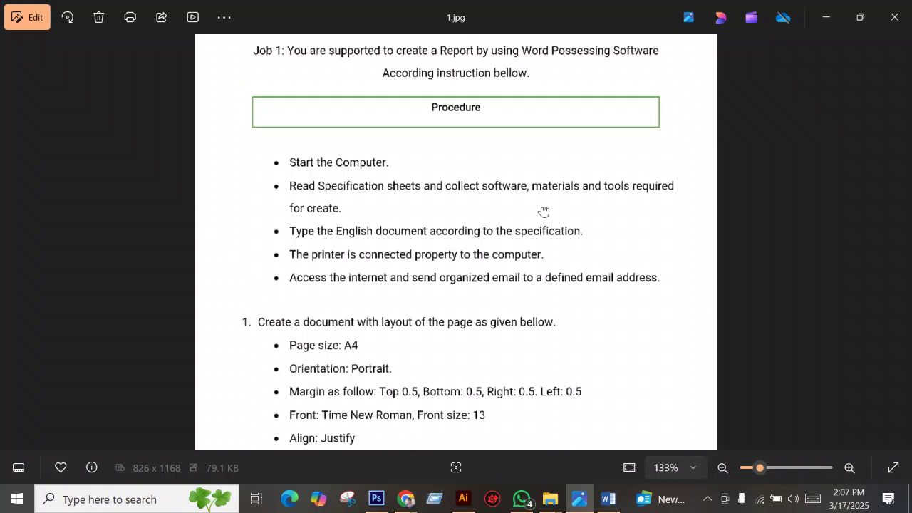
scroll(563, 228, down, 1)
scroll(578, 238, up, 1)
scroll(378, 316, down, 1)
scroll(373, 207, up, 4)
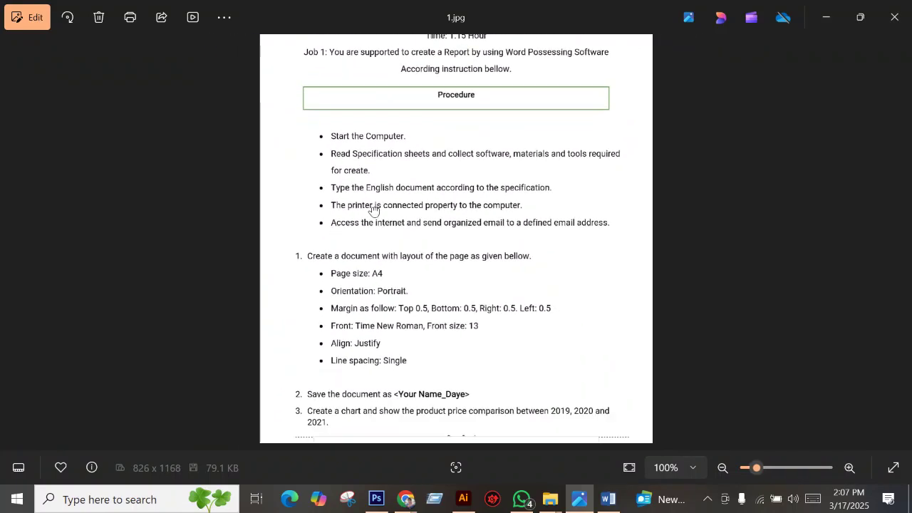
scroll(366, 195, up, 2)
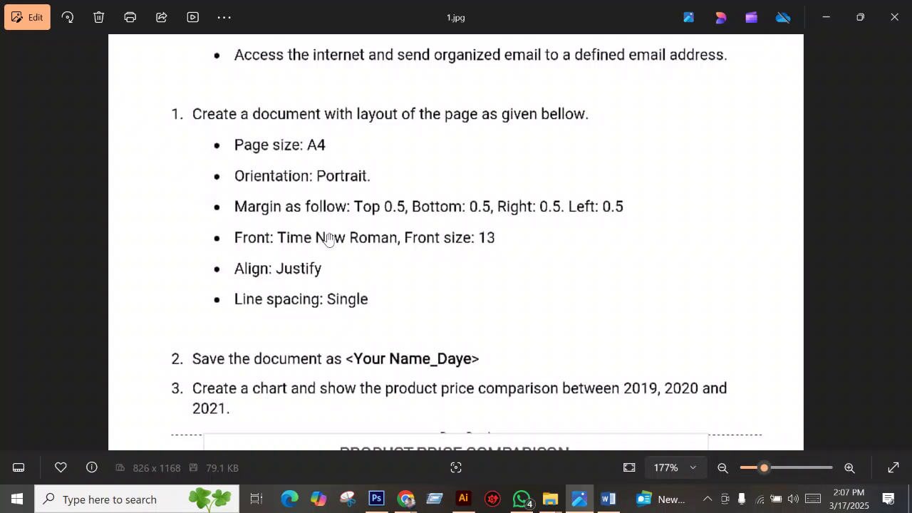
scroll(332, 238, down, 3)
scroll(320, 237, up, 2)
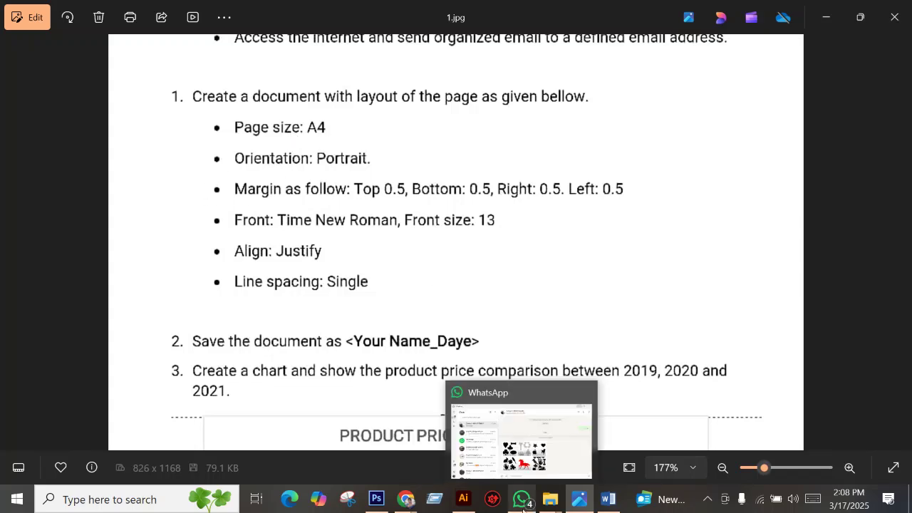
click(608, 499)
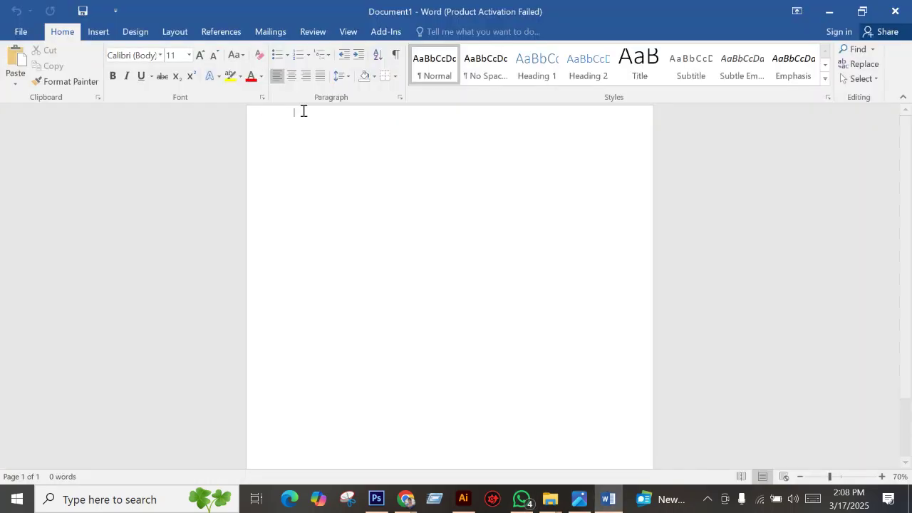
Set the paper size to A4 in portrait orientation.
click(178, 32)
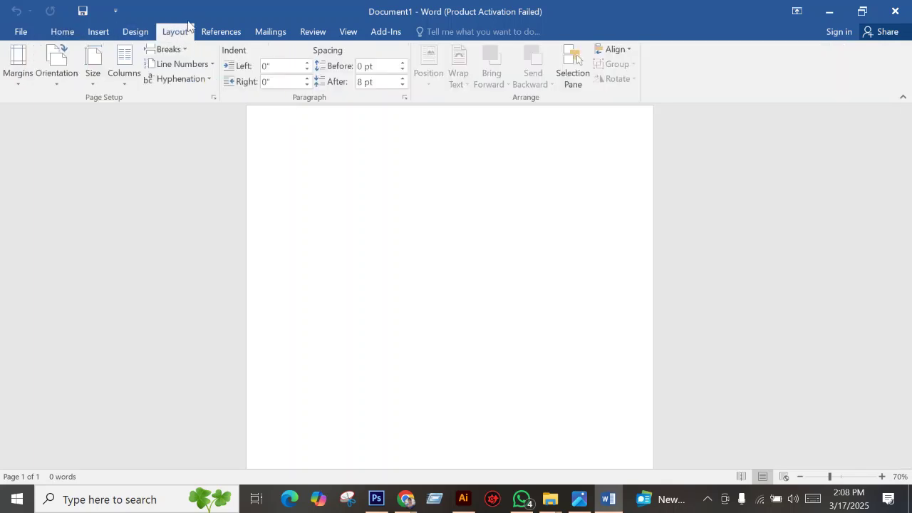
click(92, 71)
click(104, 285)
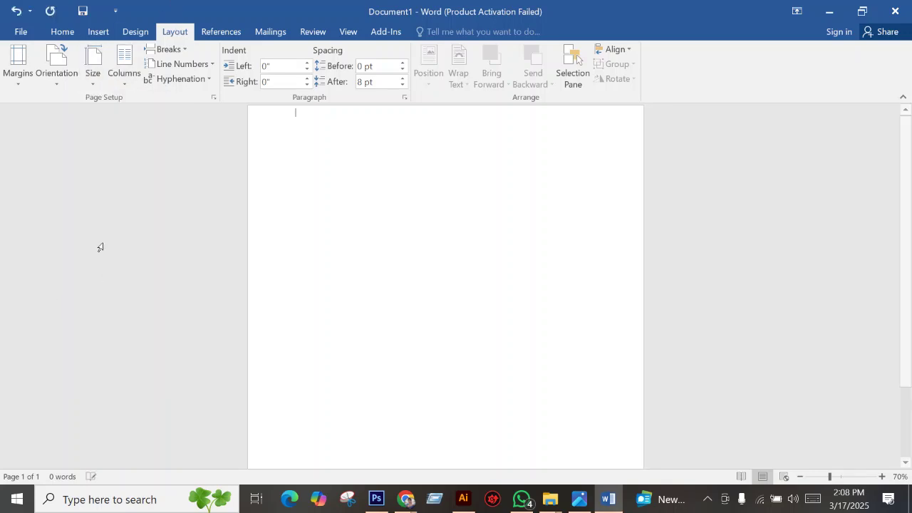
click(67, 74)
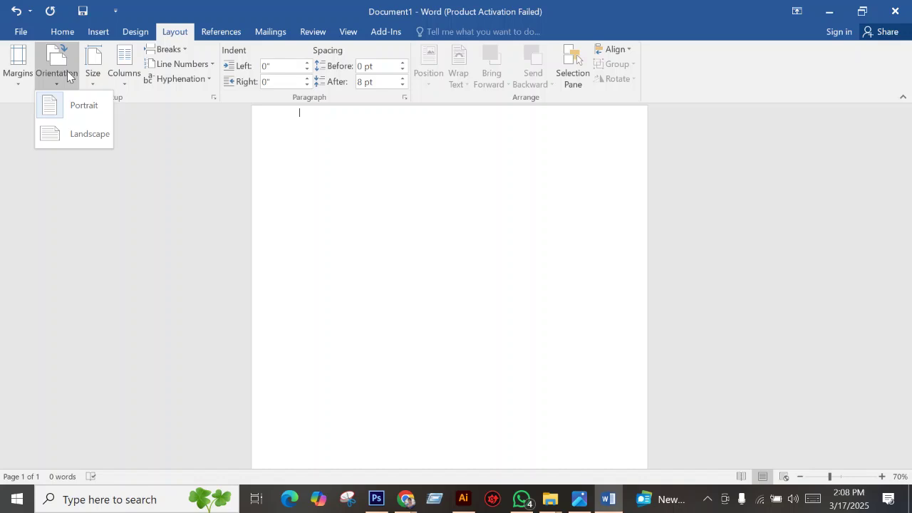
click(78, 107)
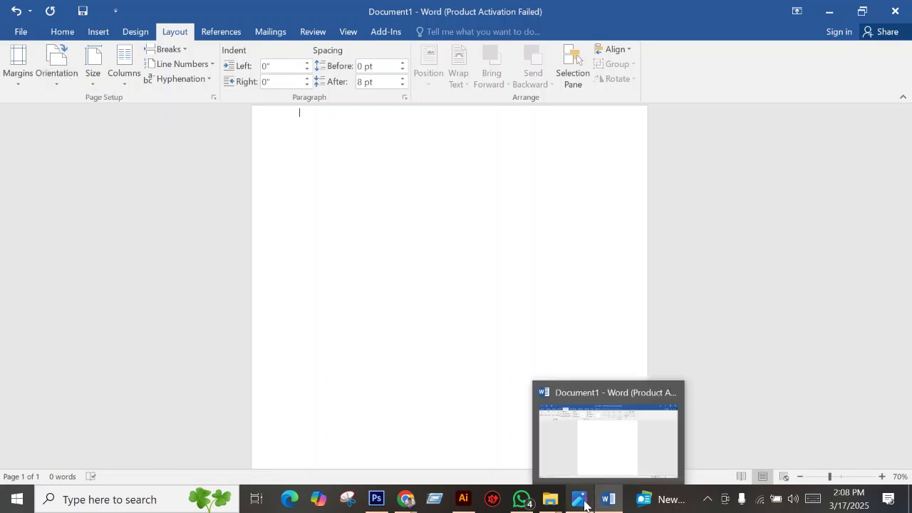
click(584, 496)
scroll(285, 178, down, 1)
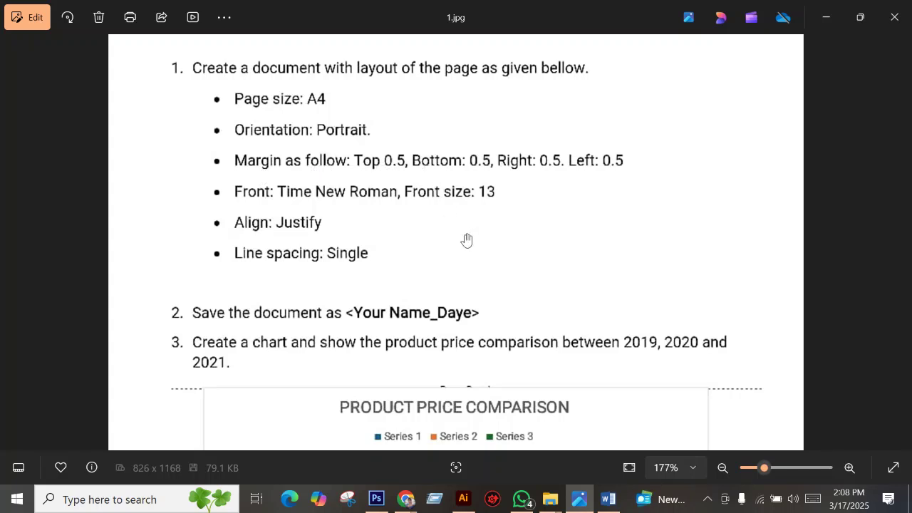
click(612, 499)
Apply Narrow 0.5-inch margins on all sides and verify them in Custom Margins.
click(18, 68)
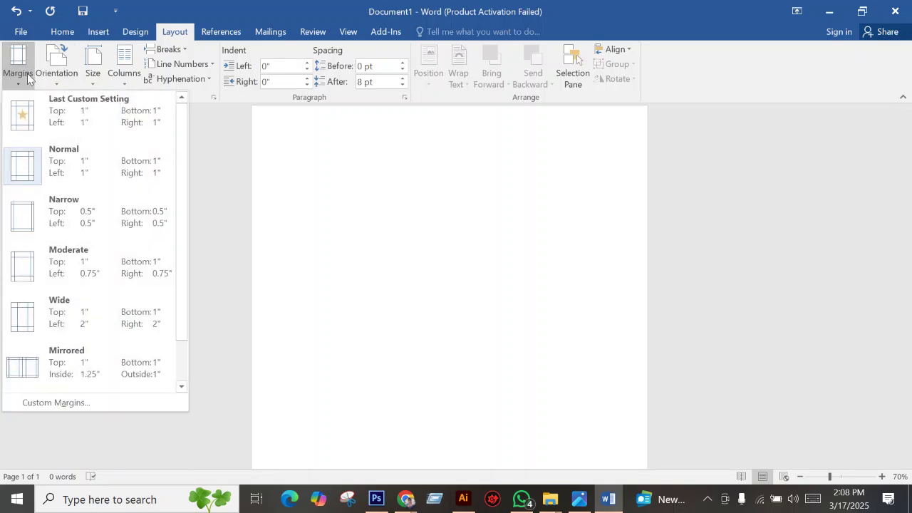
click(102, 212)
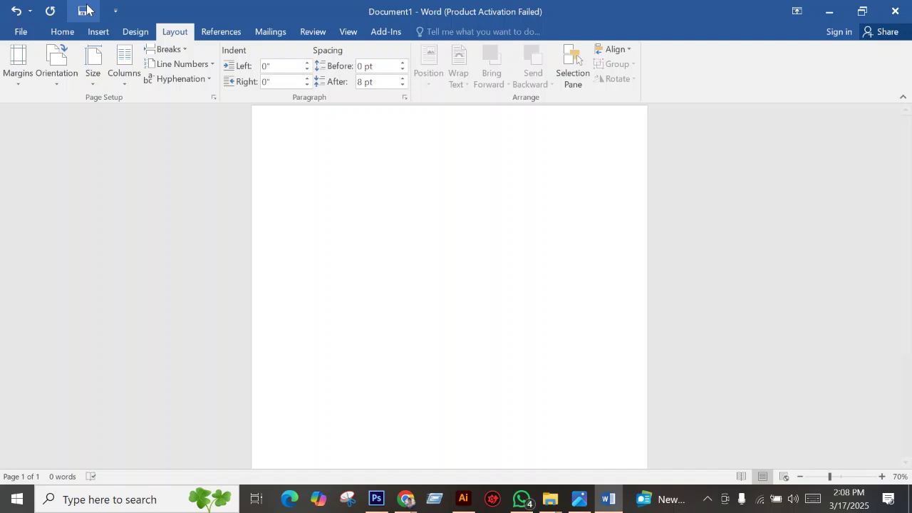
click(14, 83)
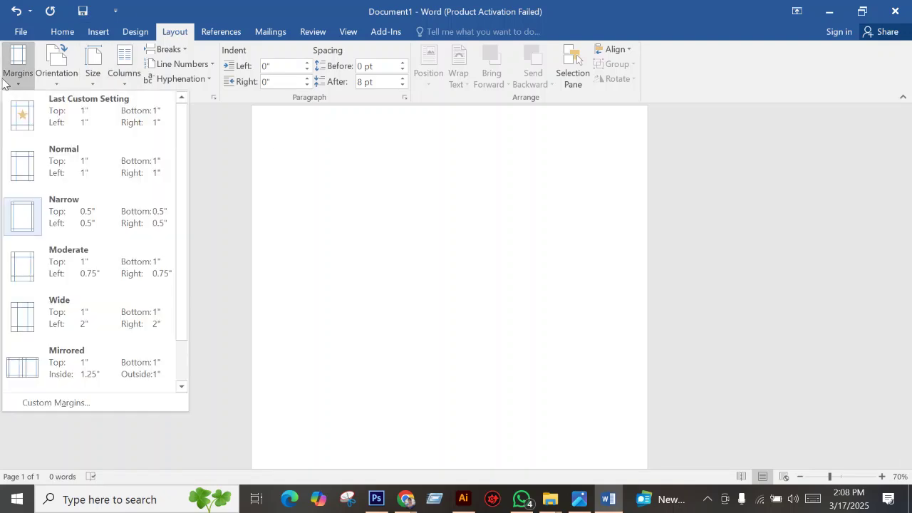
click(54, 401)
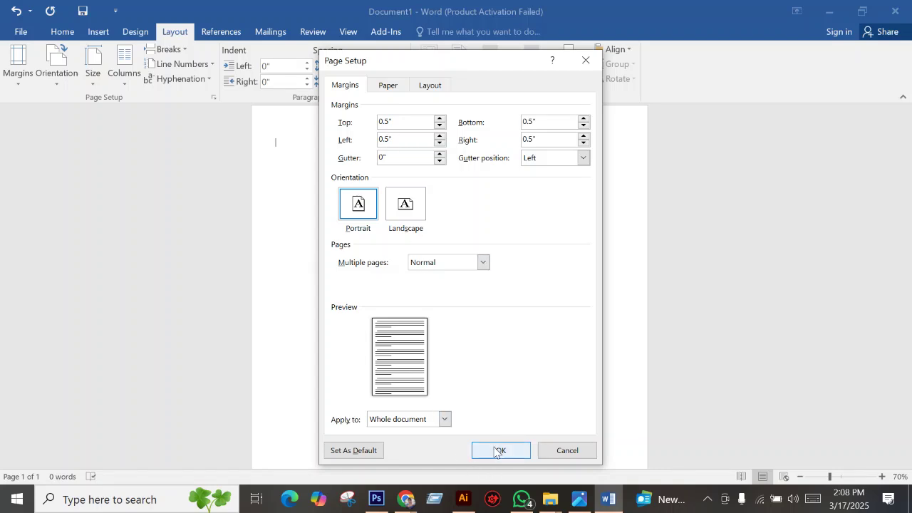
click(577, 455)
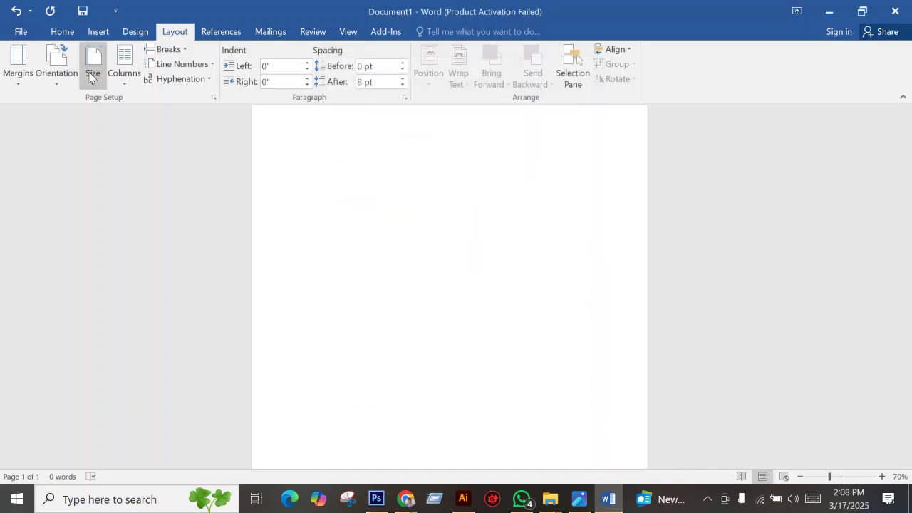
Confirm in Page Setup that the A4 page is 8.27" by 11.69".
click(93, 72)
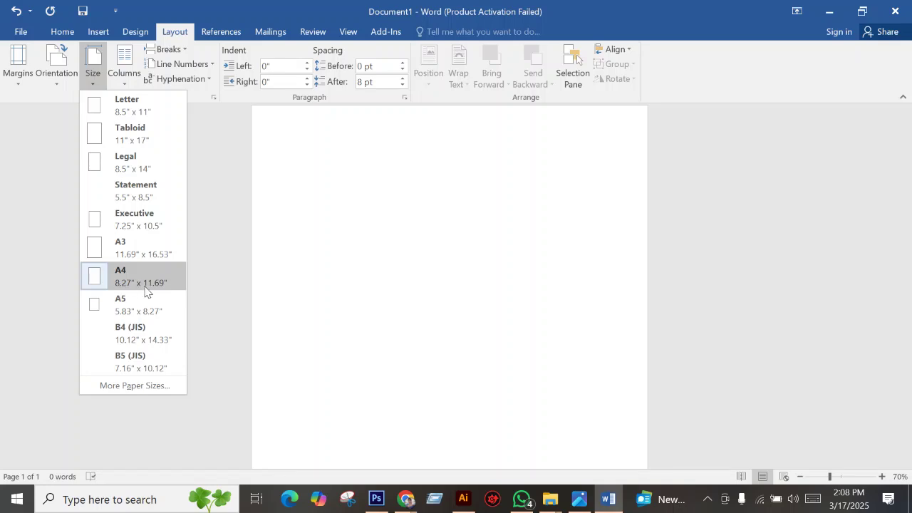
click(138, 386)
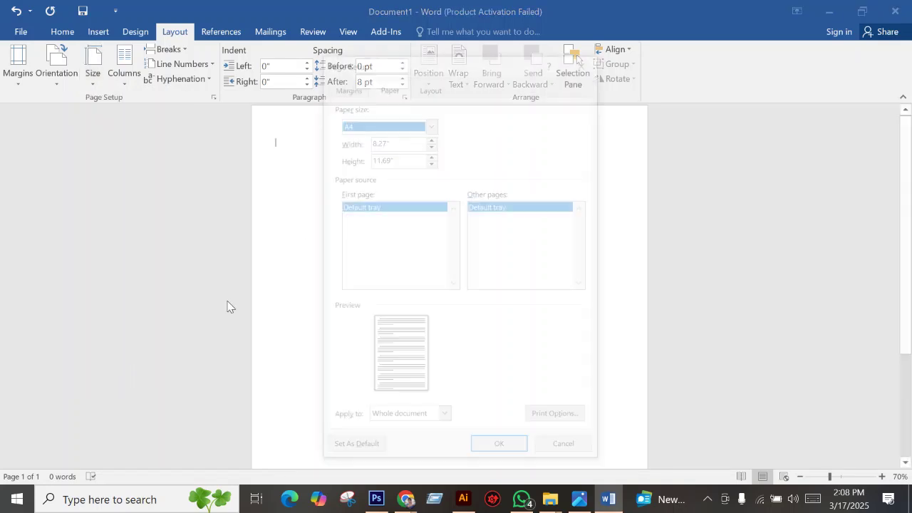
drag(388, 139, 351, 141)
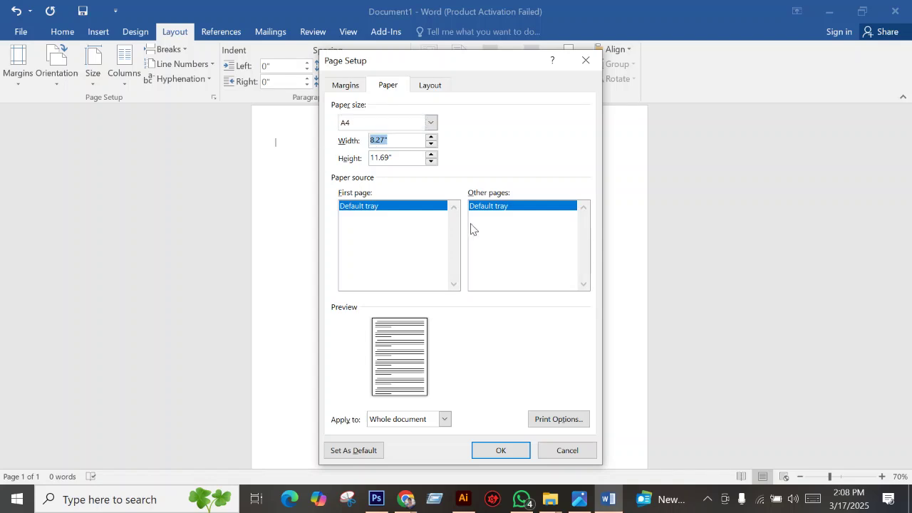
drag(402, 163, 322, 168)
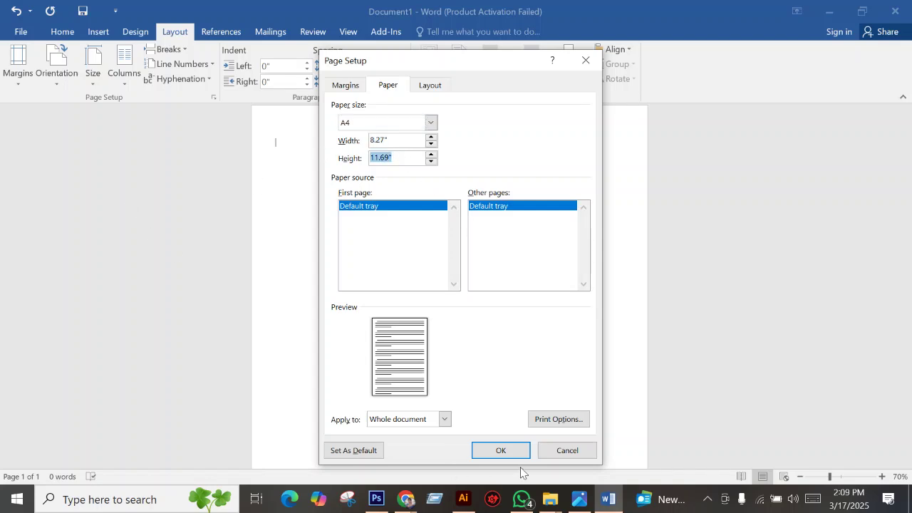
click(566, 450)
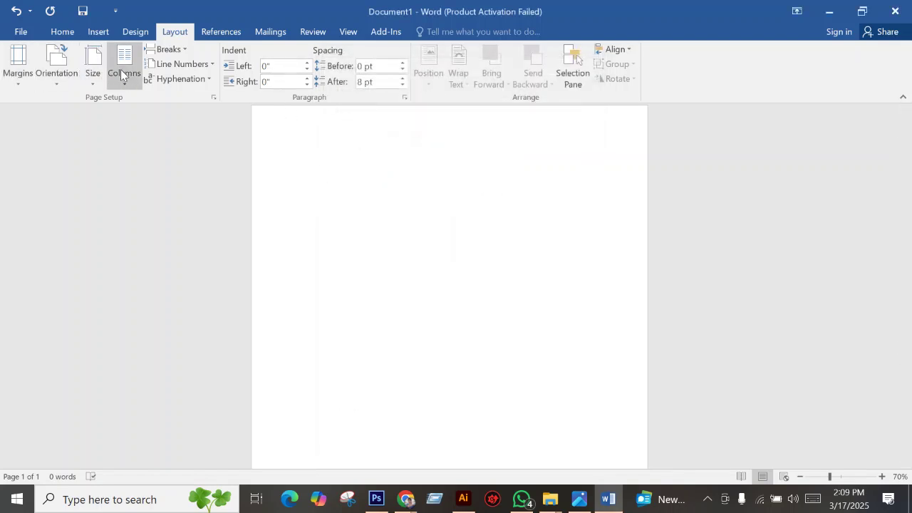
Review the page layout requirements on the 1.jpg task sheet in Photos.
click(578, 499)
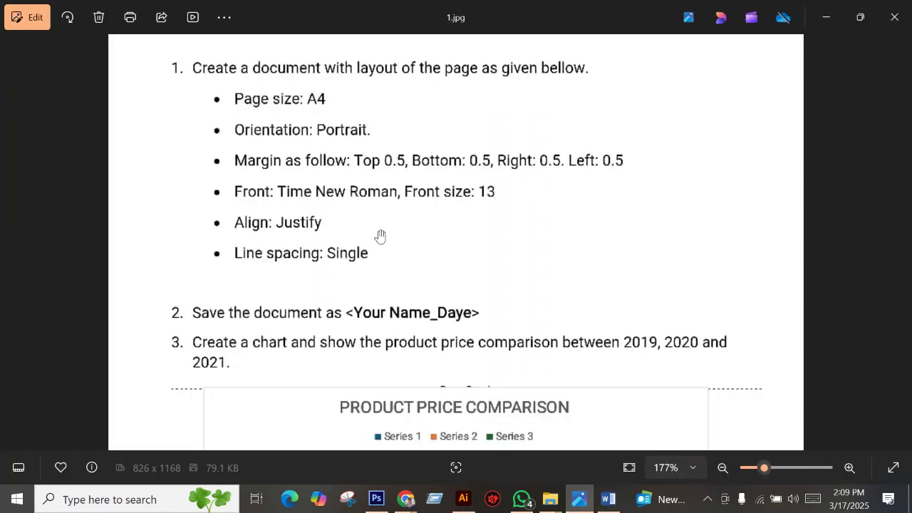
scroll(379, 236, down, 1)
scroll(373, 216, up, 3)
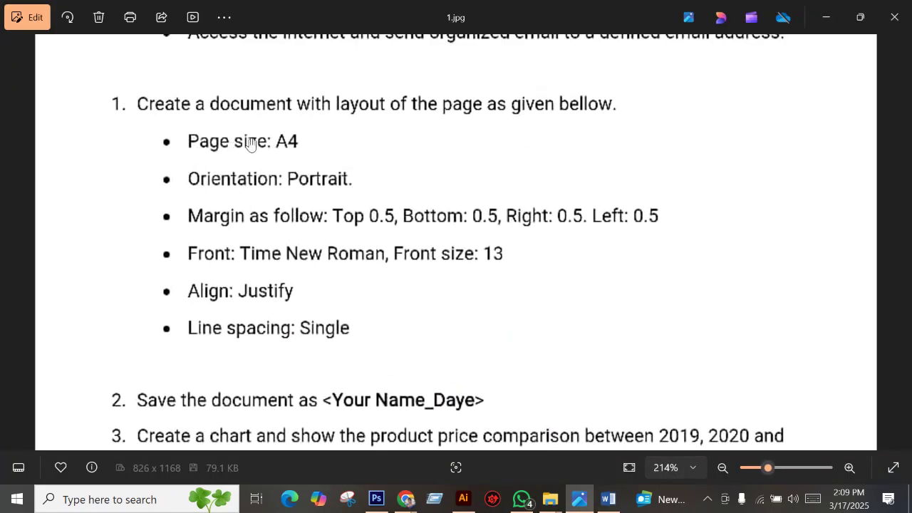
scroll(253, 239, up, 2)
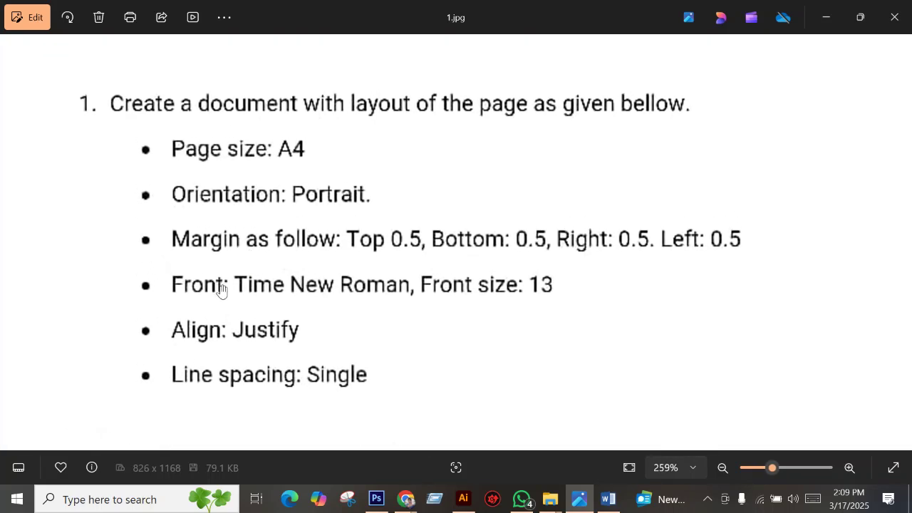
scroll(221, 288, down, 2)
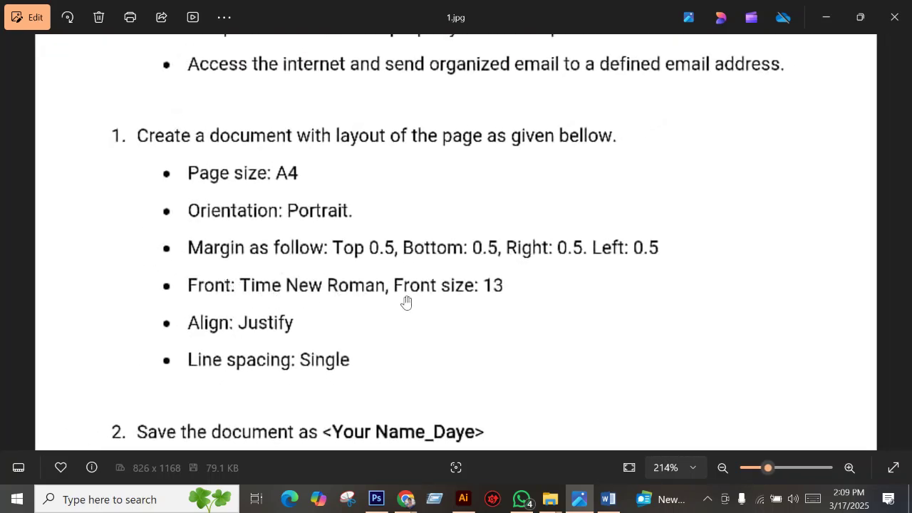
Set the font to Times New Roman at size 13.
click(608, 499)
click(62, 31)
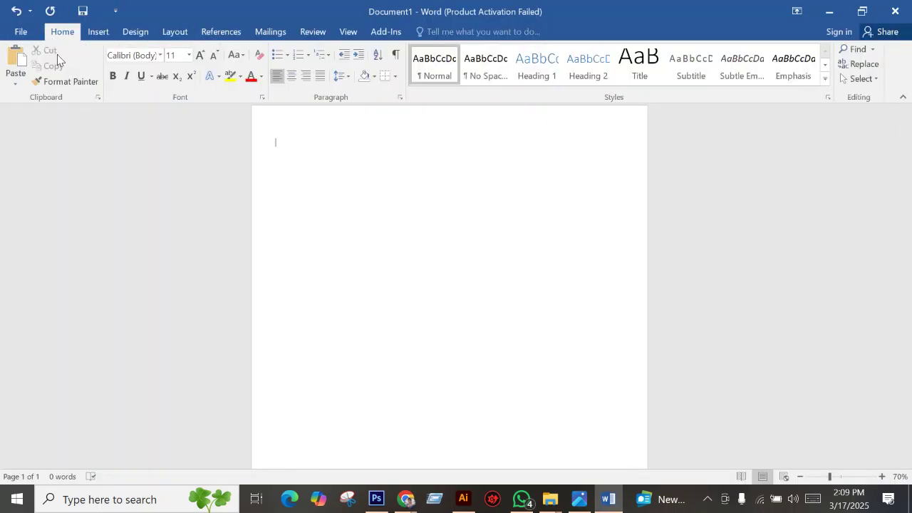
click(159, 55)
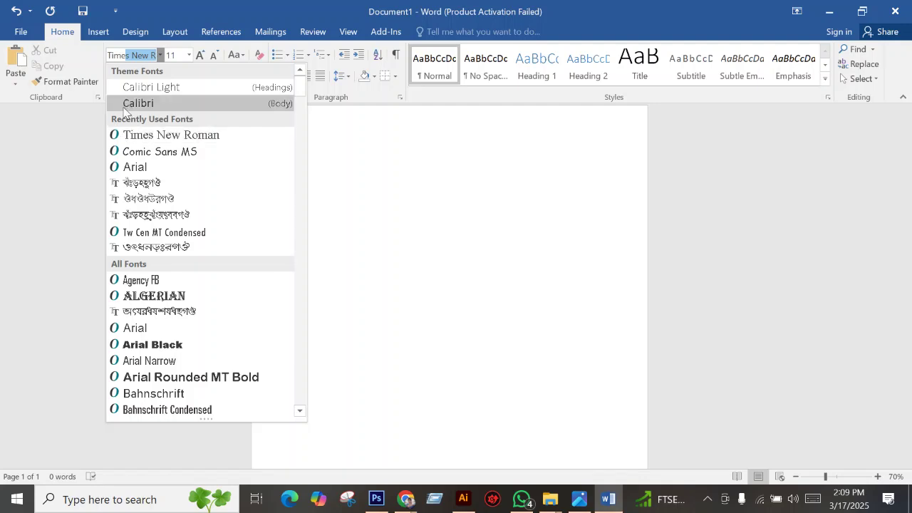
key(Escape)
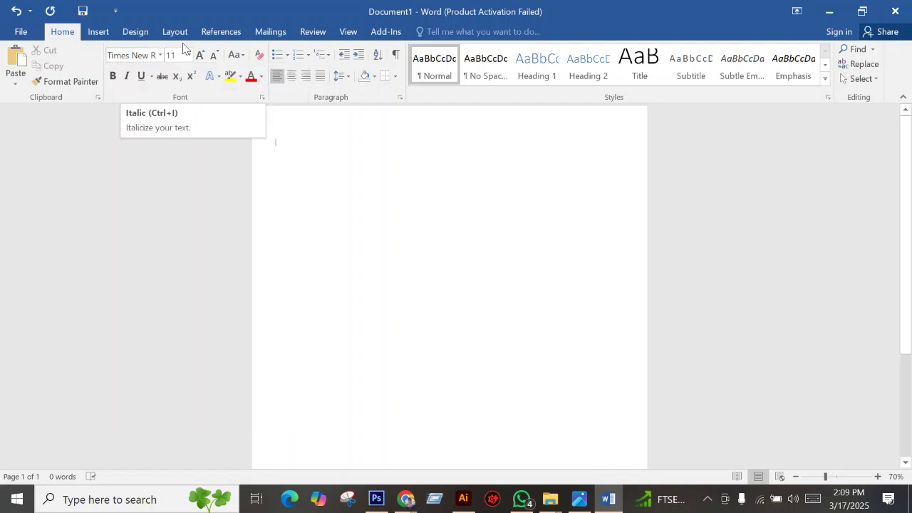
click(188, 56)
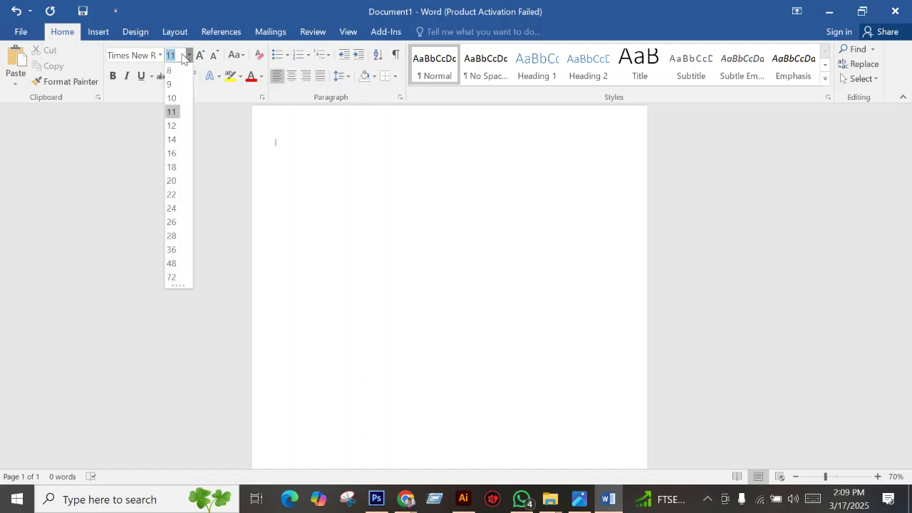
text(13)
click(322, 171)
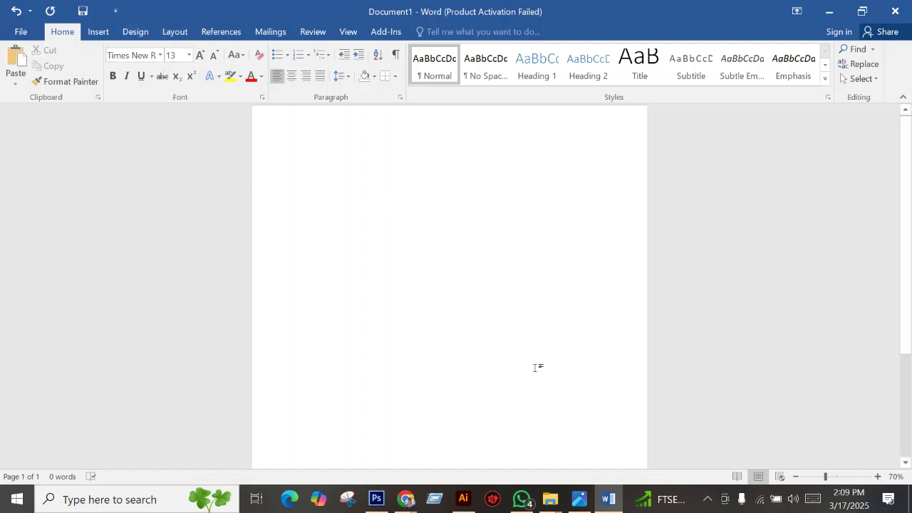
Check the task sheet's next requirements and return to Word.
click(580, 500)
scroll(395, 267, down, 1)
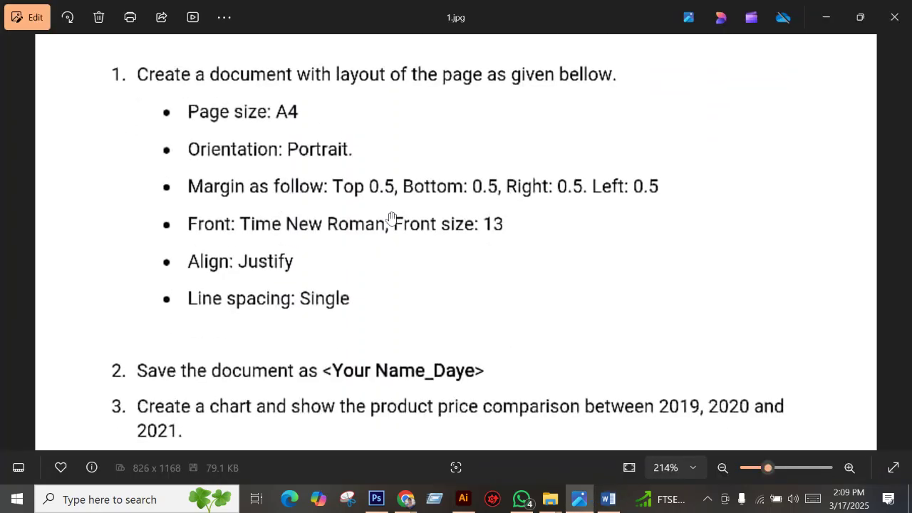
scroll(299, 245, down, 1)
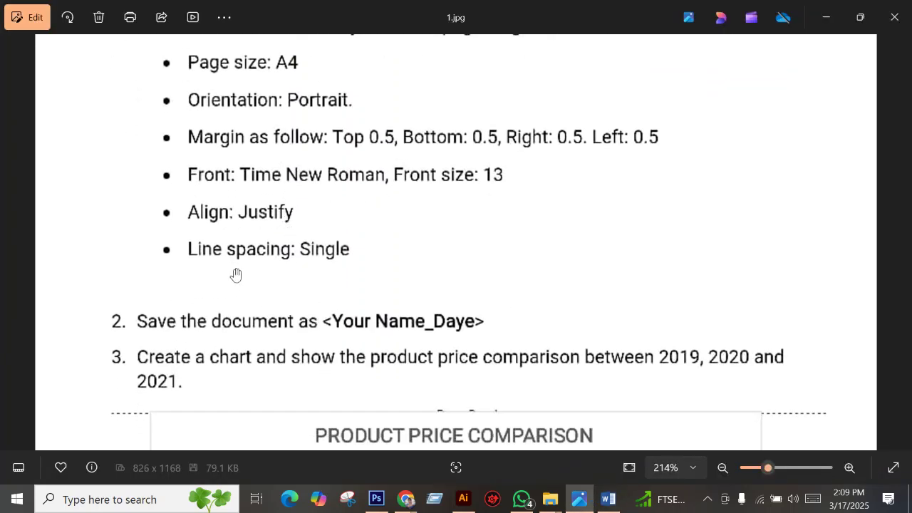
click(607, 499)
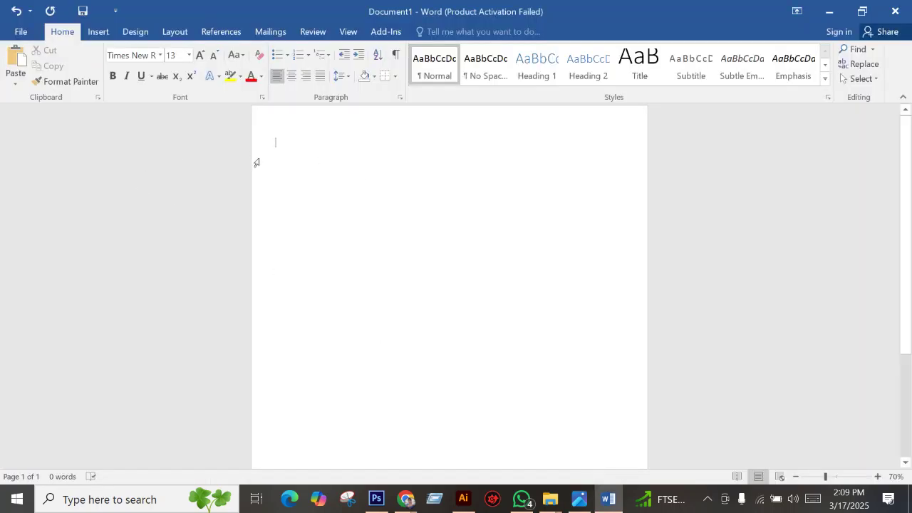
Set paragraph alignment to Justified and line spacing to Single in the Paragraph dialog.
click(348, 75)
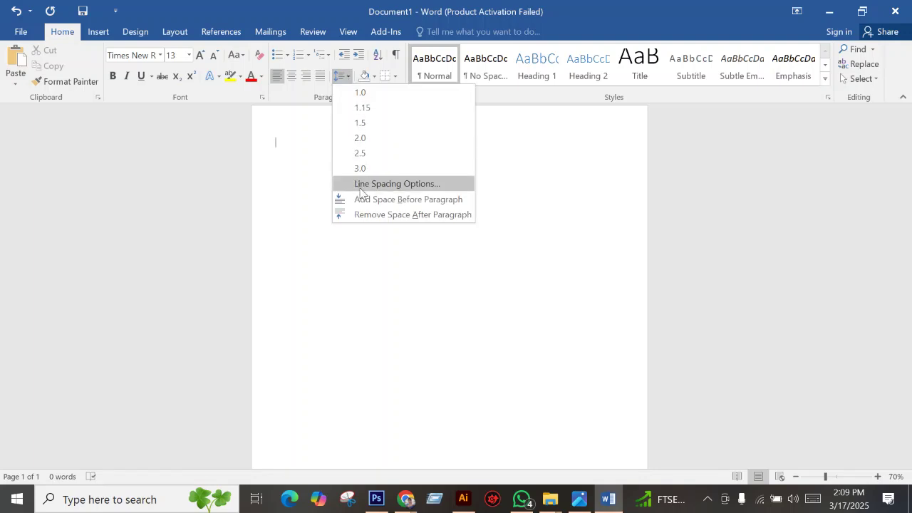
click(423, 187)
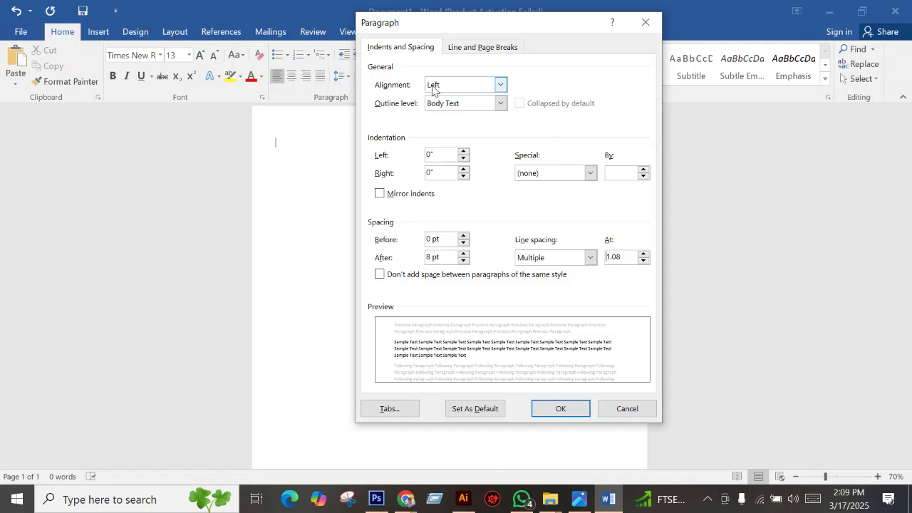
click(465, 88)
click(454, 130)
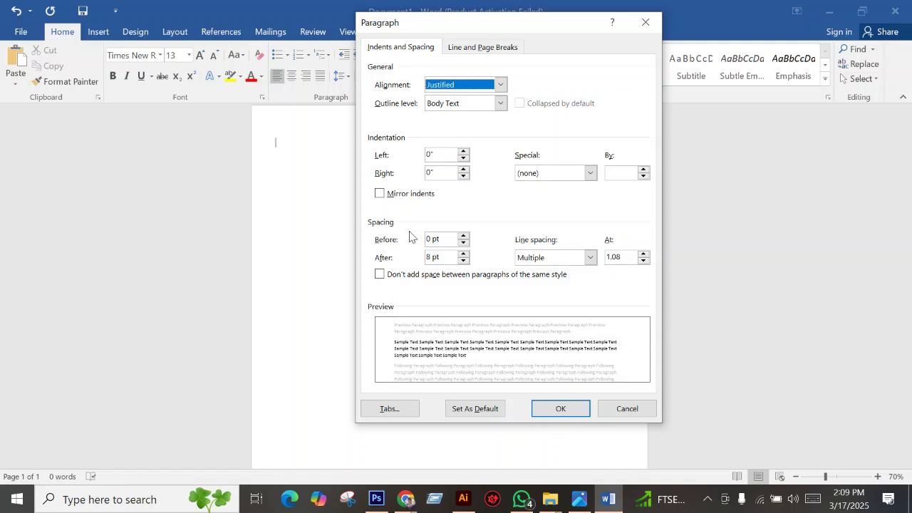
click(555, 257)
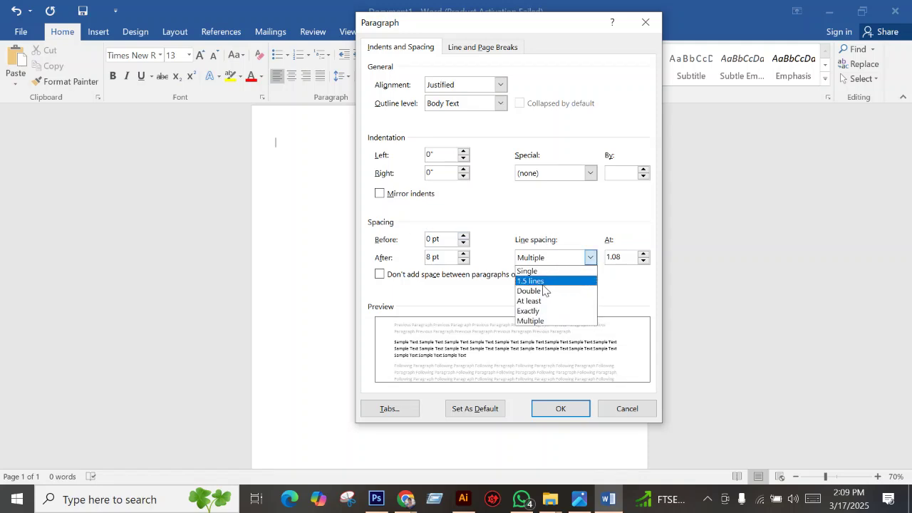
click(537, 273)
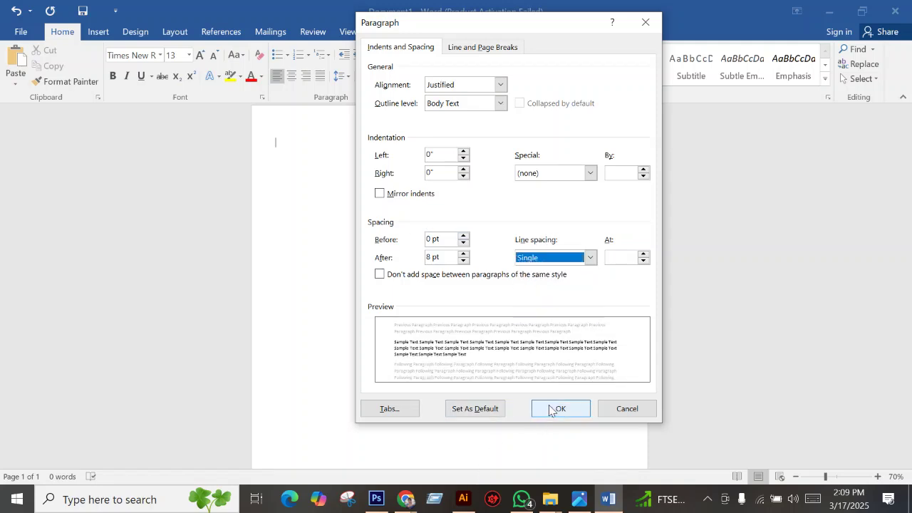
click(550, 406)
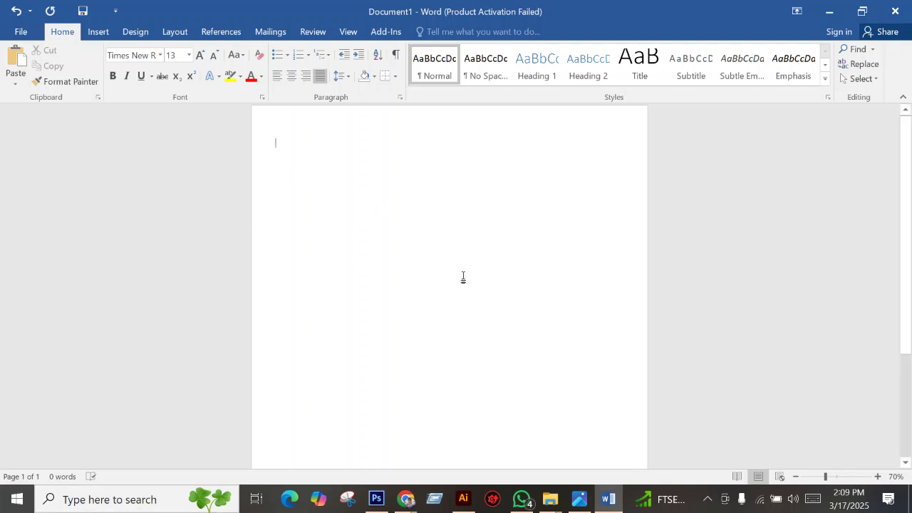
click(578, 498)
mouse_move(662, 499)
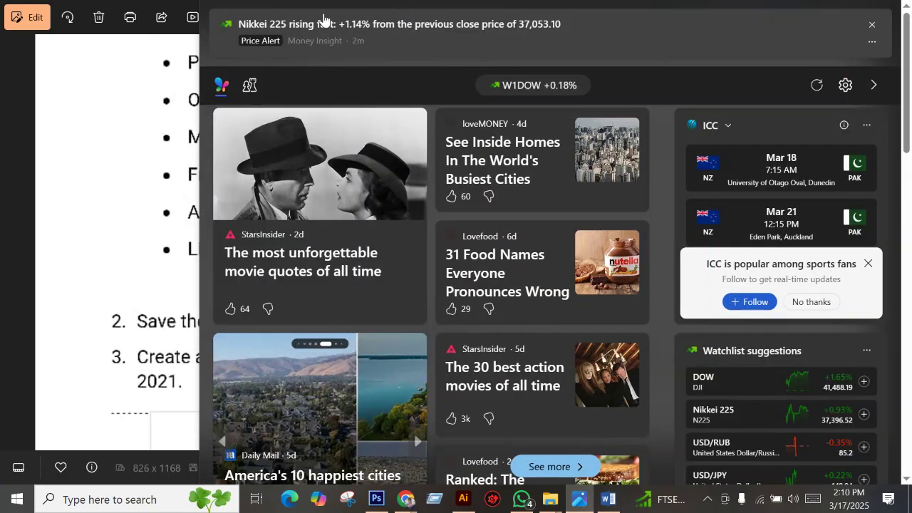
click(871, 24)
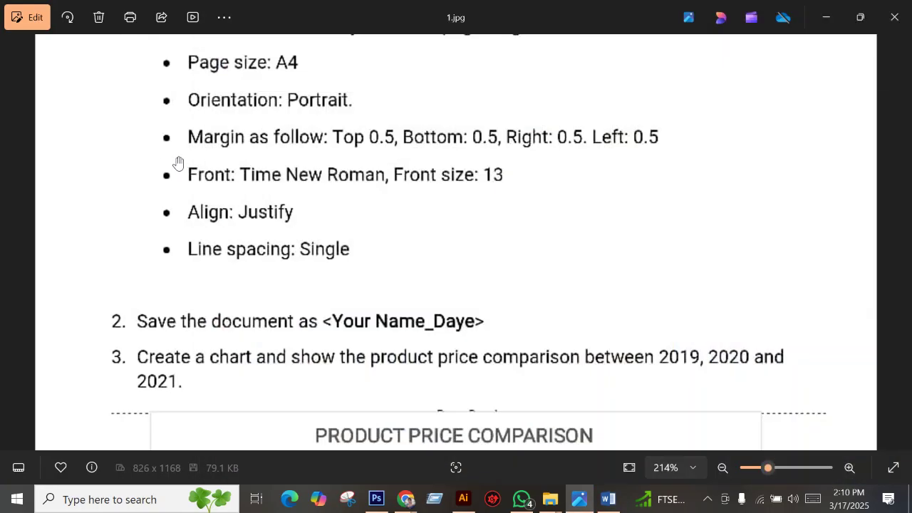
scroll(342, 307, down, 3)
scroll(369, 318, up, 5)
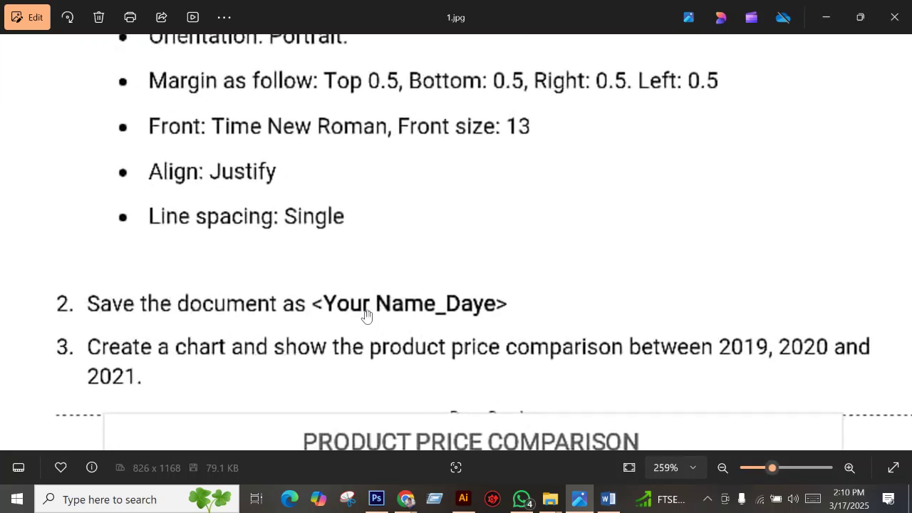
scroll(366, 315, down, 6)
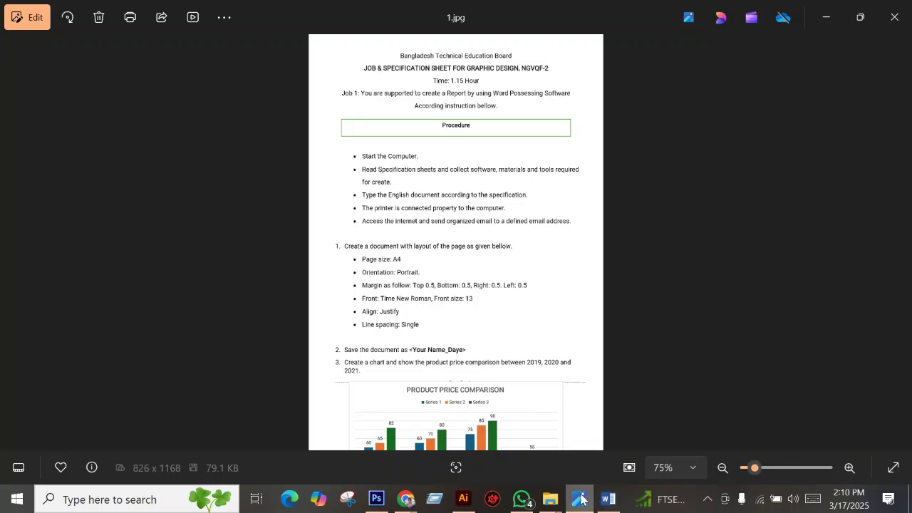
scroll(410, 184, up, 1)
scroll(410, 184, up, 3)
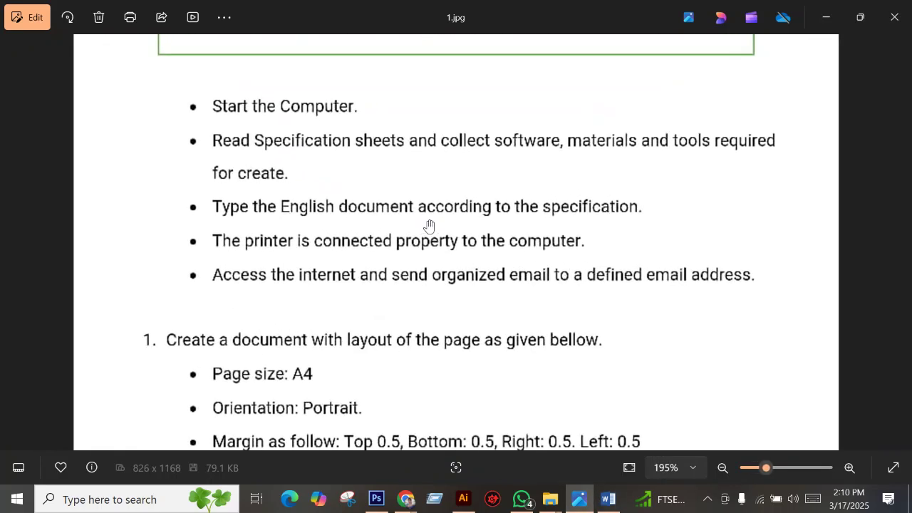
scroll(434, 222, down, 2)
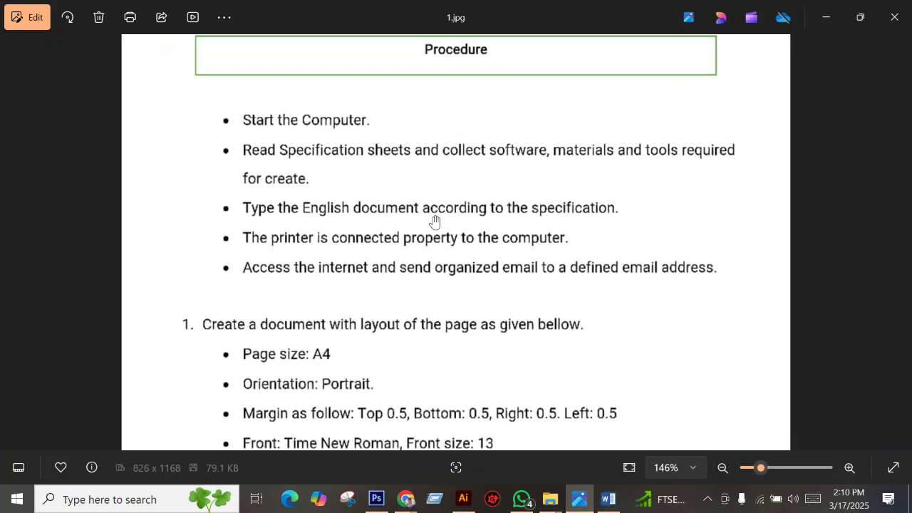
drag(422, 322, 427, 224)
scroll(368, 304, up, 1)
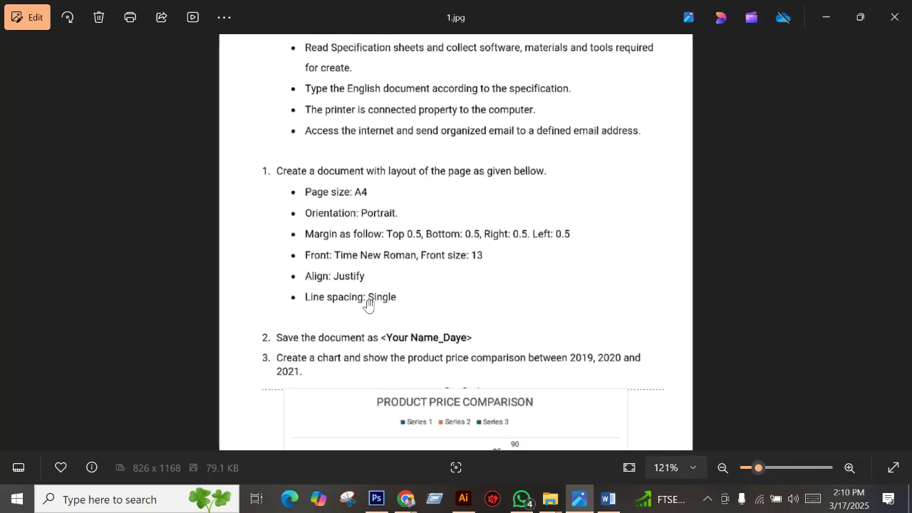
scroll(368, 302, up, 2)
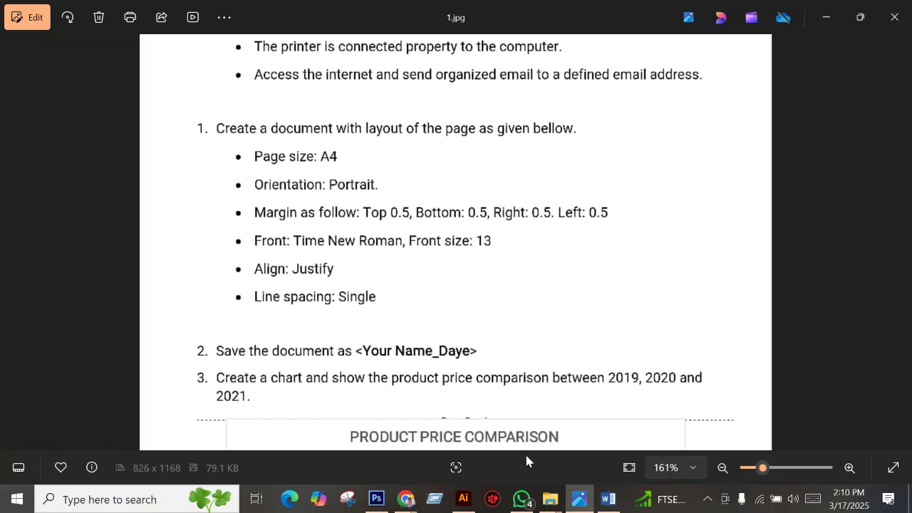
click(608, 499)
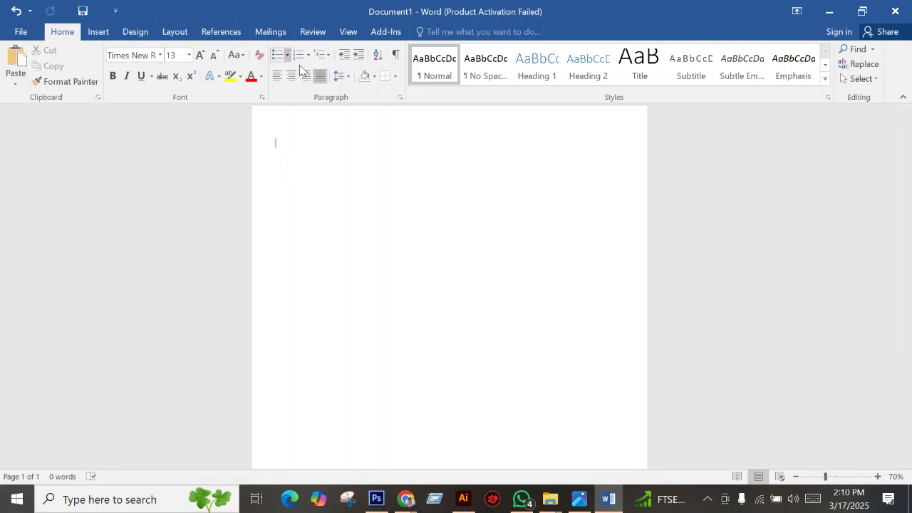
Recheck the Paragraph settings without changes, then view the chart task on the task sheet.
click(349, 76)
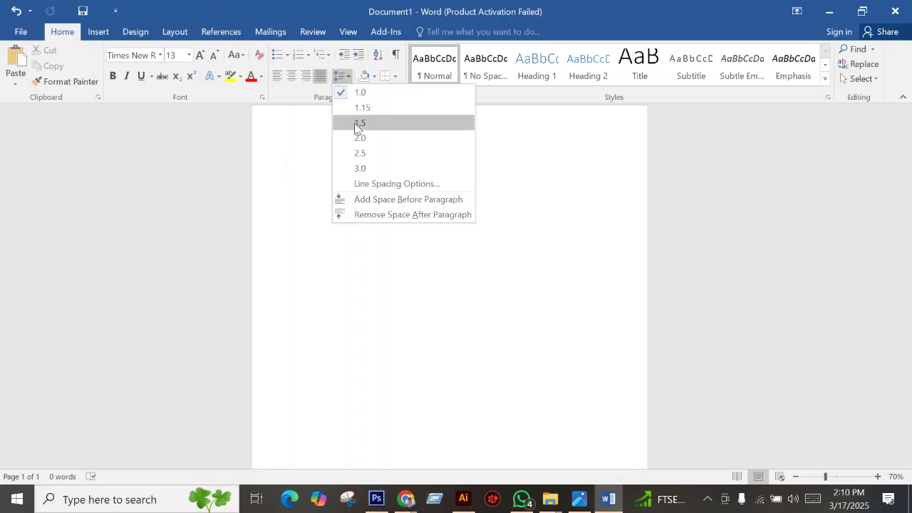
click(368, 189)
drag(479, 24, 579, 57)
click(705, 444)
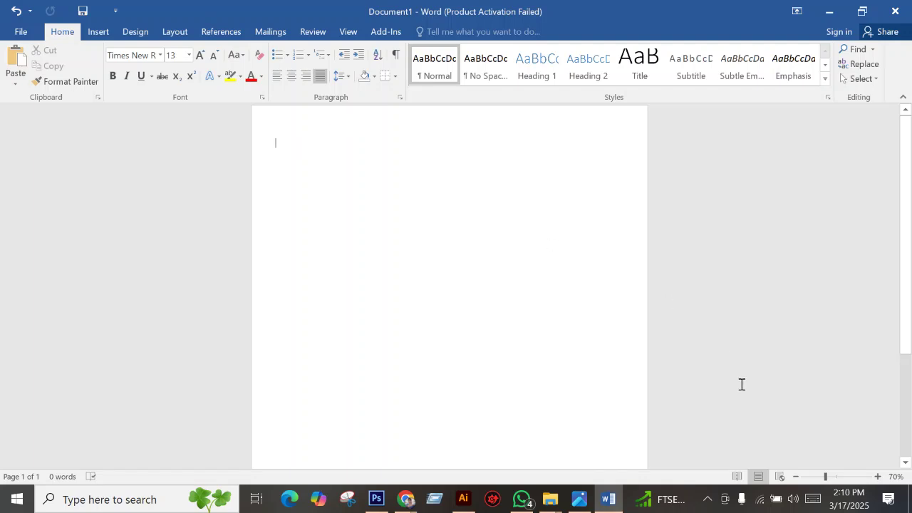
click(580, 499)
drag(336, 330, 235, 249)
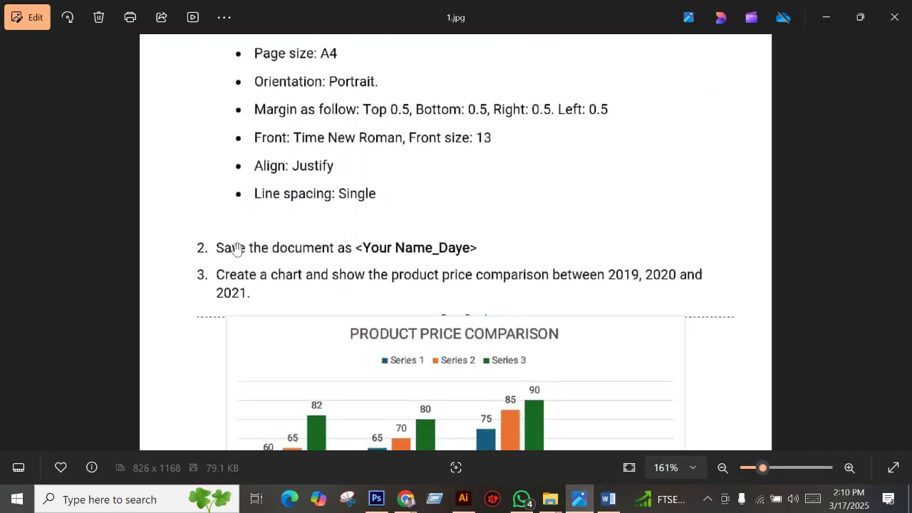
Pan the task sheet to view item 3 and the product price chart, then return to Word.
scroll(287, 312, up, 1)
scroll(181, 169, up, 1)
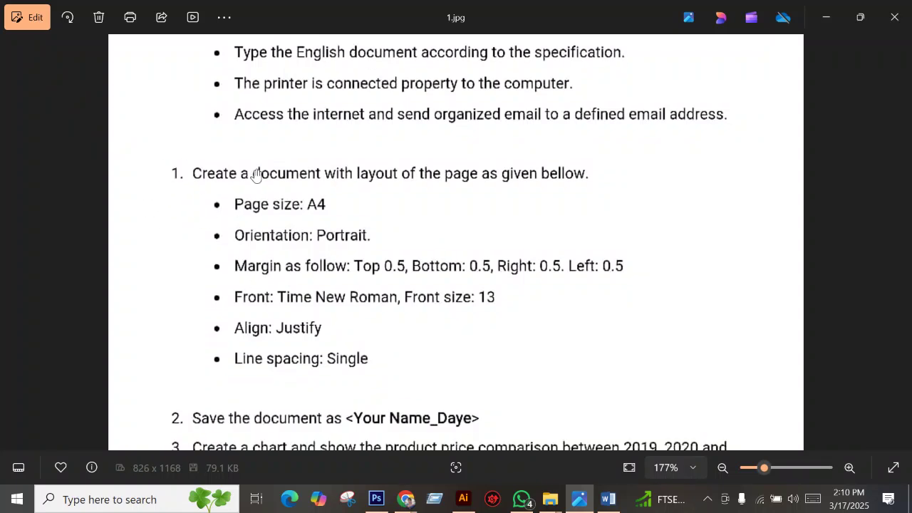
drag(252, 330, 288, 57)
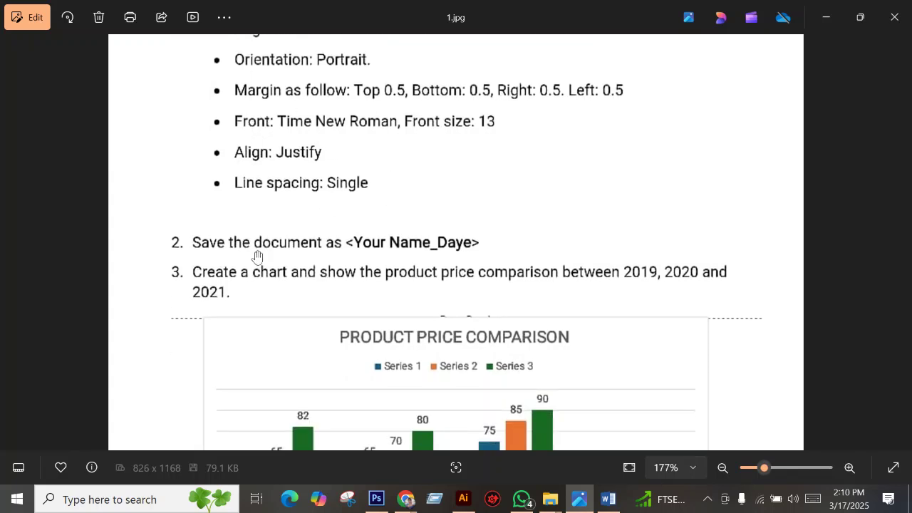
drag(257, 256, 187, 216)
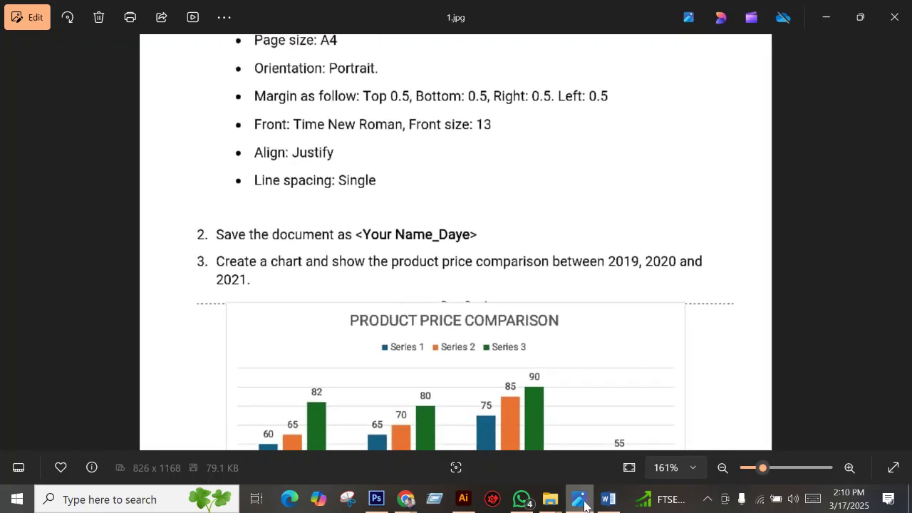
click(607, 499)
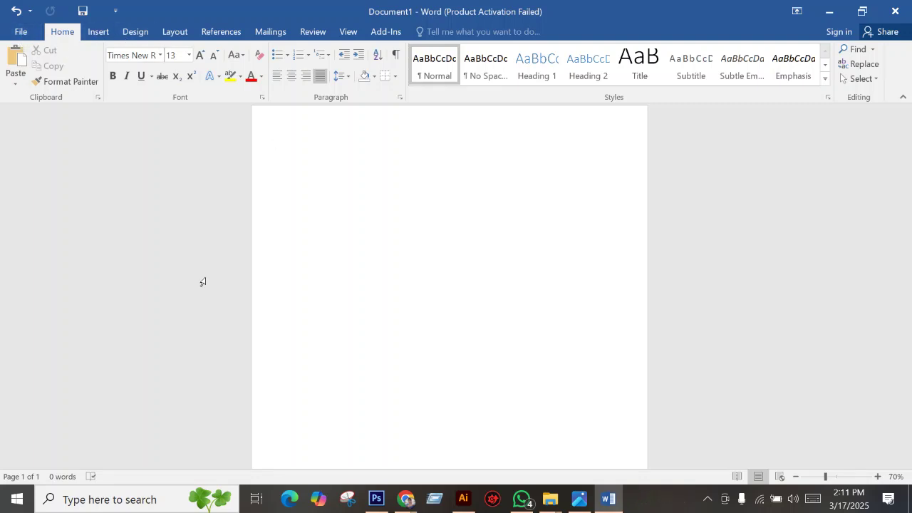
Set AutoRecover to save every 1 minute in Word Options > Save.
click(21, 32)
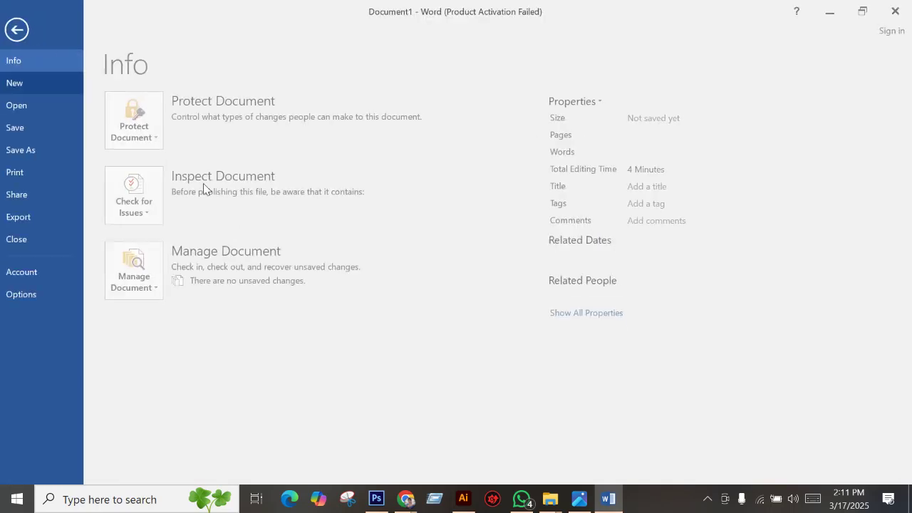
click(30, 294)
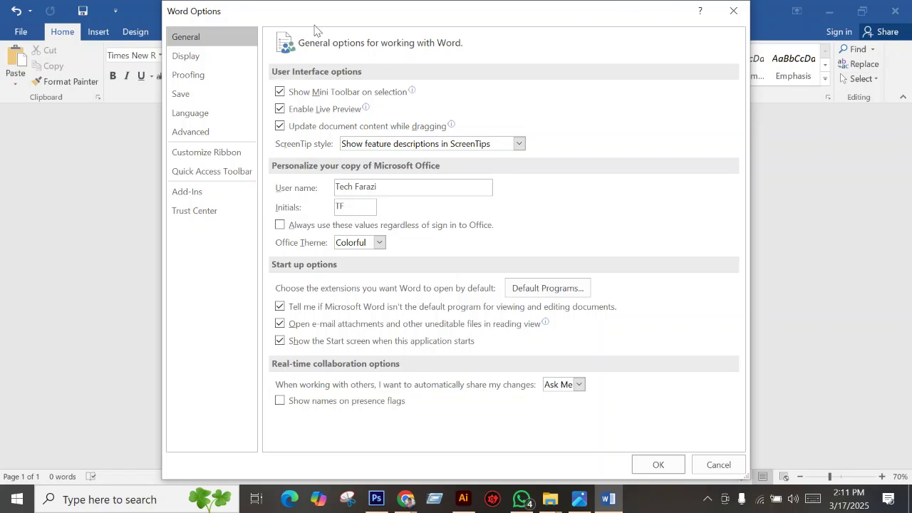
click(189, 100)
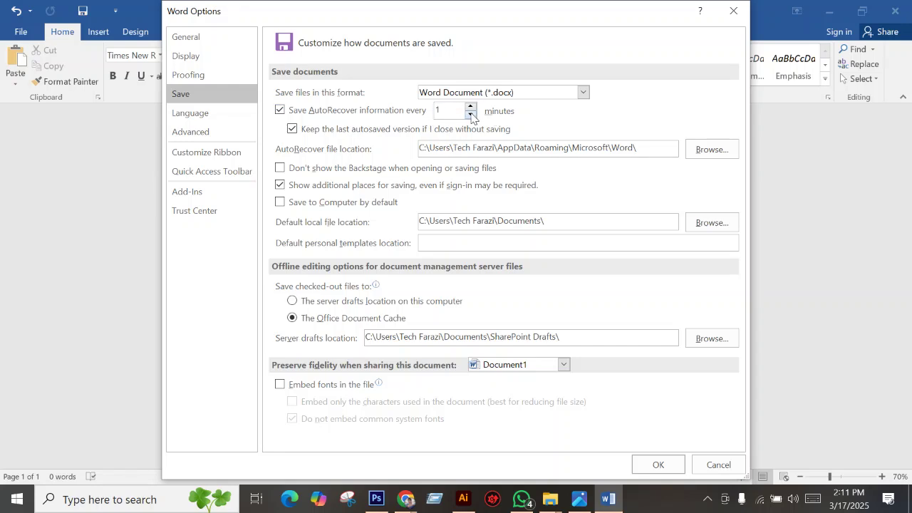
double_click(448, 112)
click(656, 459)
Reopen the Save options to verify the 1-minute AutoRecover interval.
click(20, 31)
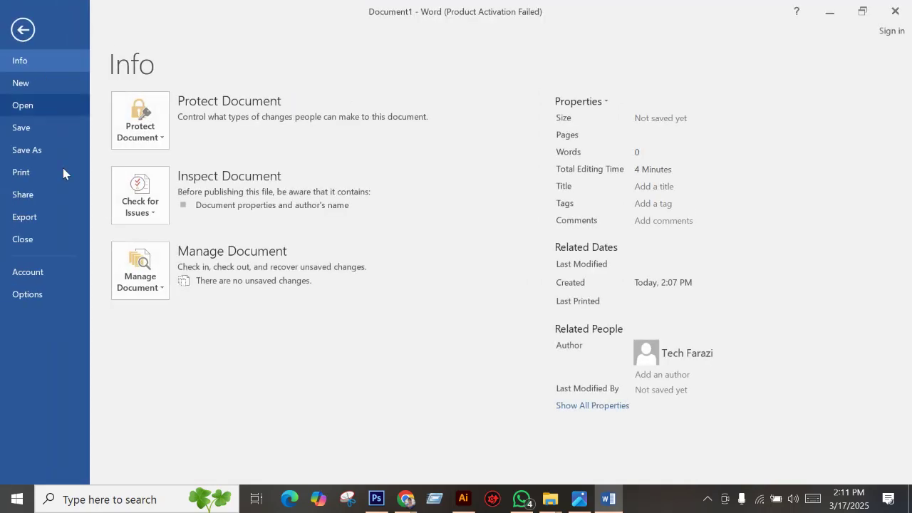
click(52, 287)
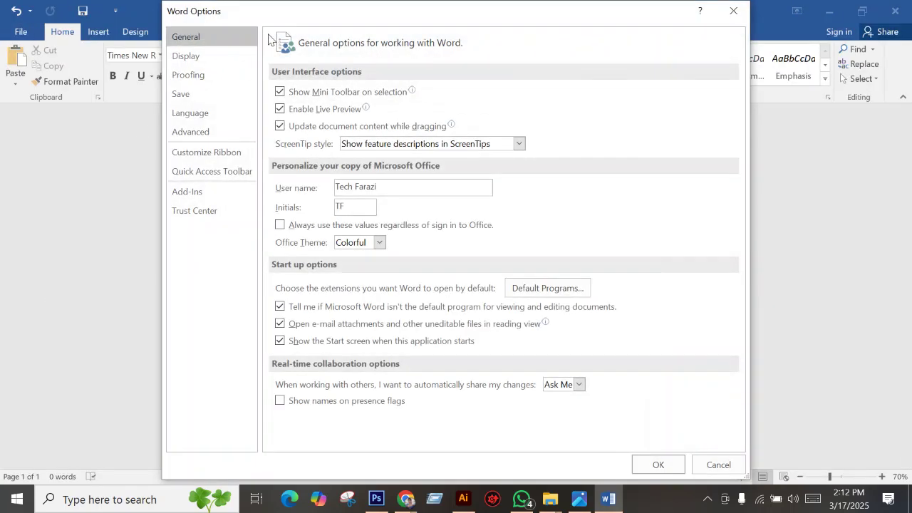
click(191, 94)
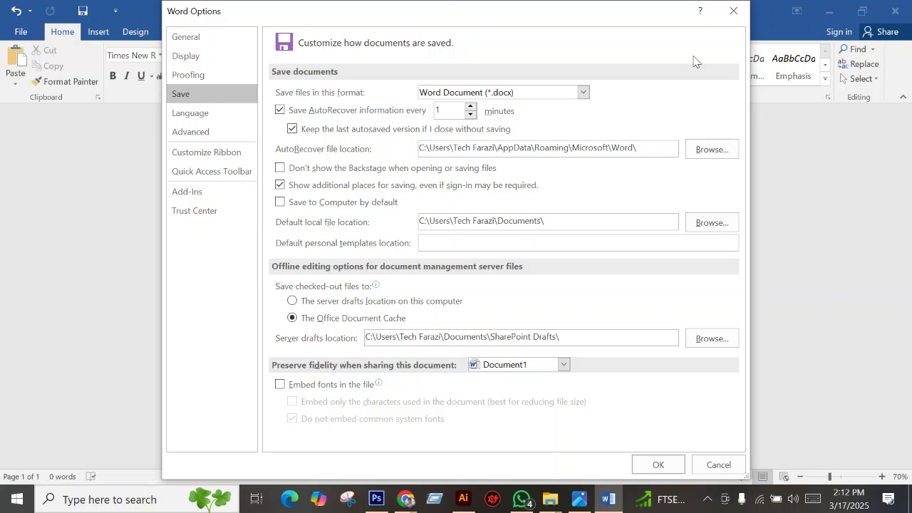
click(733, 11)
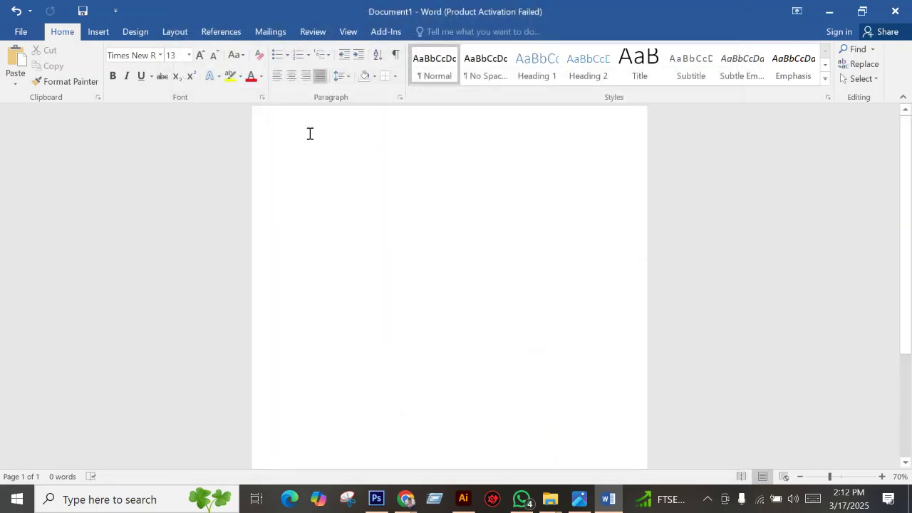
Start Save As and choose the Desktop as the save location.
click(16, 32)
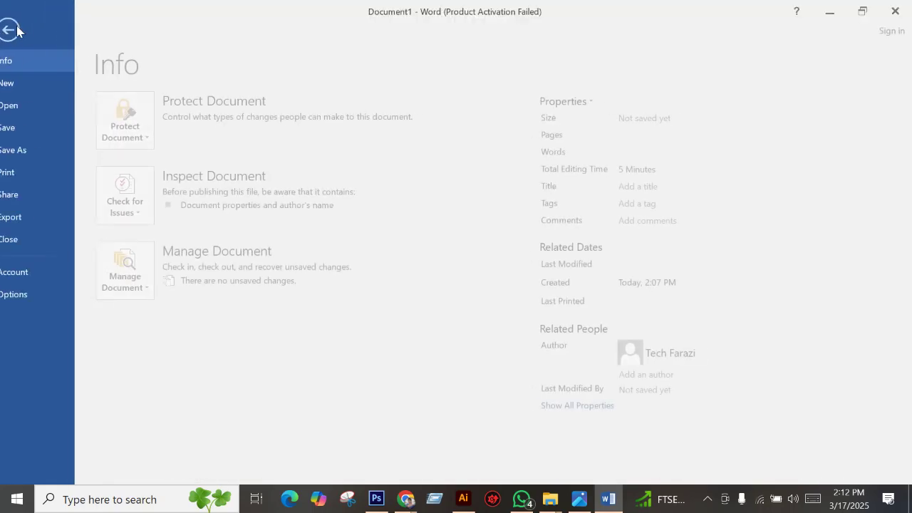
click(25, 151)
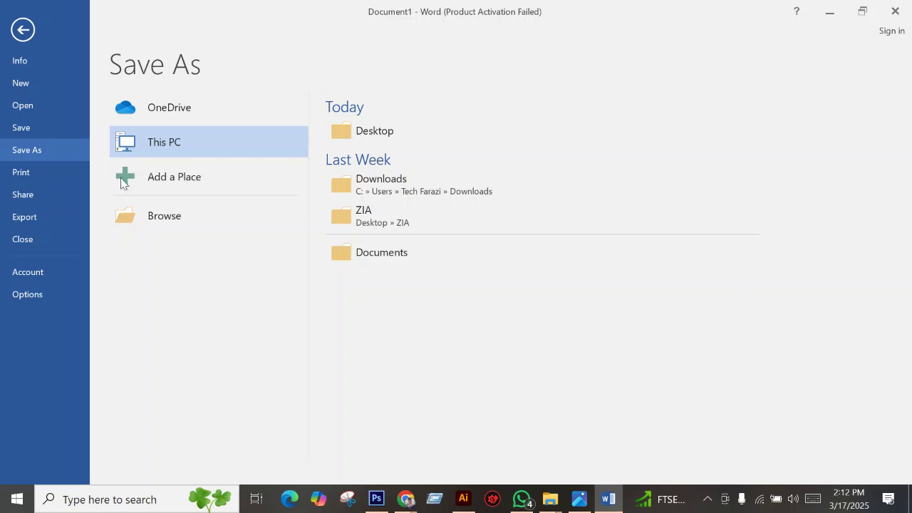
click(147, 226)
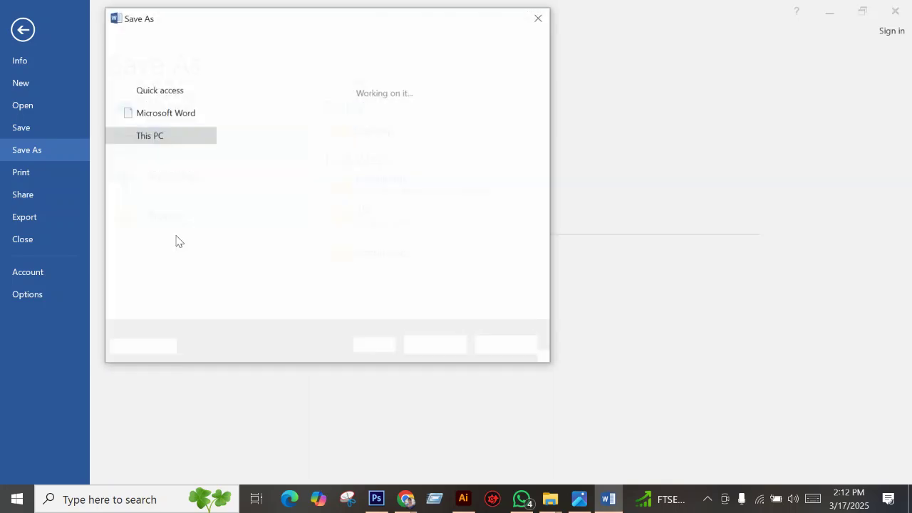
scroll(399, 128, down, 5)
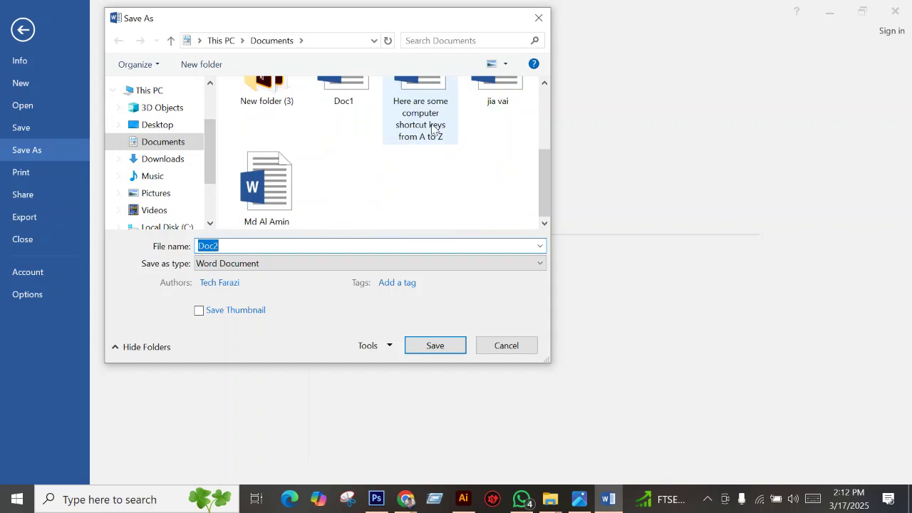
scroll(301, 206, up, 2)
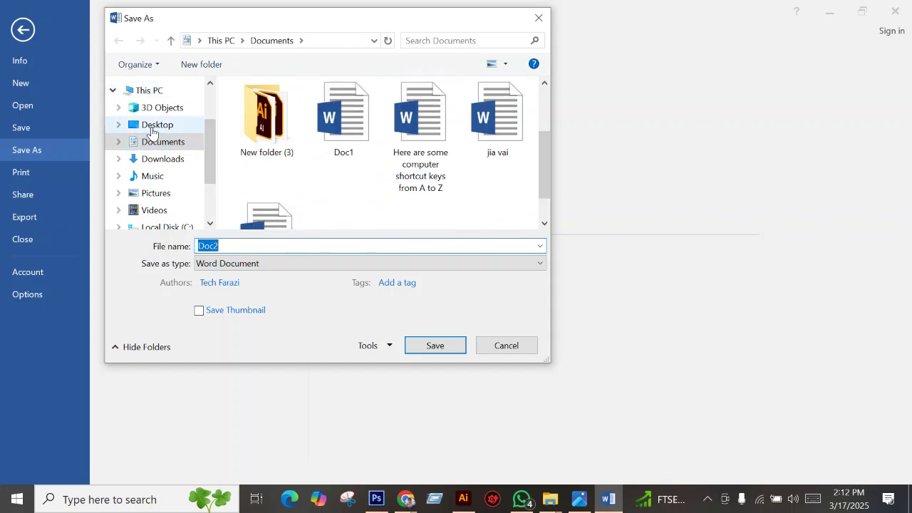
click(155, 124)
Decline replacing Doc2, save the document as 'hhhhh', and close Word.
double_click(313, 250)
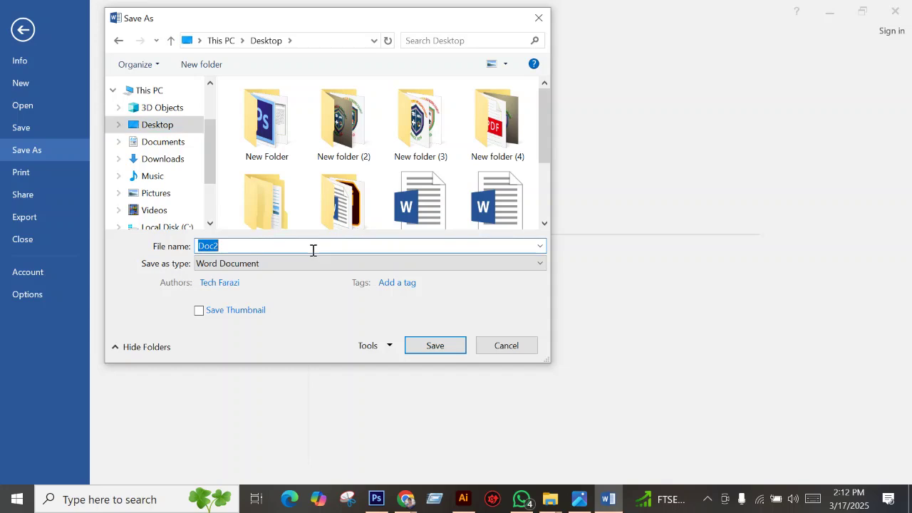
click(433, 349)
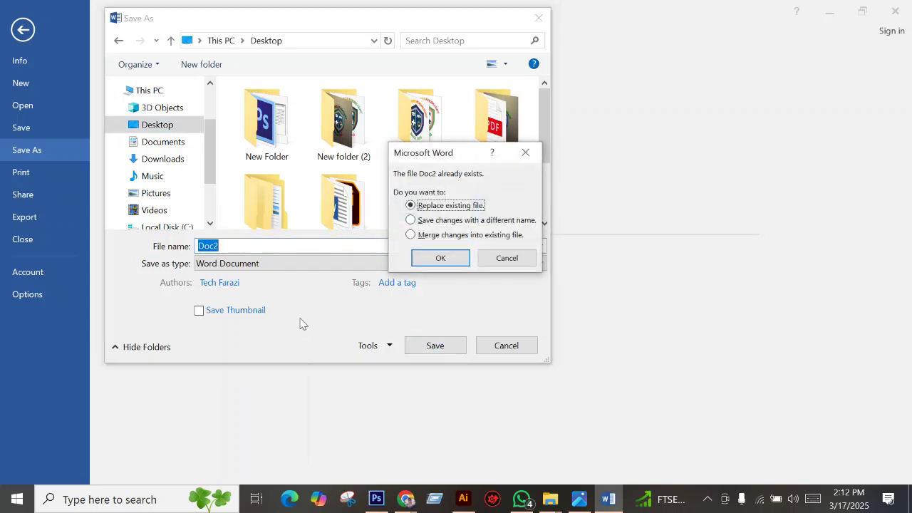
click(499, 260)
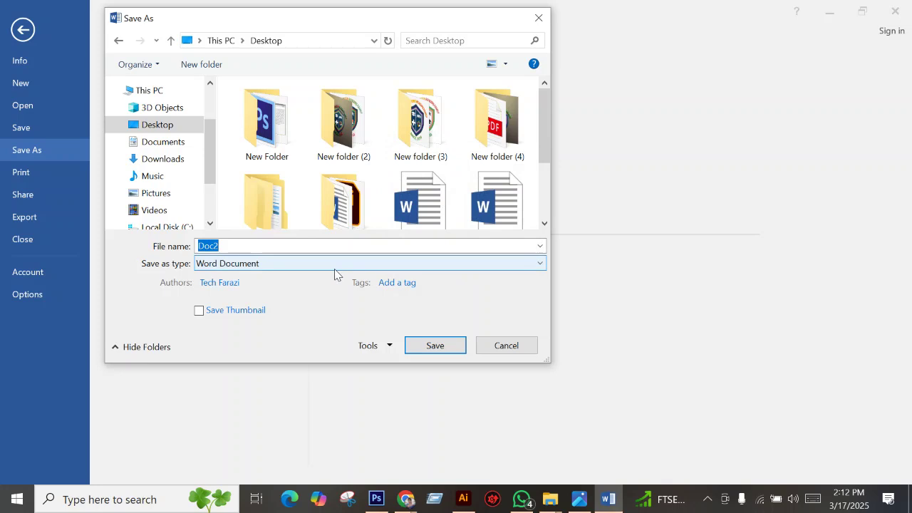
text(h)
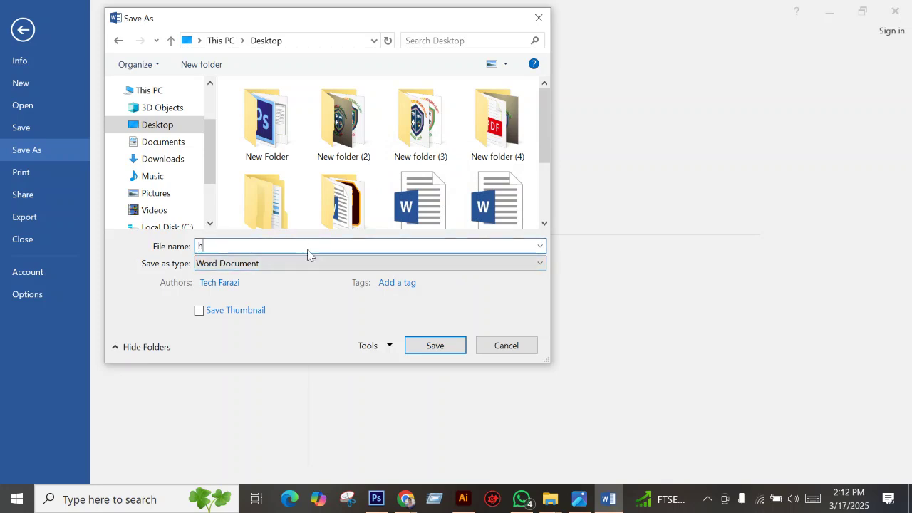
text(hhhh)
click(441, 352)
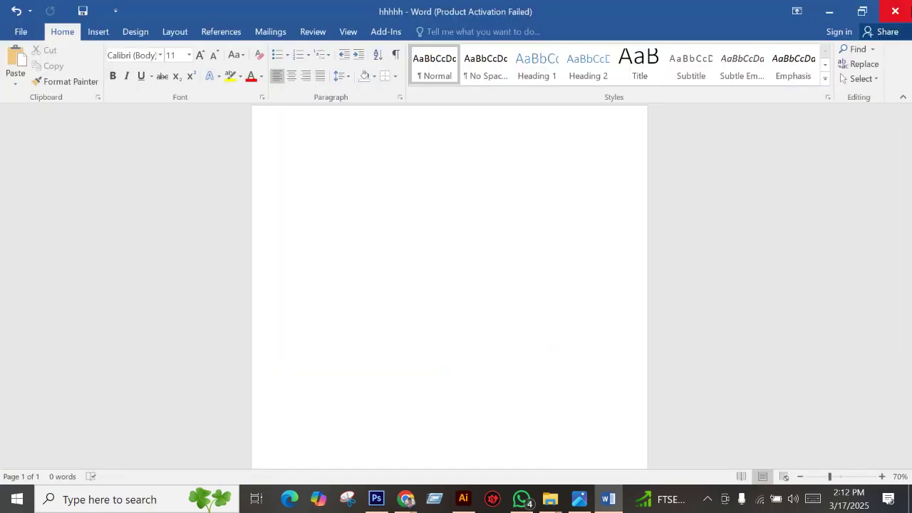
click(910, 9)
Show the desktop, move the hhhhh file to the upper right, and open it.
click(911, 503)
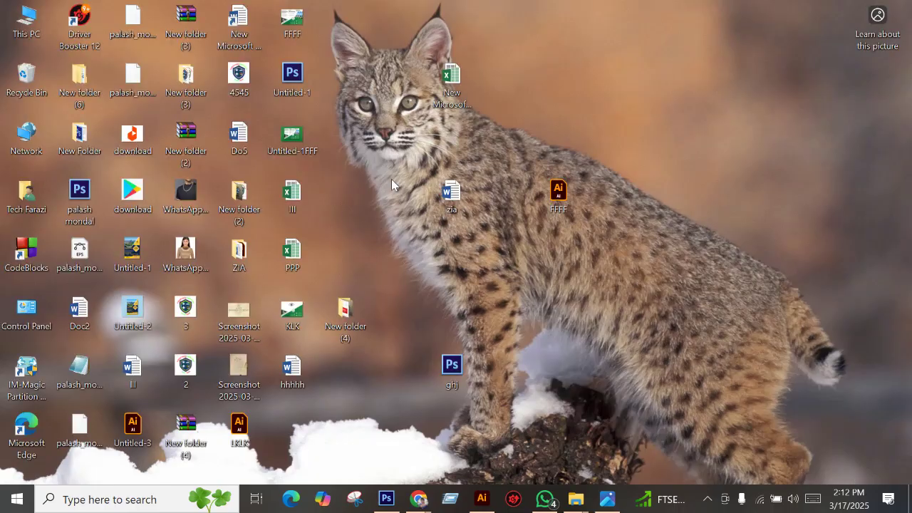
drag(292, 370, 663, 147)
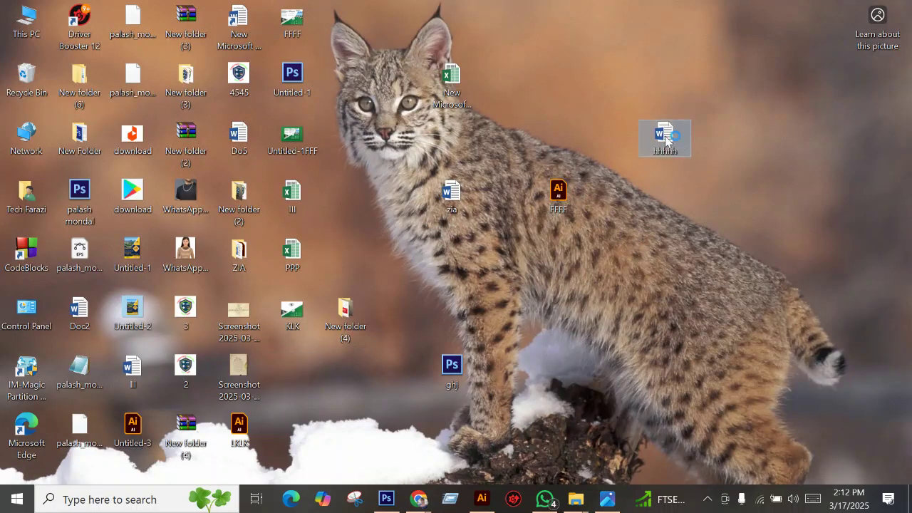
double_click(666, 137)
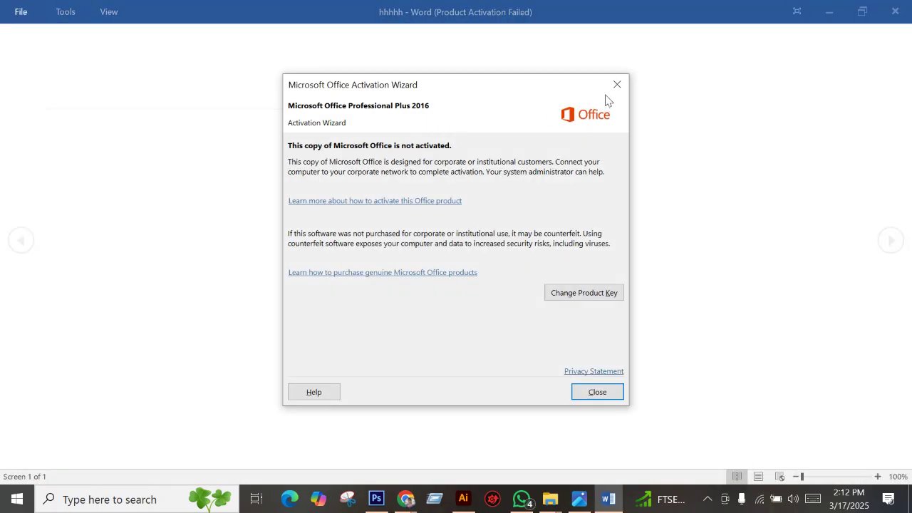
Dismiss the Office activation notice and look through the Read Mode tools and view options.
click(616, 85)
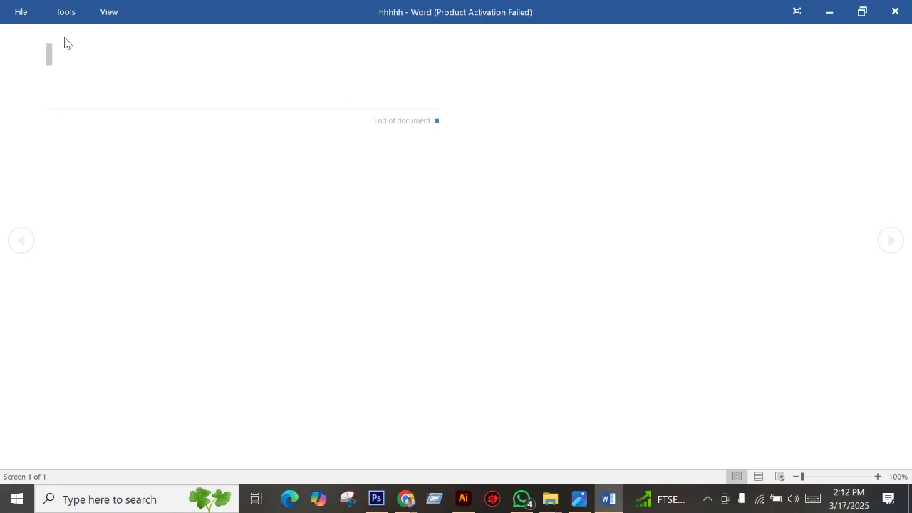
click(19, 16)
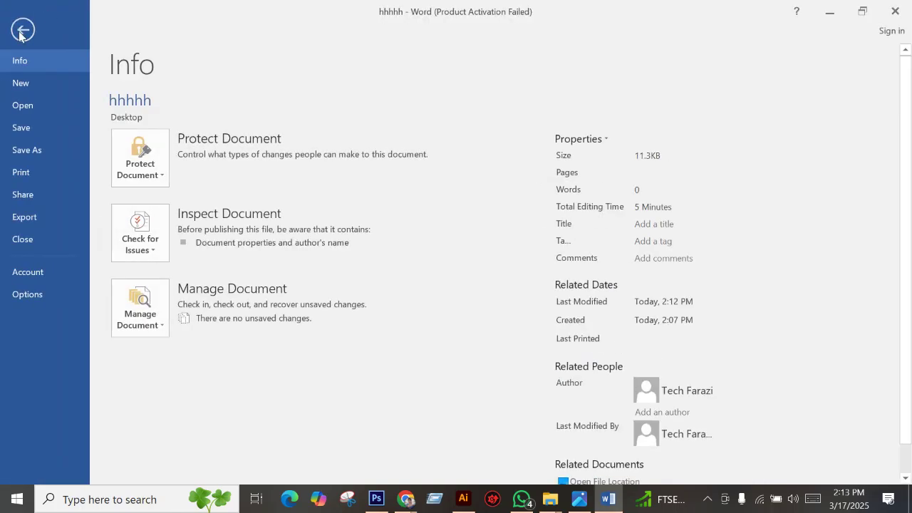
click(18, 30)
click(65, 11)
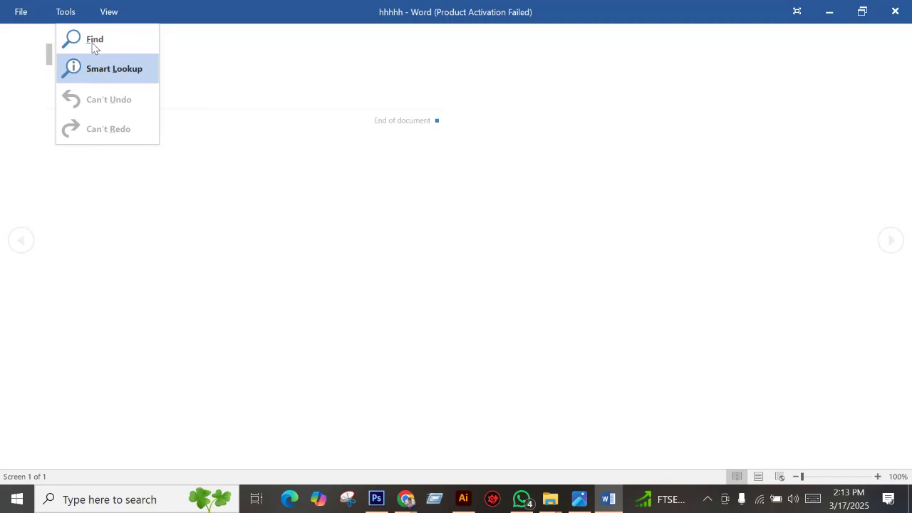
click(99, 19)
click(276, 61)
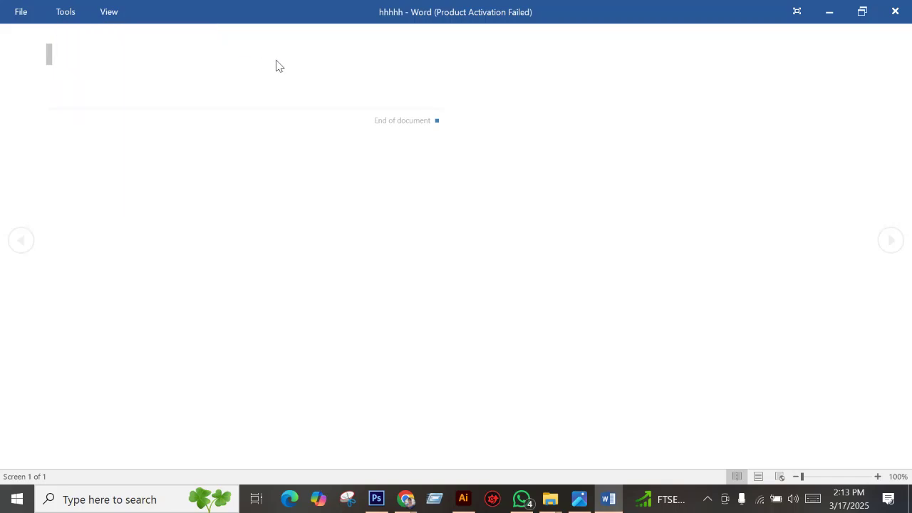
click(224, 126)
Reopen the hhhhh document from the recent documents list.
click(17, 14)
click(38, 112)
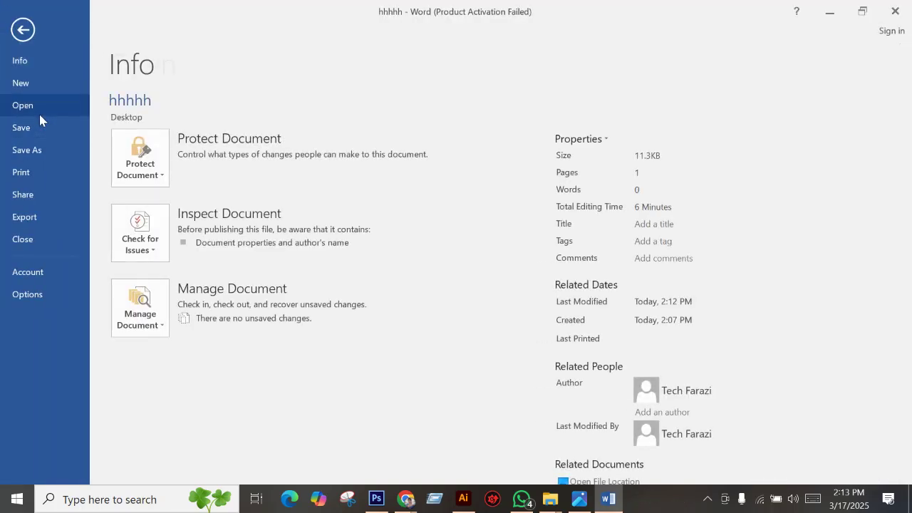
click(388, 143)
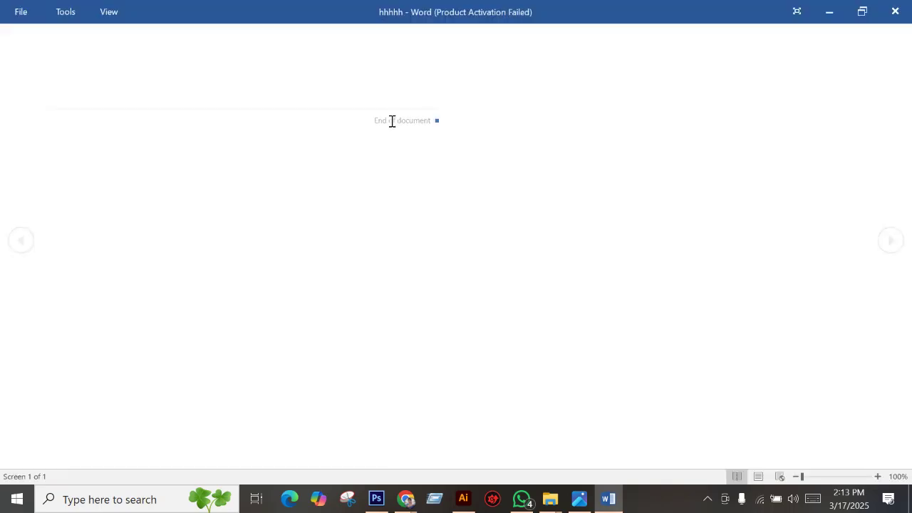
Zoom the reading view, browse the Navigation pane thumbnails and headings, then switch to Edit Document.
drag(802, 477, 780, 476)
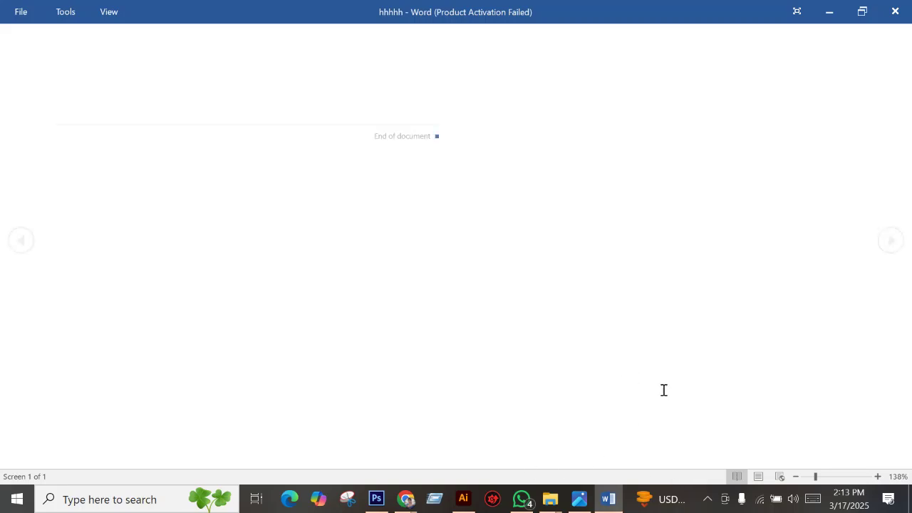
click(817, 477)
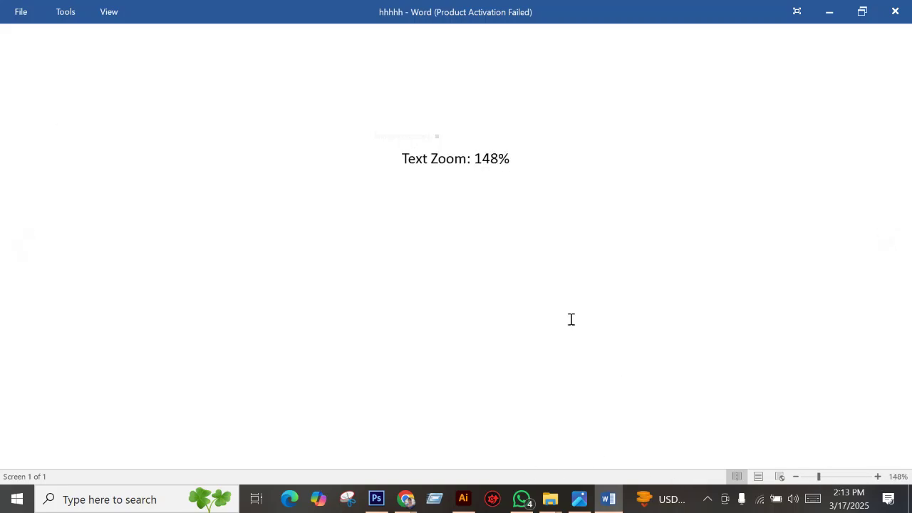
click(67, 12)
click(93, 43)
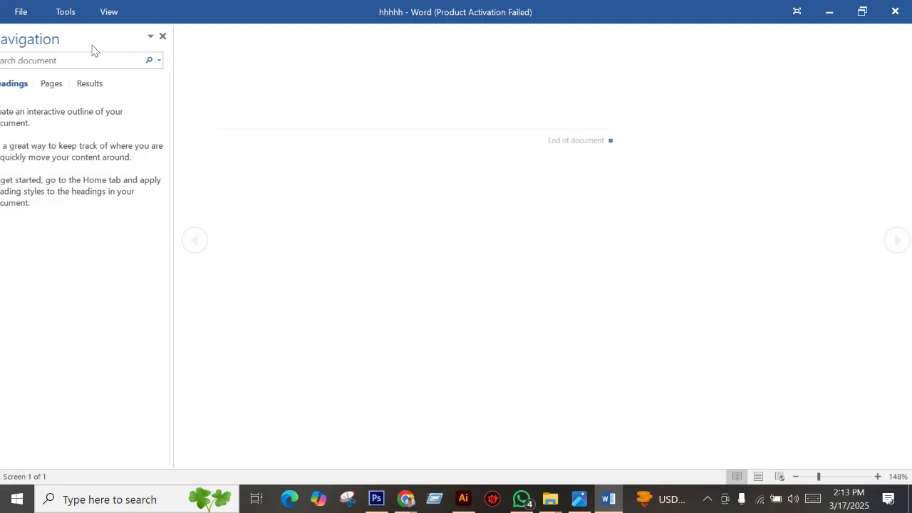
click(74, 84)
click(26, 89)
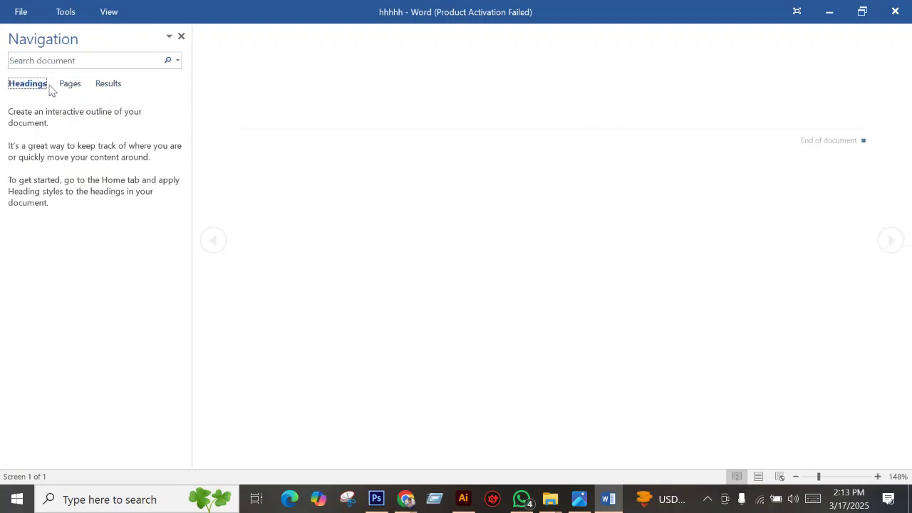
click(67, 87)
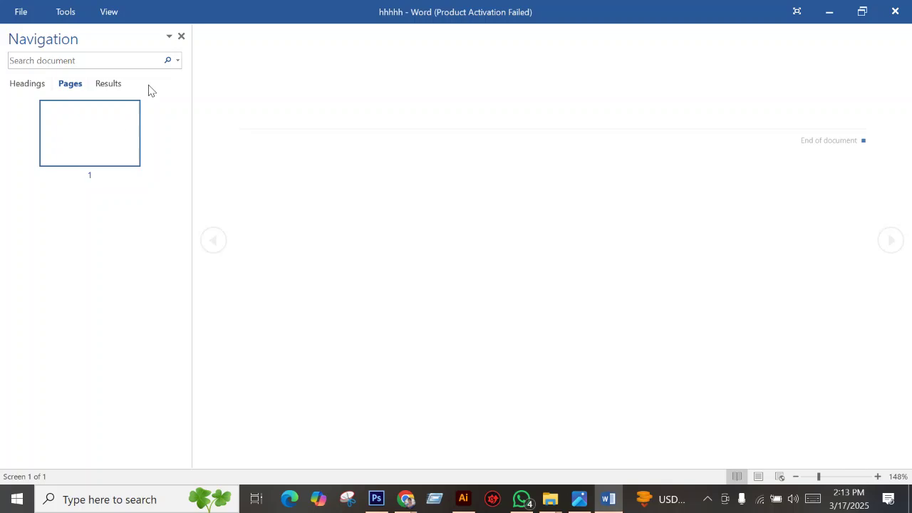
click(181, 36)
click(108, 11)
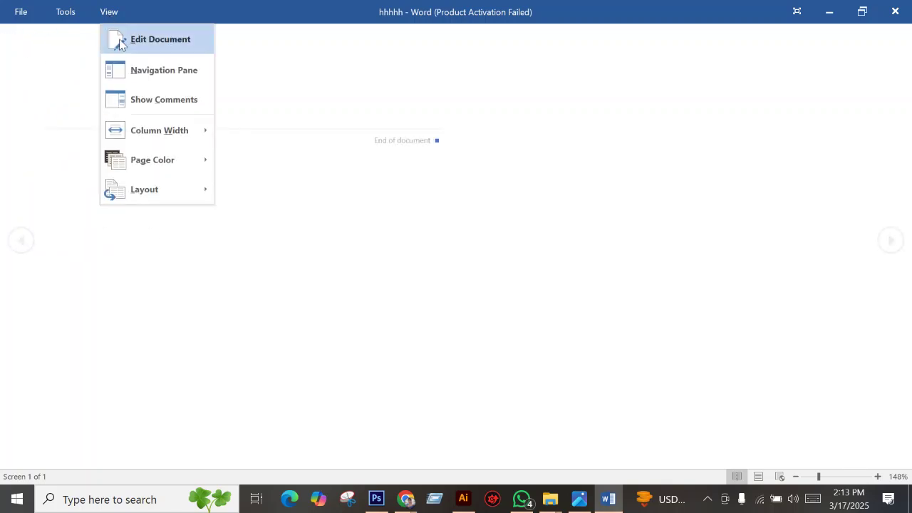
click(117, 38)
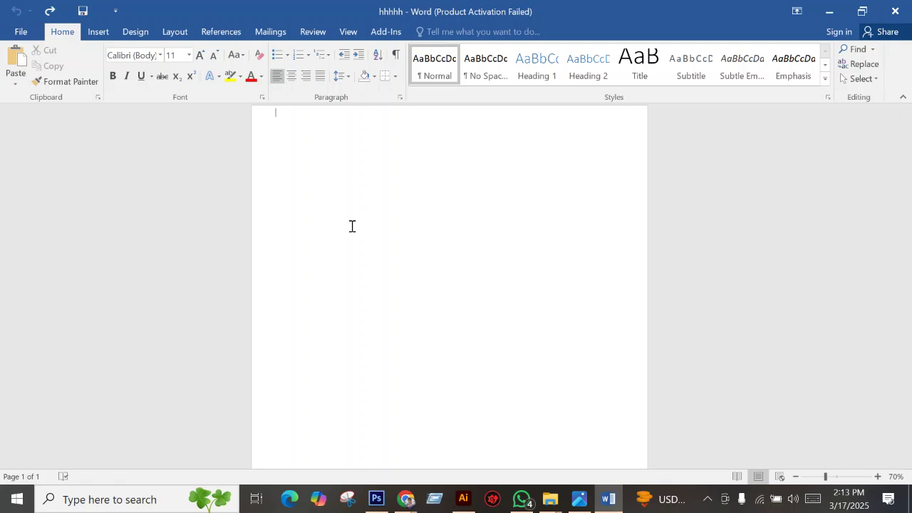
Undo the accidental paragraph change and check the A4 paper size under Layout > Size.
double_click(296, 136)
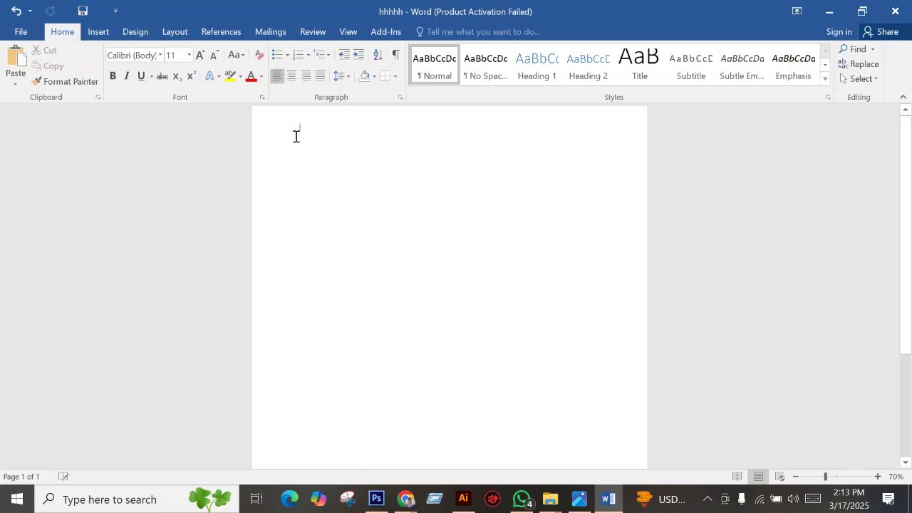
key(ctrl+z)
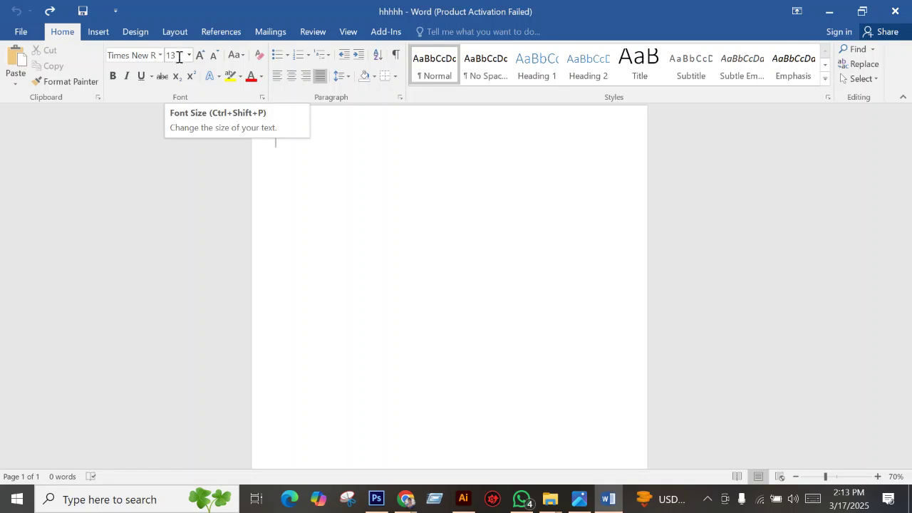
click(100, 32)
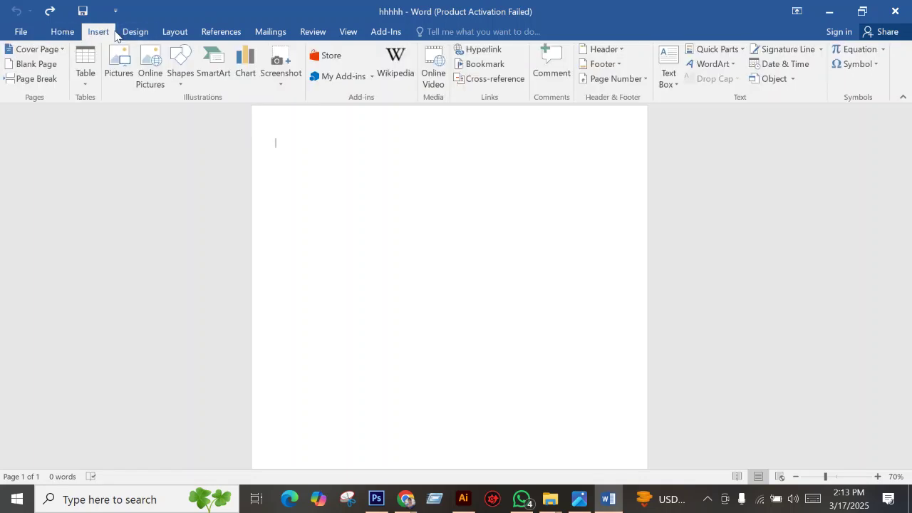
click(63, 34)
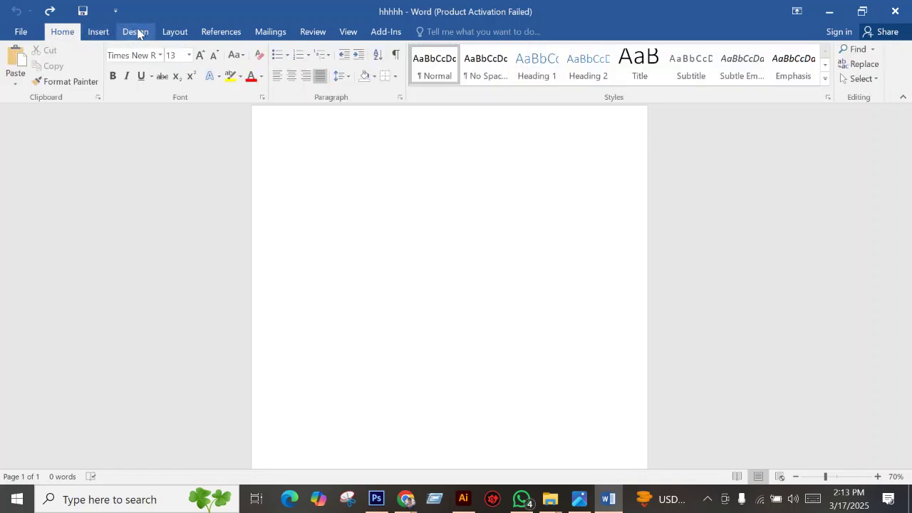
click(175, 32)
click(93, 66)
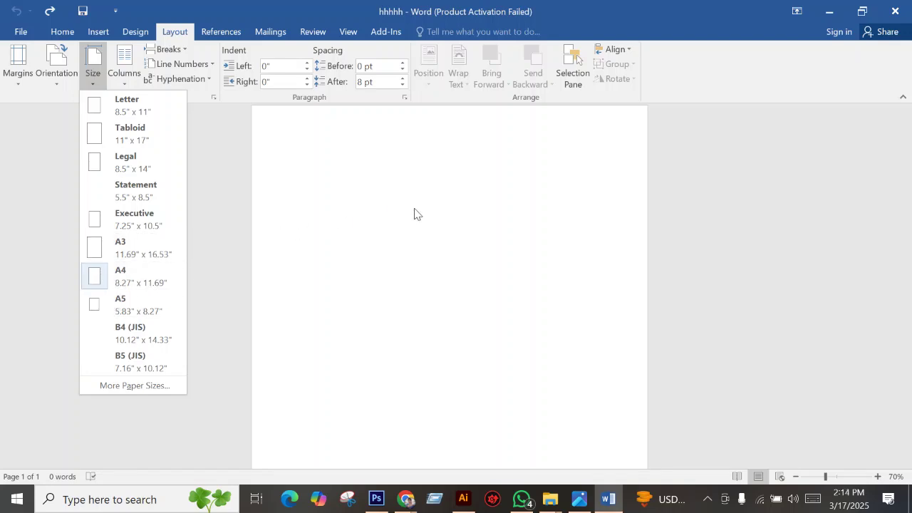
click(349, 240)
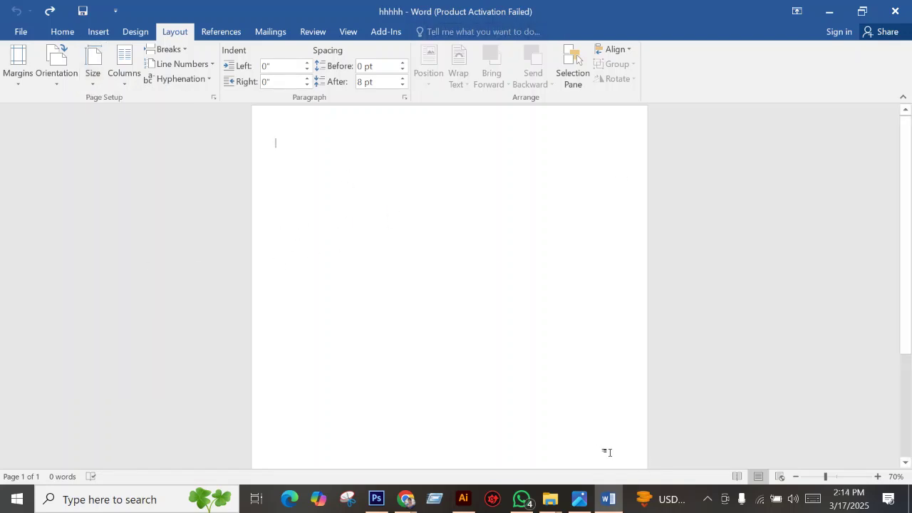
Review instruction sheets 1.jpg and 2.jpg in Photos, zooming and panning to read the chart.
click(580, 498)
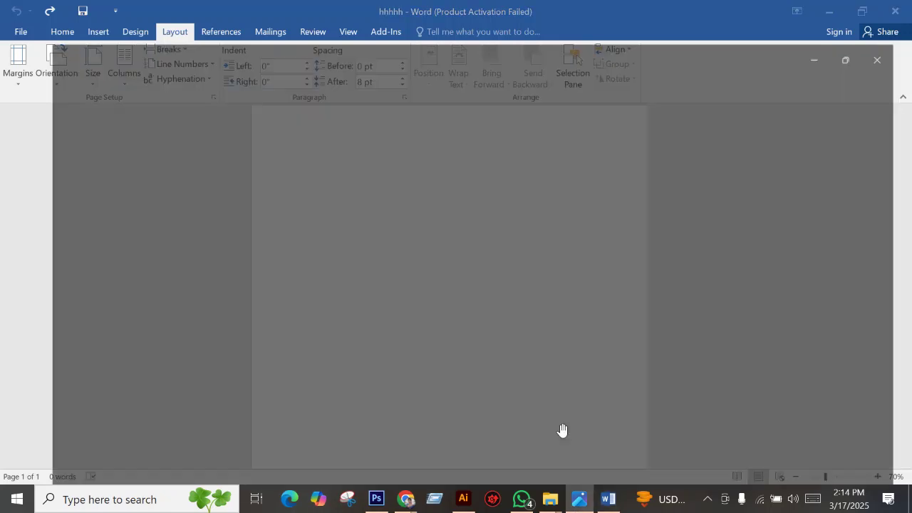
scroll(126, 387, down, 1)
scroll(382, 237, up, 1)
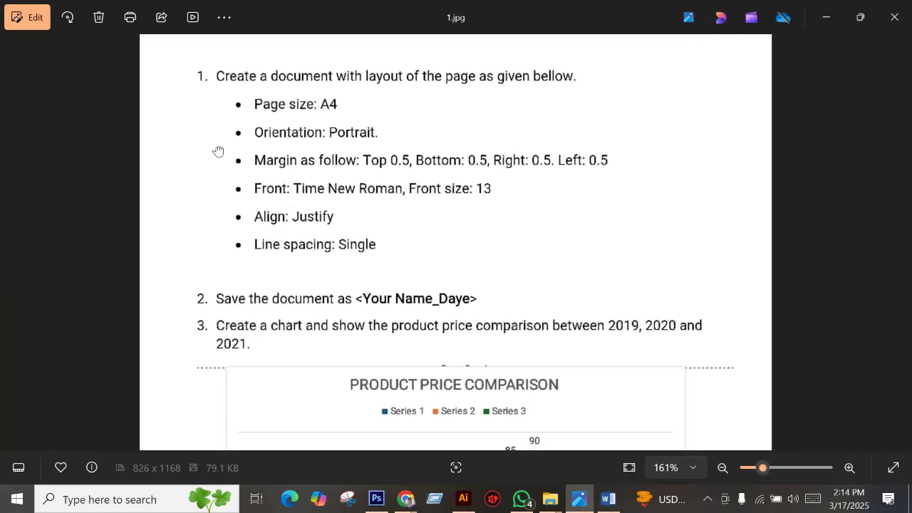
drag(263, 283, 268, 193)
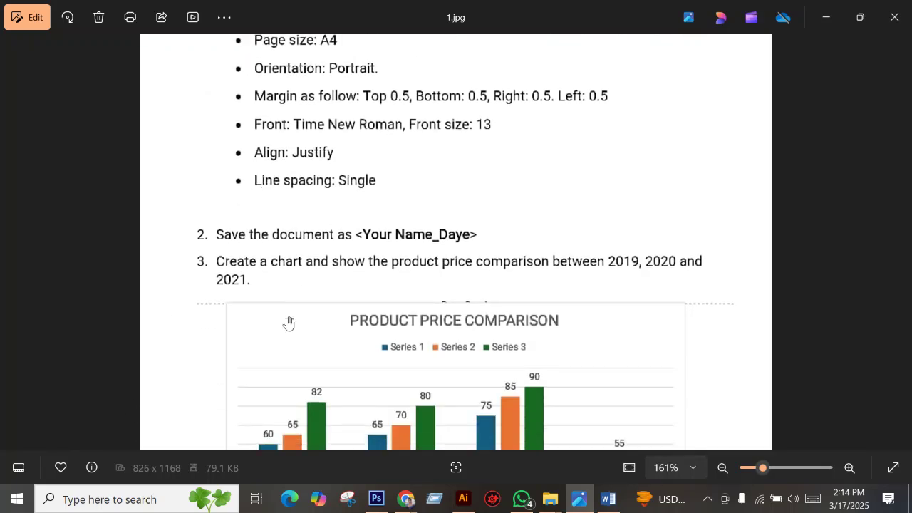
scroll(385, 299, down, 2)
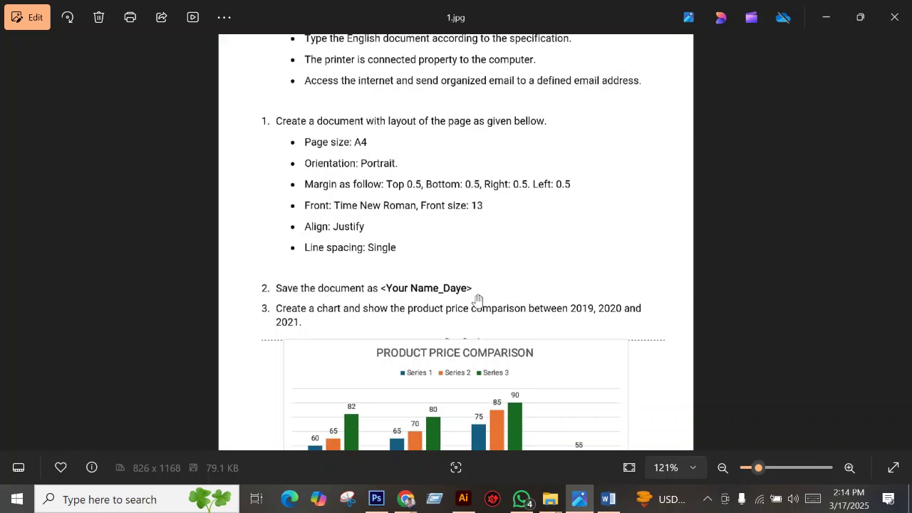
scroll(477, 299, down, 3)
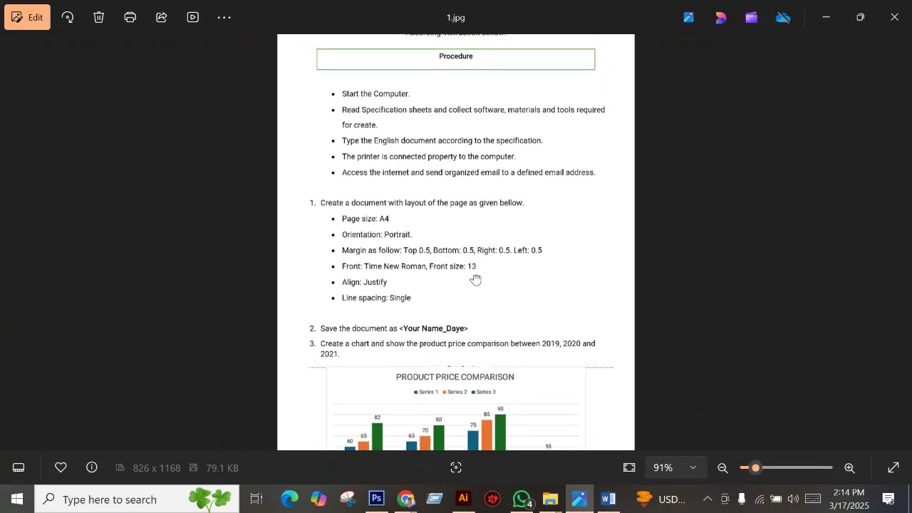
scroll(458, 356, up, 2)
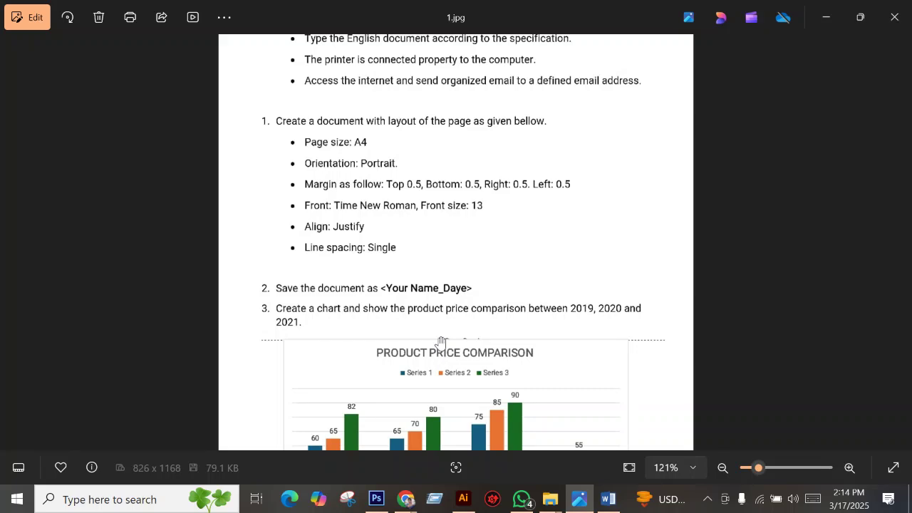
scroll(407, 378, down, 2)
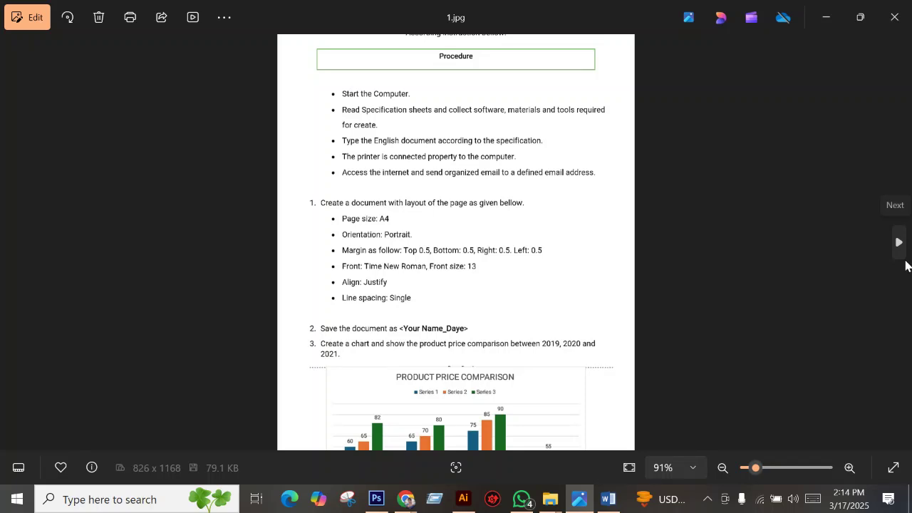
click(899, 243)
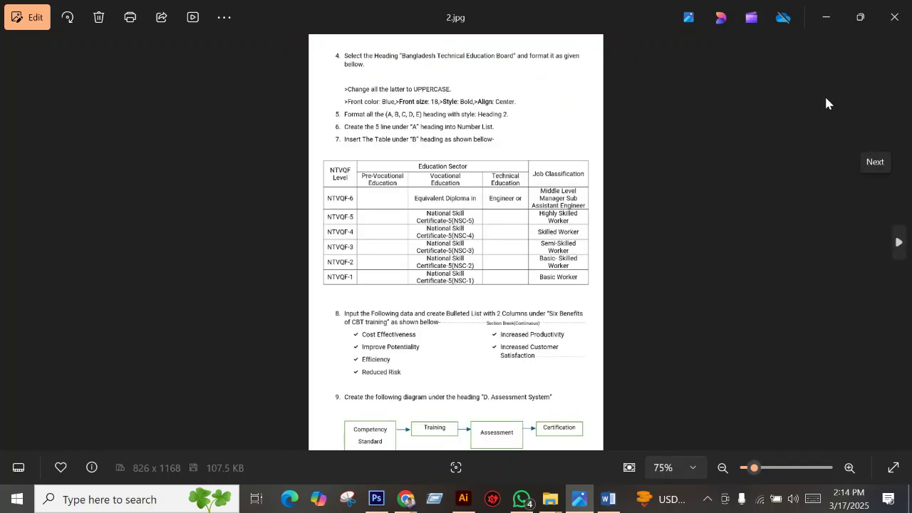
Open IMG-20240531-WA0005 from the 'ms word ,exel, power point basic' folder and zoom in on it.
mouse_move(550, 499)
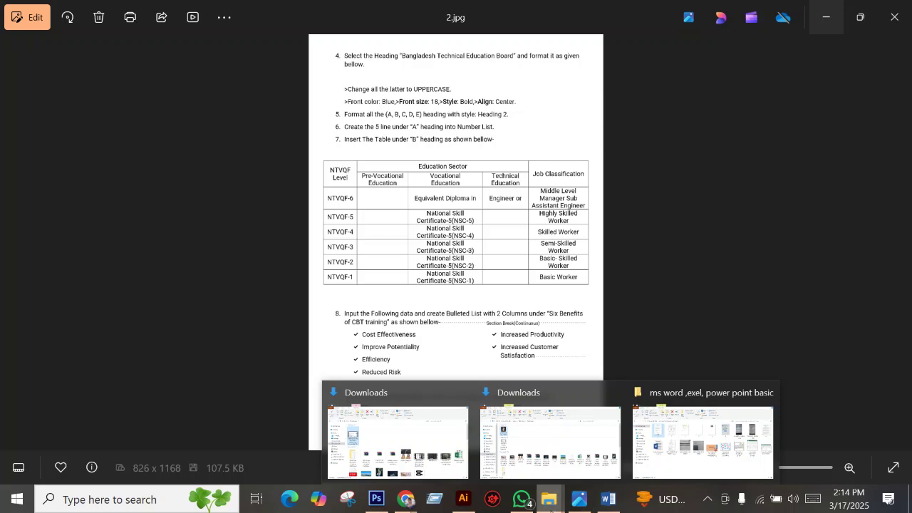
click(705, 438)
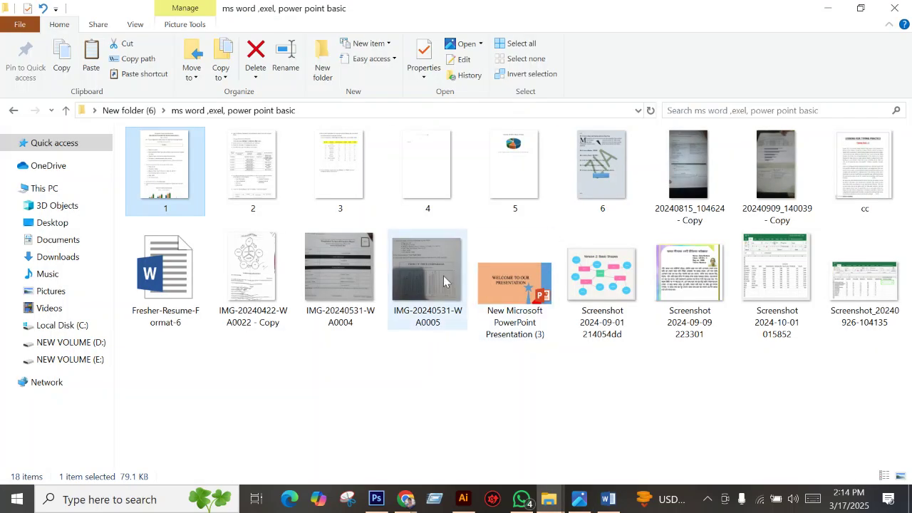
click(442, 275)
double_click(406, 242)
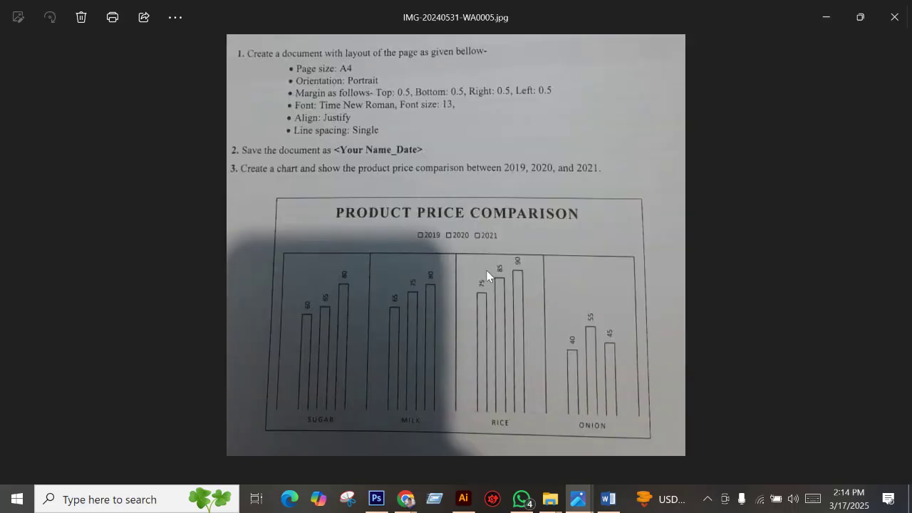
scroll(490, 277, up, 3)
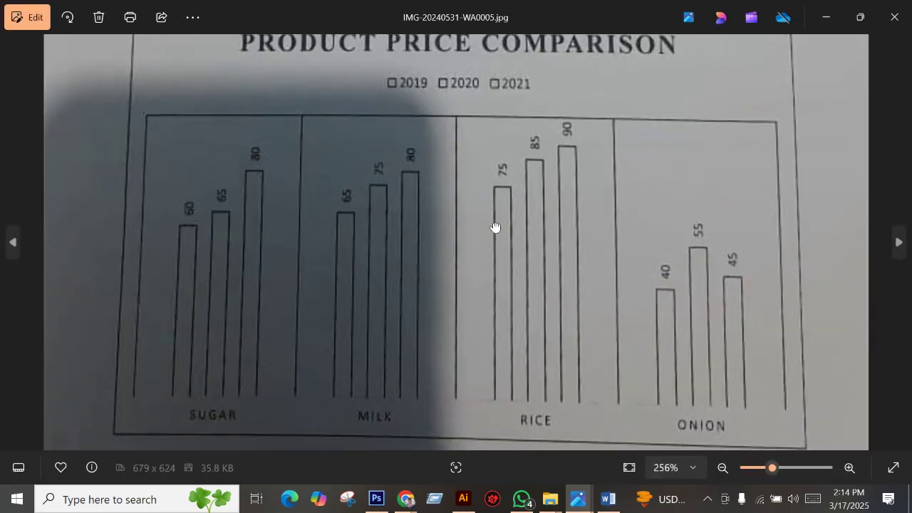
scroll(513, 245, down, 1)
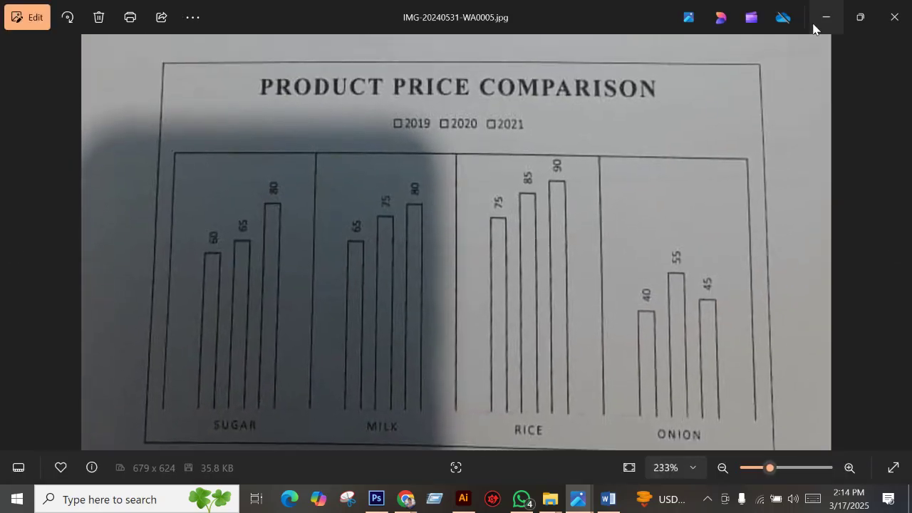
click(825, 17)
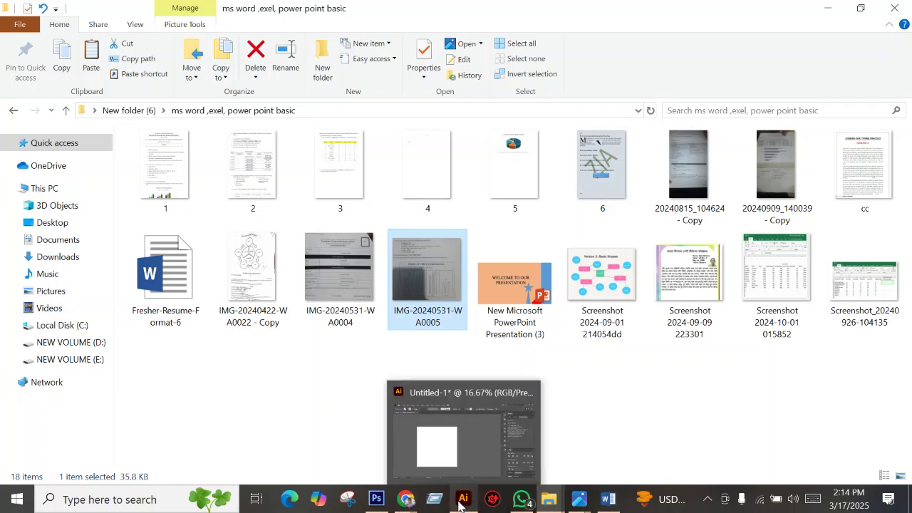
click(608, 498)
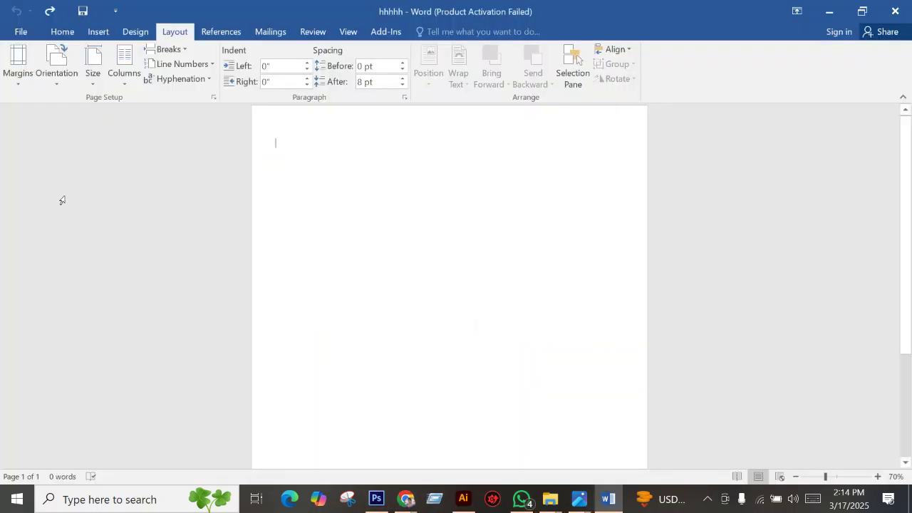
Open the Insert Chart dialog from the Insert tab.
click(22, 31)
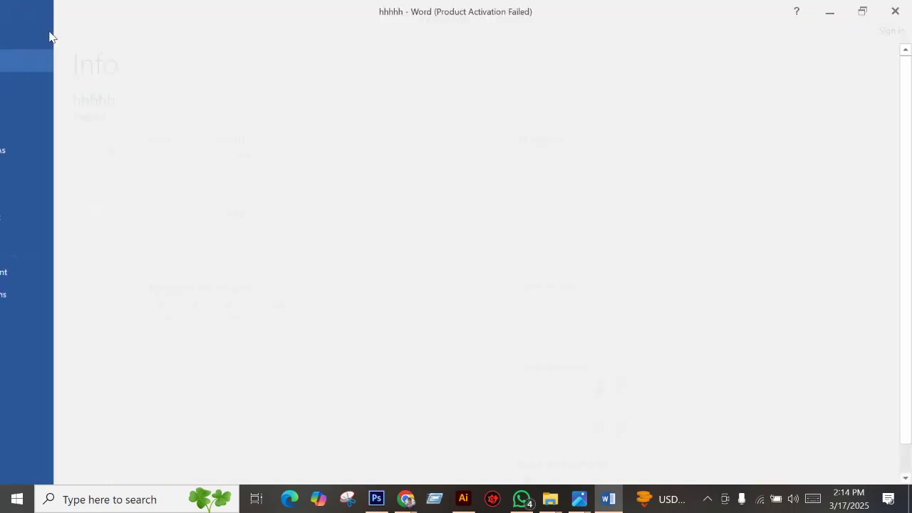
click(24, 28)
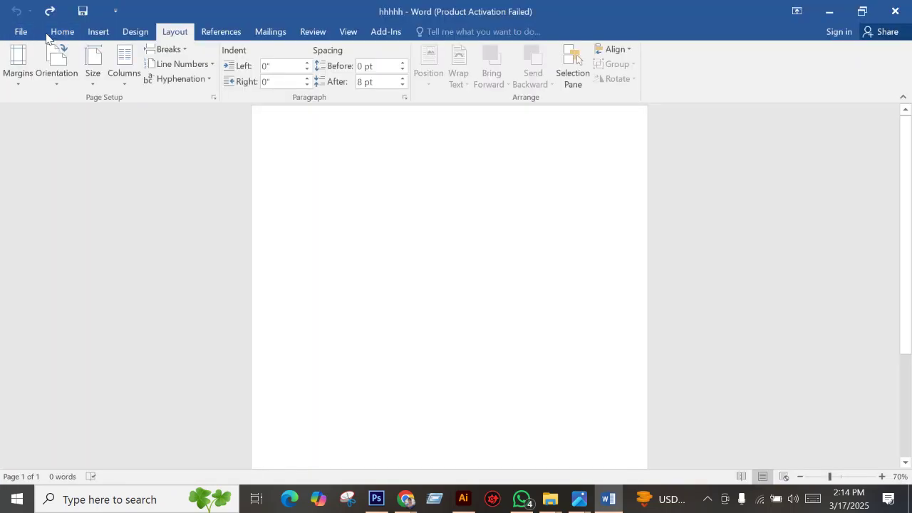
click(21, 32)
click(24, 29)
click(96, 34)
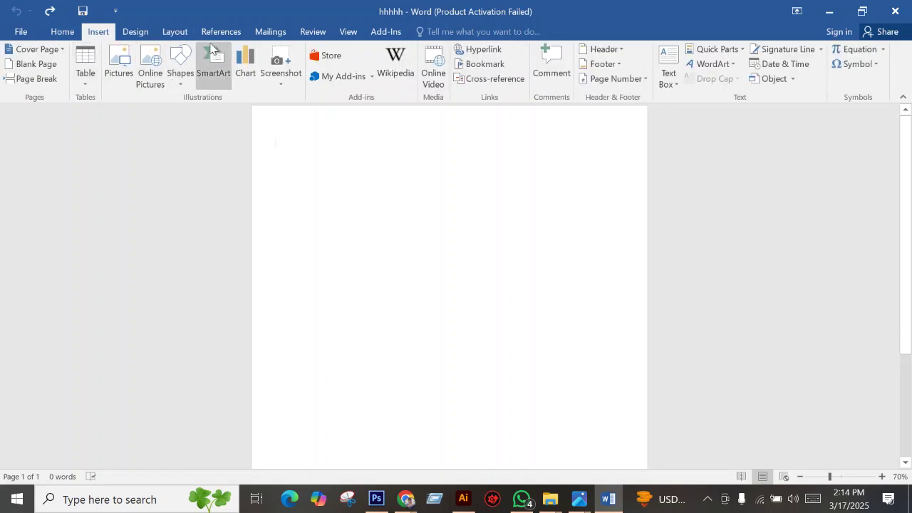
click(244, 72)
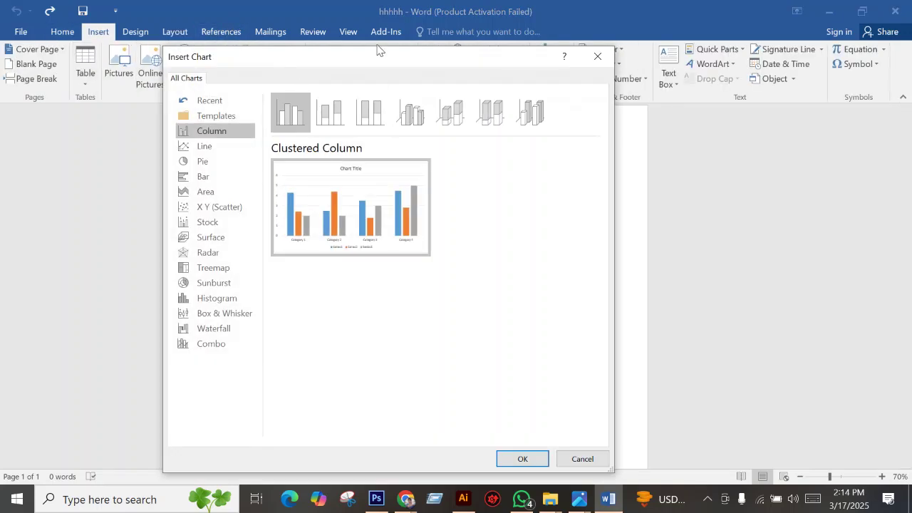
Shift the dialog aside, compare with the reference photo, and pick Clustered Column.
drag(378, 65, 447, 62)
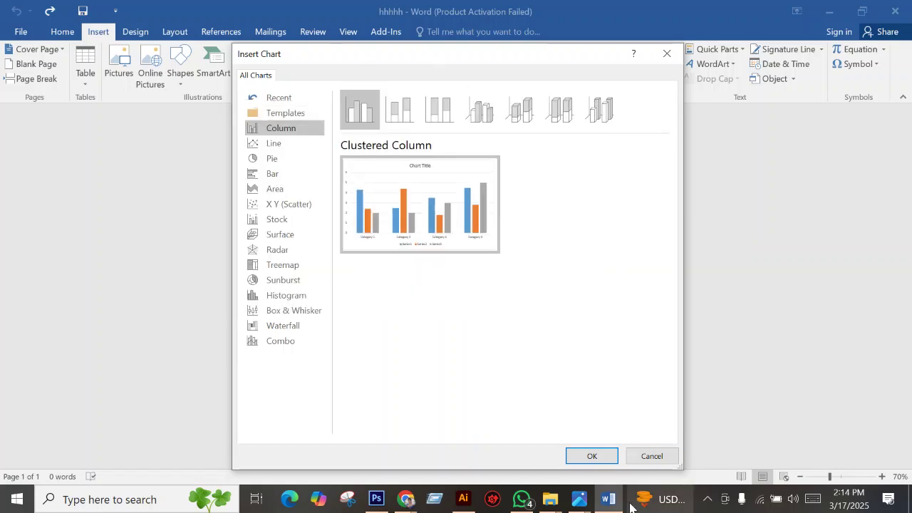
click(584, 504)
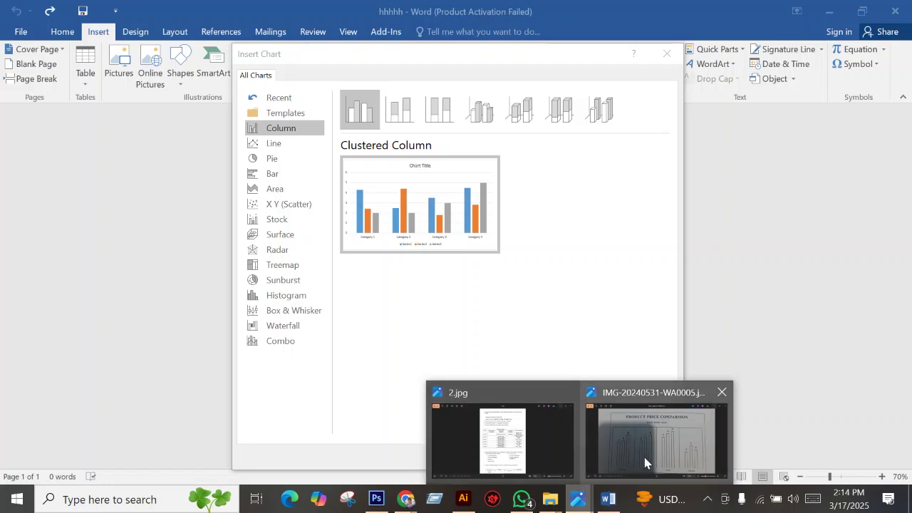
mouse_move(644, 458)
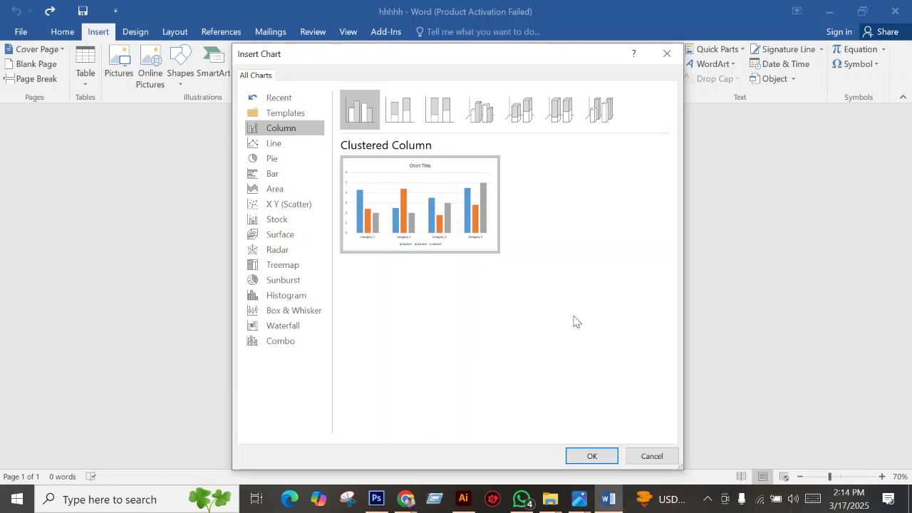
mouse_move(431, 205)
click(591, 456)
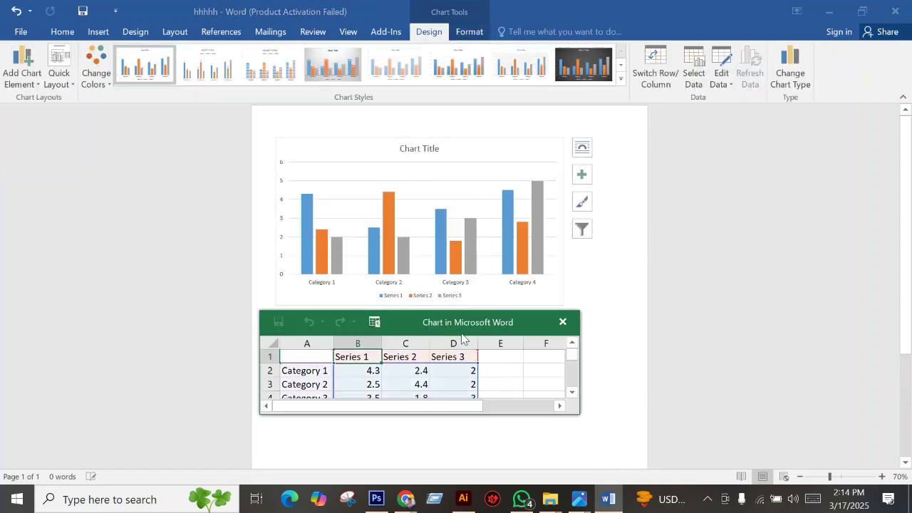
Dismiss the activation prompt and move and enlarge the chart data sheet over the chart.
click(581, 156)
drag(418, 322, 487, 237)
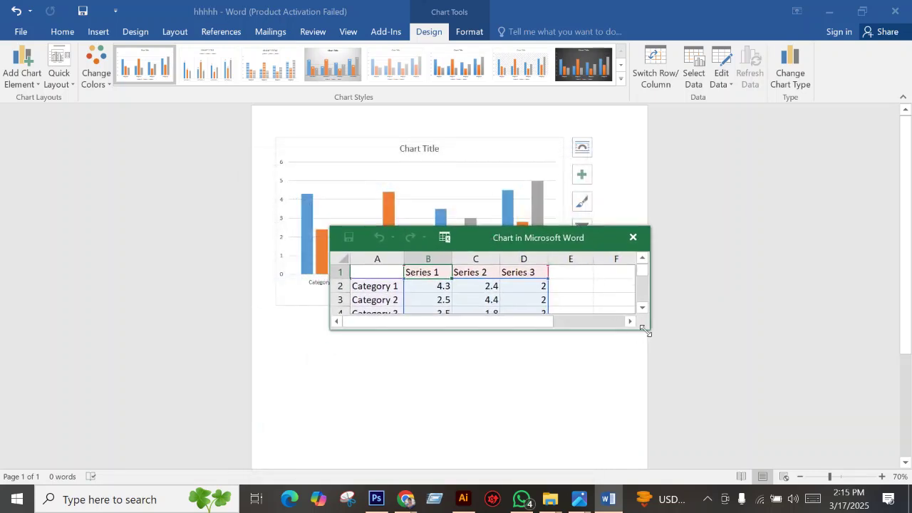
drag(644, 331, 646, 379)
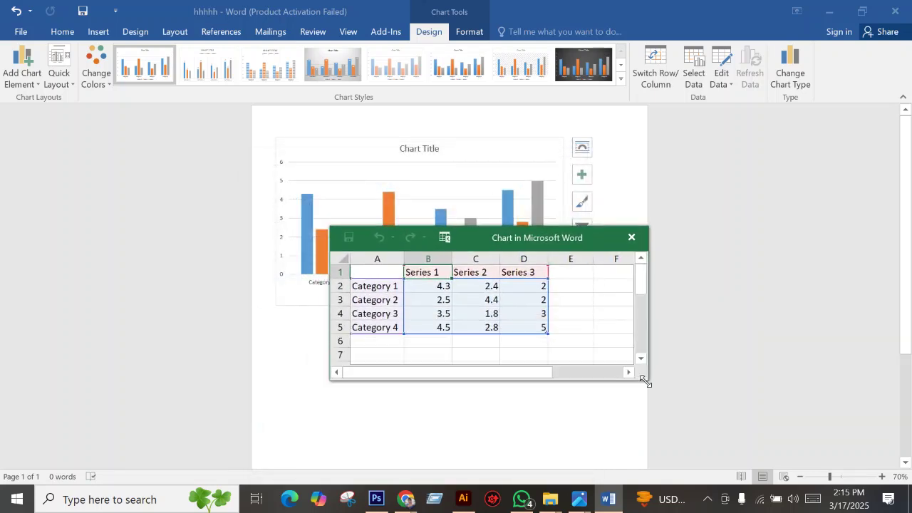
click(377, 287)
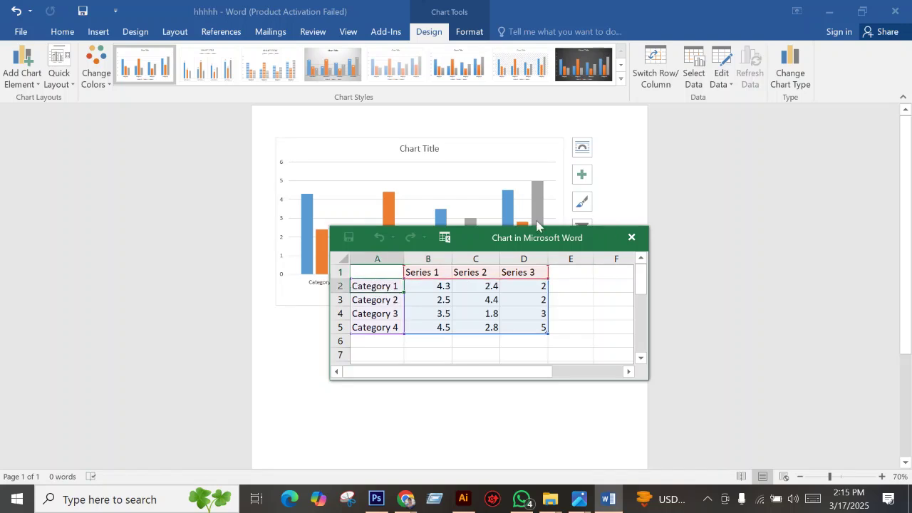
Check the reference photo of product prices.
mouse_move(578, 499)
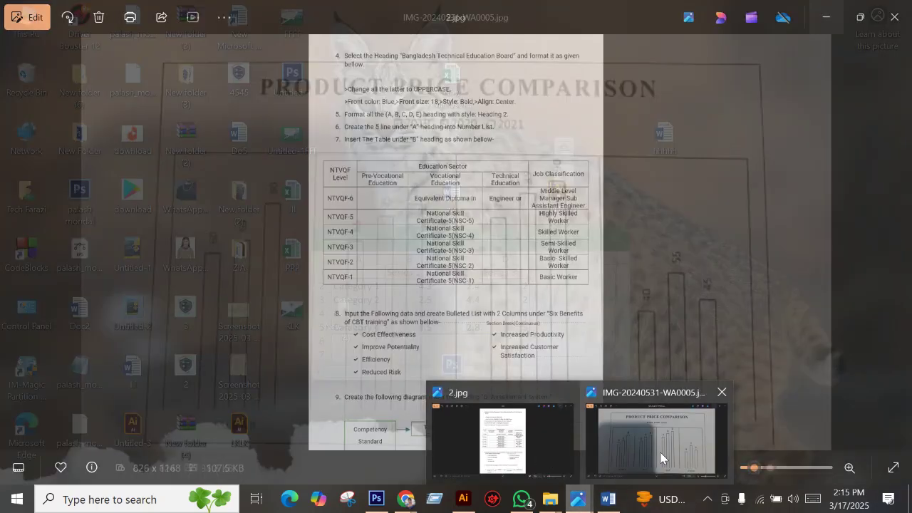
click(662, 459)
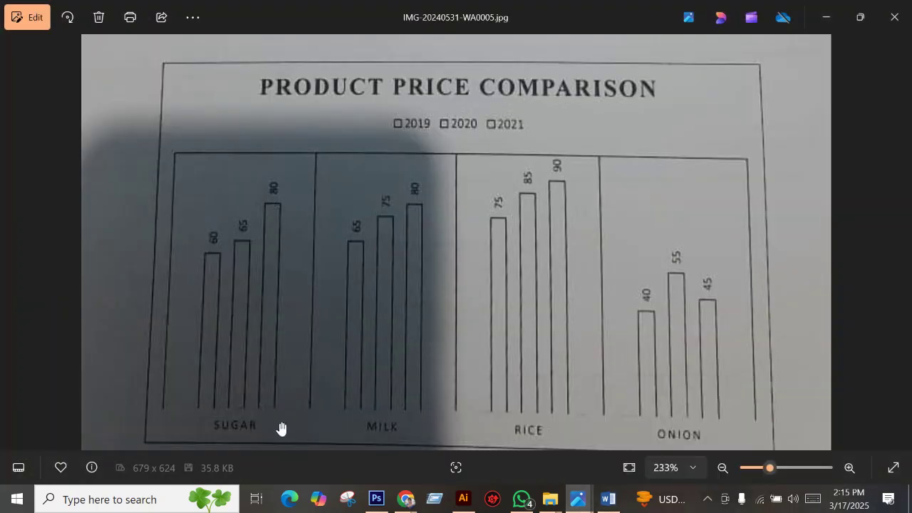
scroll(569, 412, down, 1)
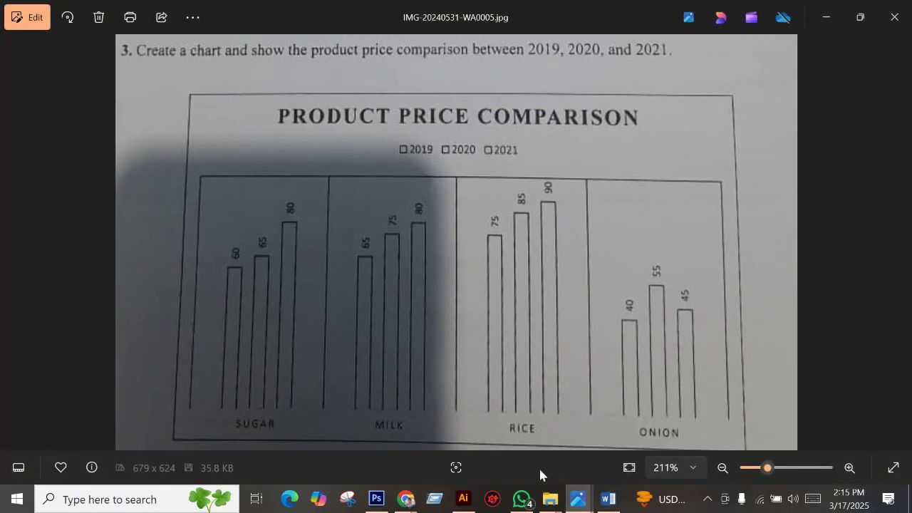
click(610, 507)
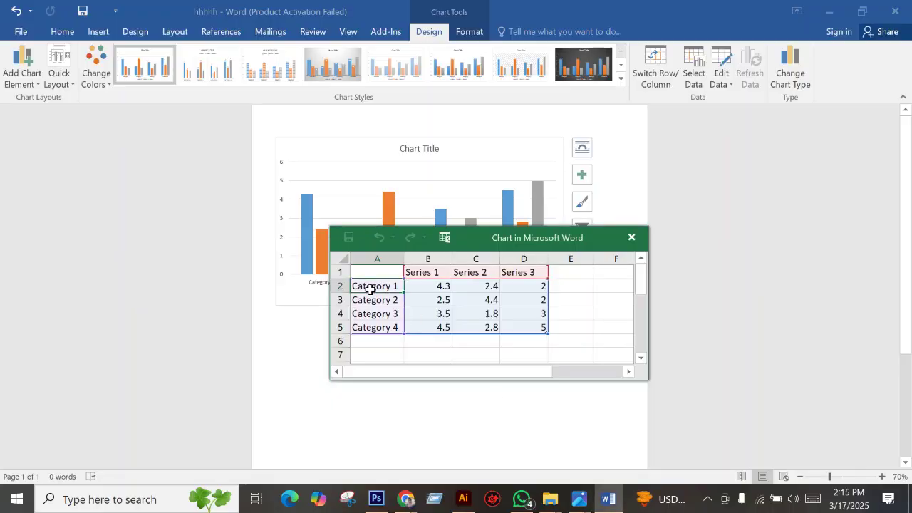
Type 'rice' over the Category 1 label in cell A2.
double_click(370, 286)
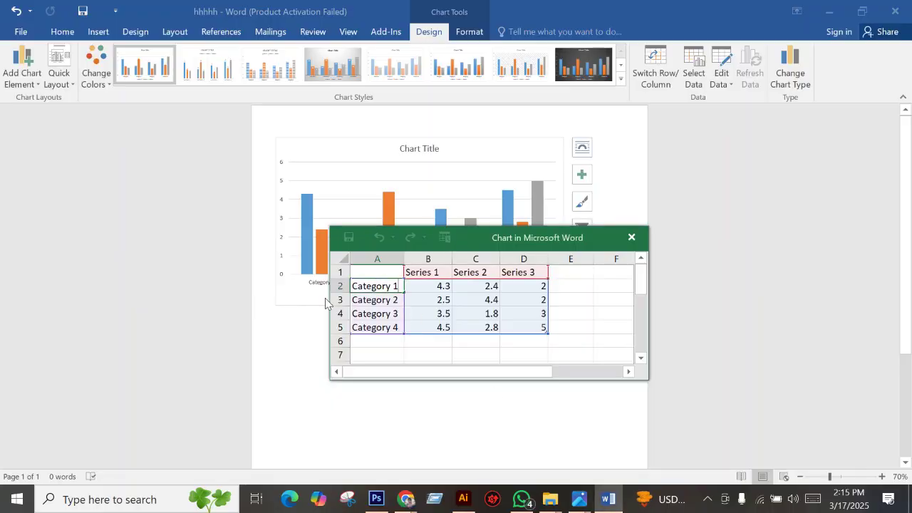
click(368, 299)
click(367, 288)
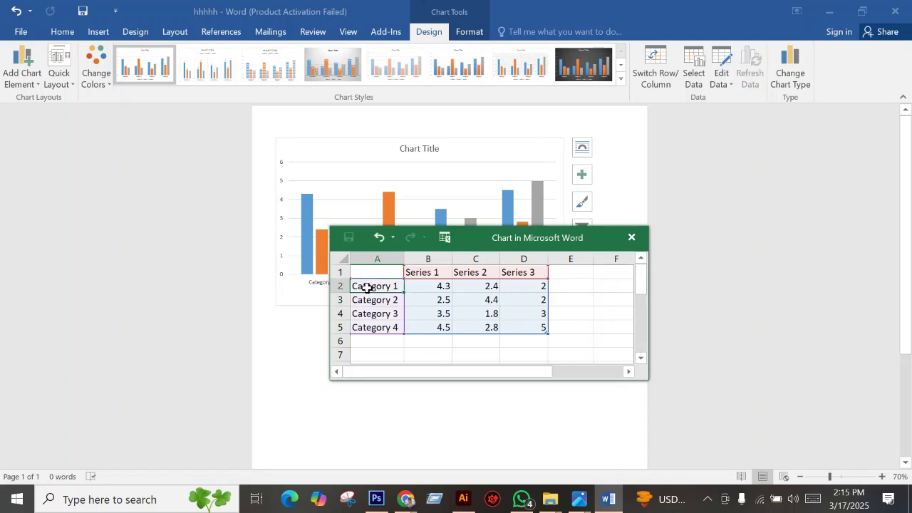
text(r)
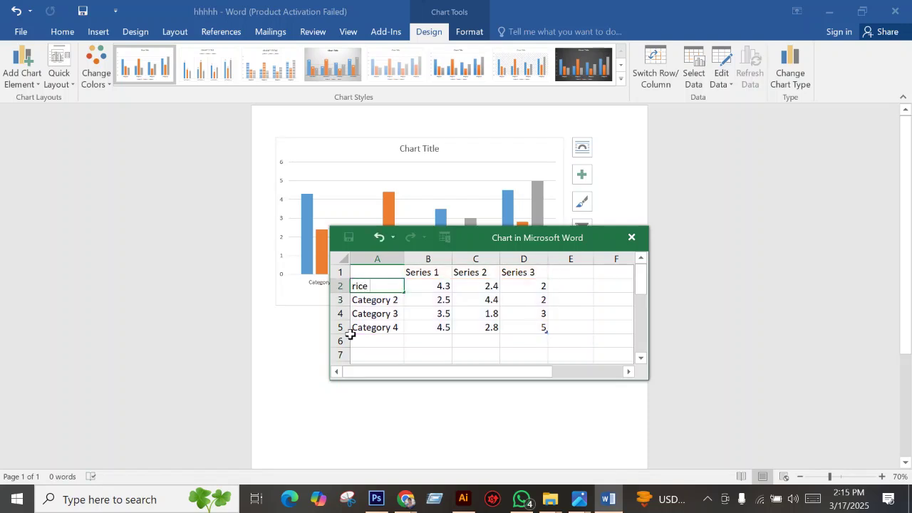
text(ice)
Enter the category labels rice, milk, onion and suger.
key(Return)
text(milk)
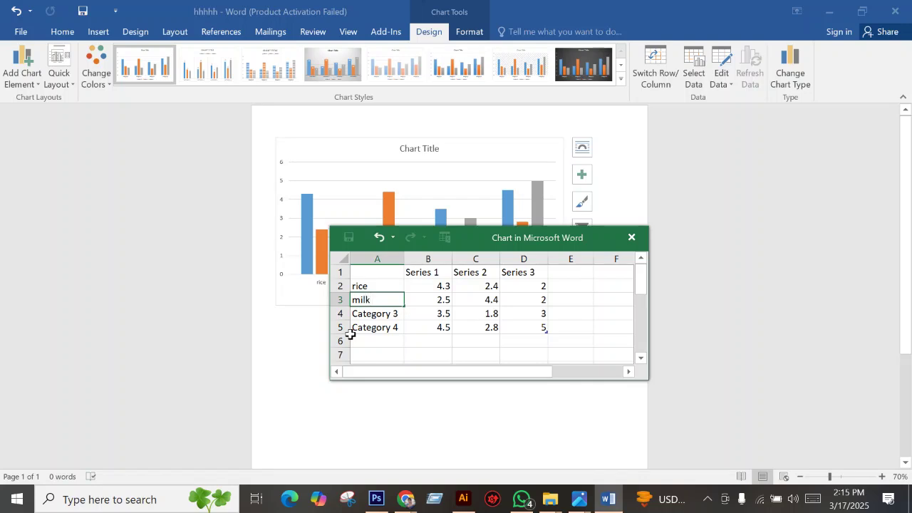
key(Right)
key(Down)
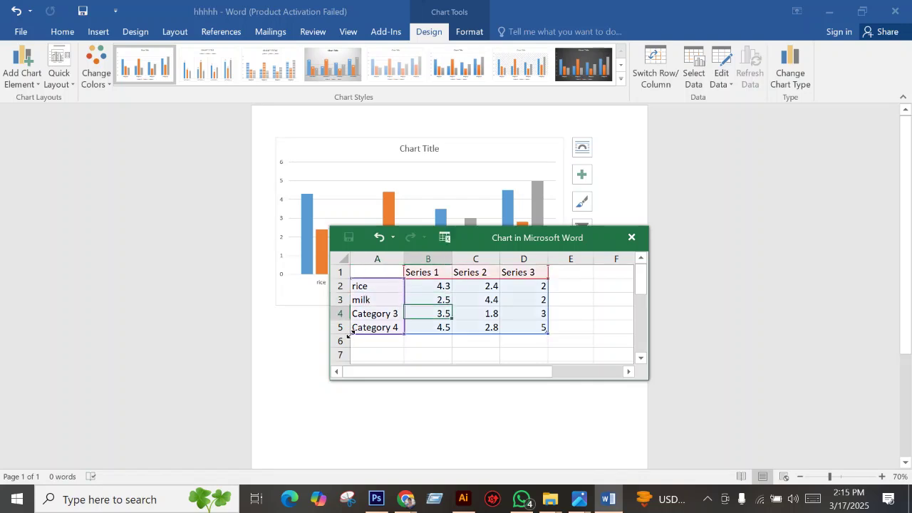
key(Left)
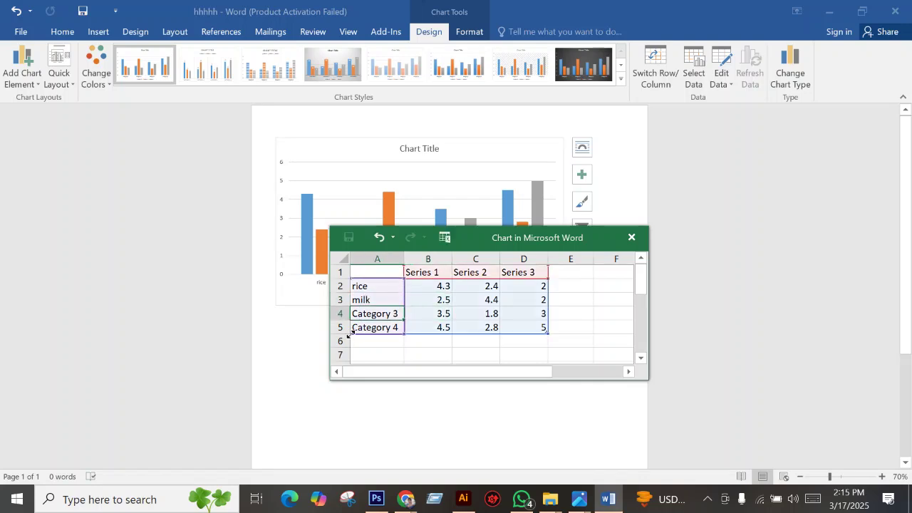
text(onion)
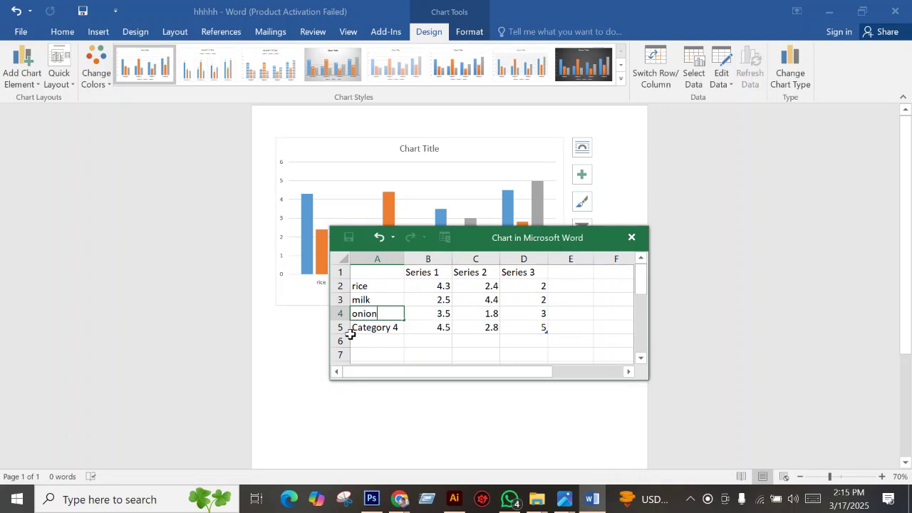
key(Return)
text(suger)
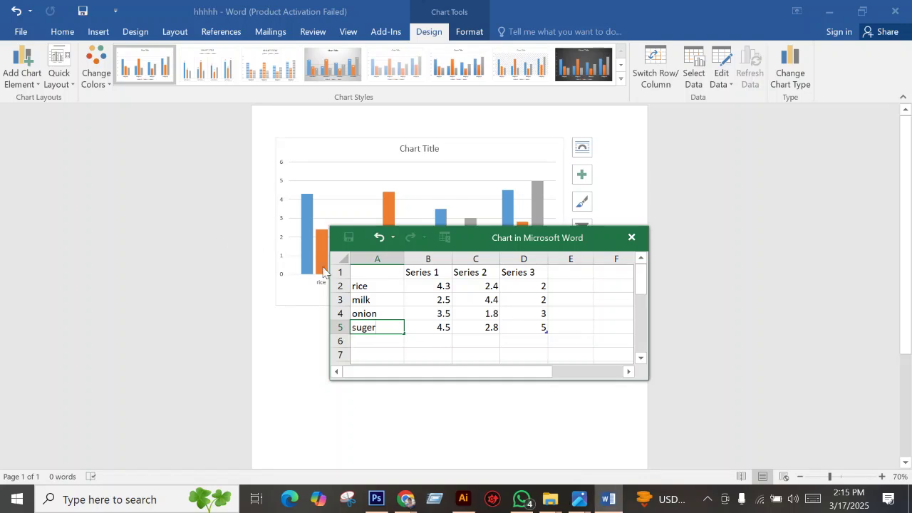
click(429, 277)
Rename the series headers to 2020, 2021 and 2022.
text(20)
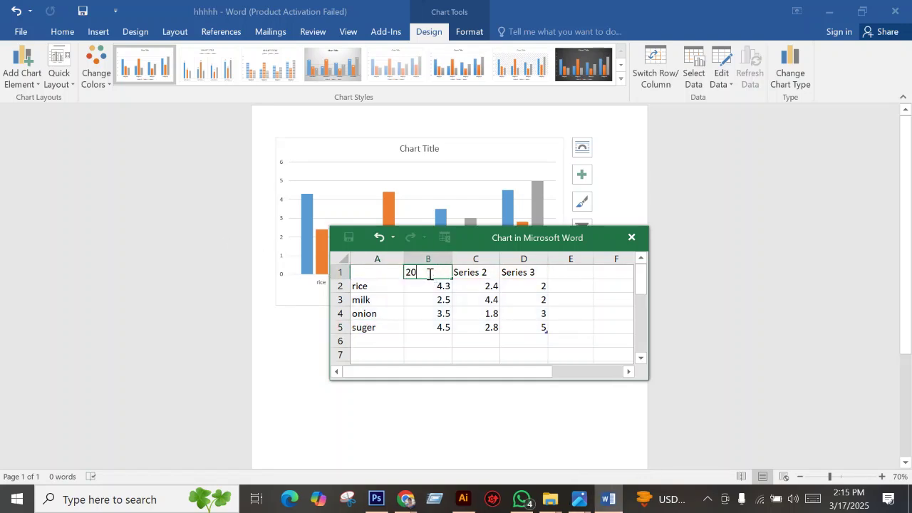
text(20)
click(477, 275)
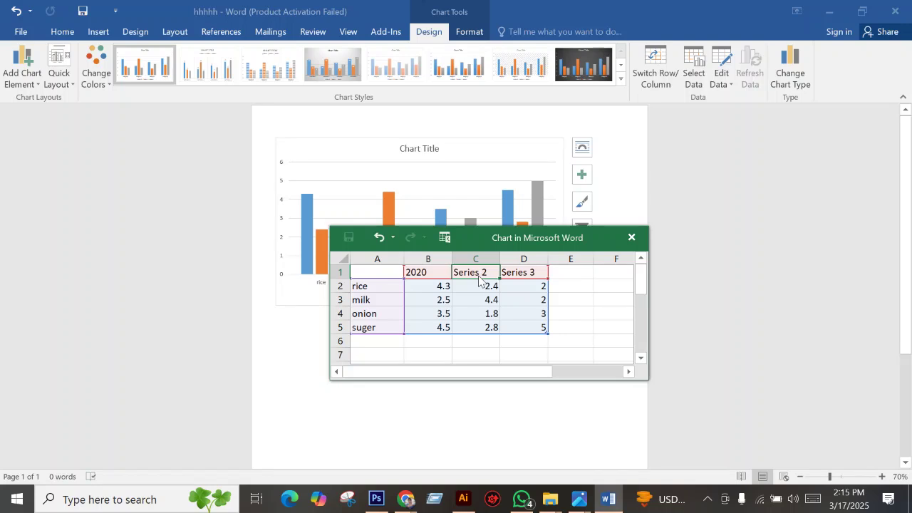
text(2021)
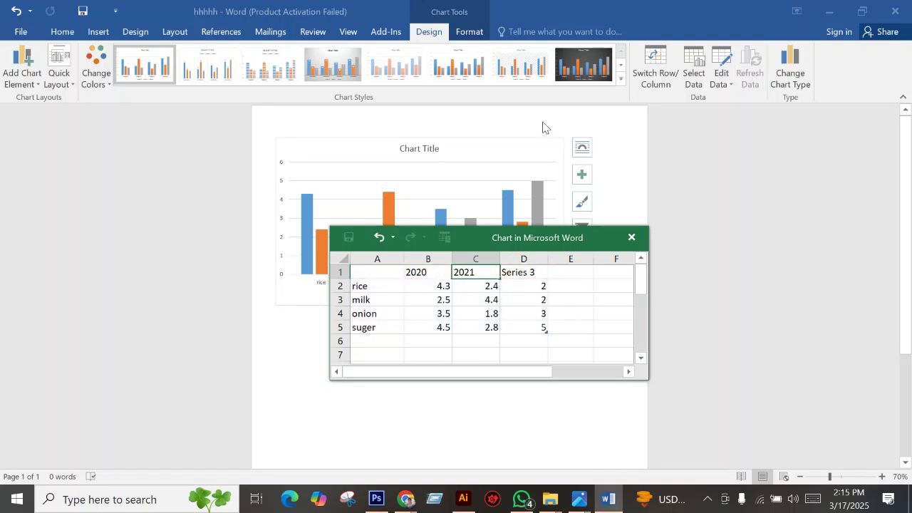
click(521, 276)
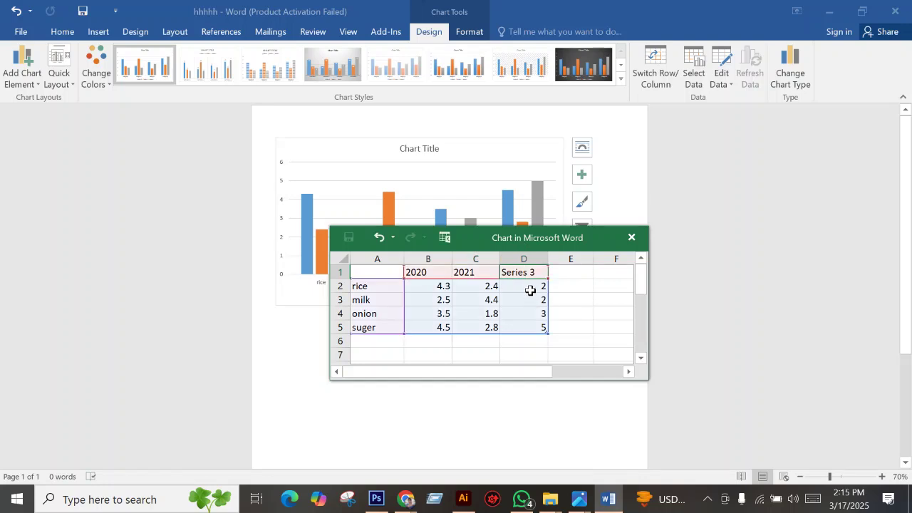
text(2022)
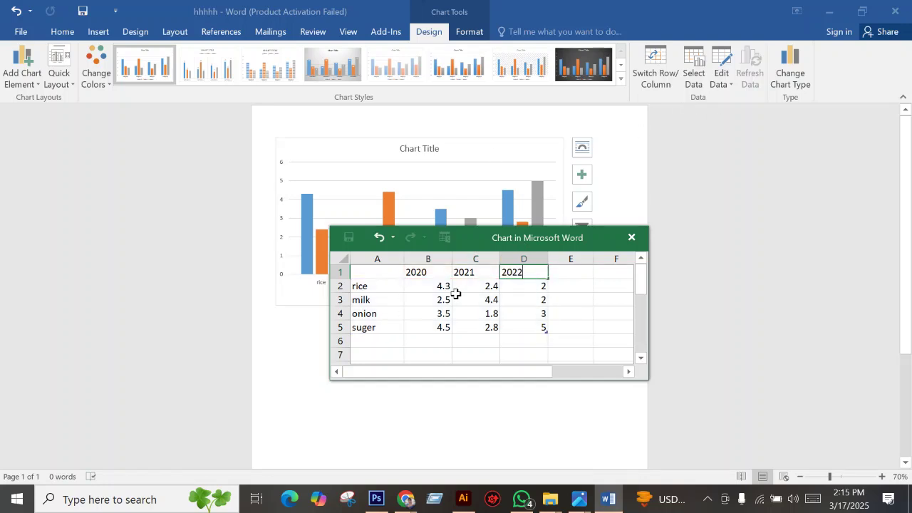
Enter rice's prices 66, 77 and 80.
click(429, 286)
text(6)
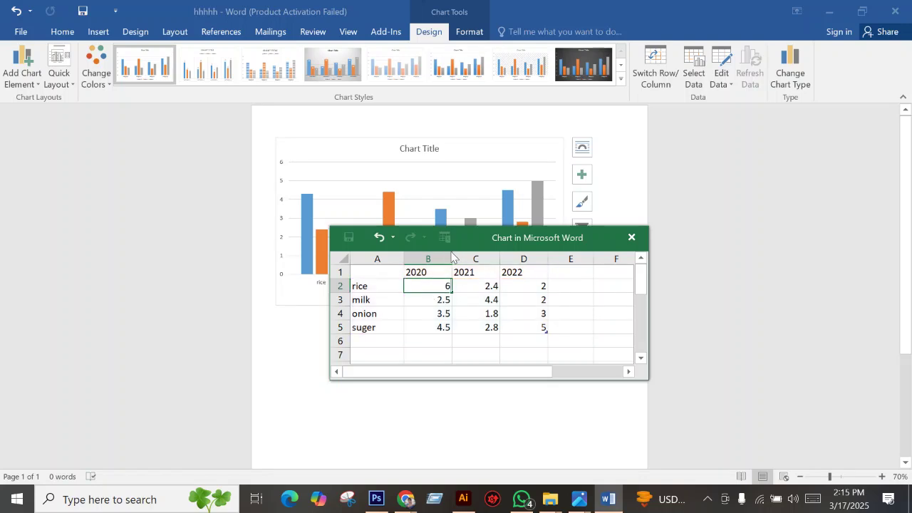
text(6)
click(470, 286)
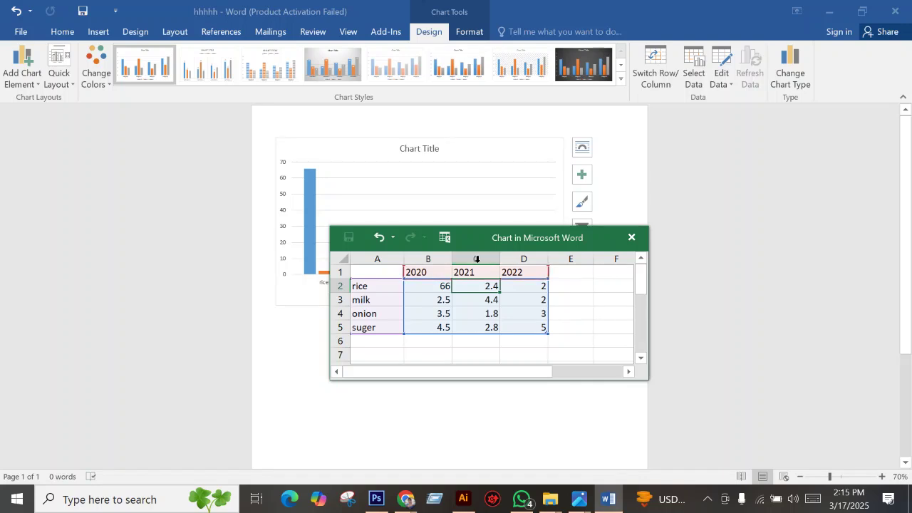
text(77)
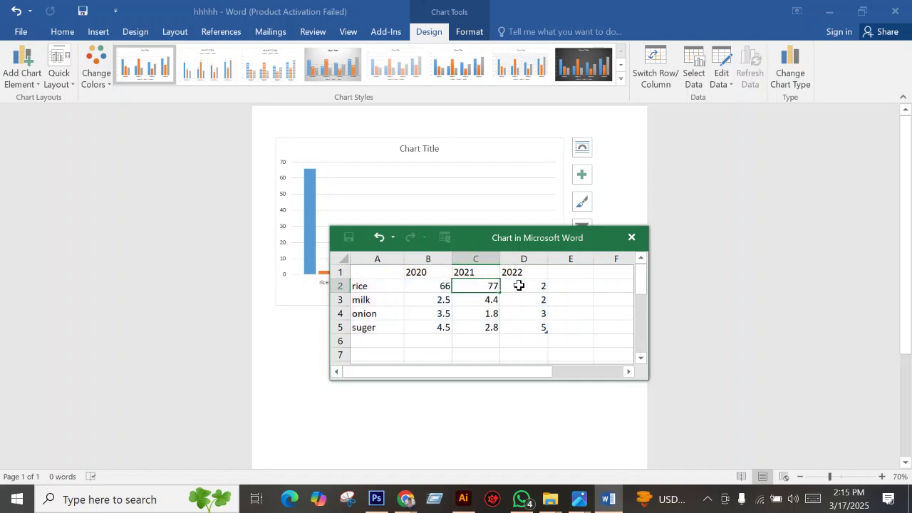
click(517, 286)
text(80)
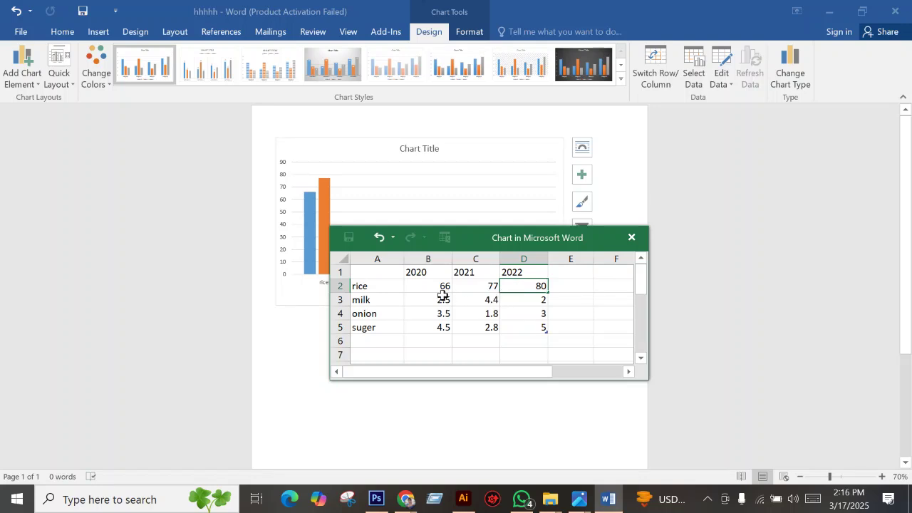
Enter milk's 2020 and 2021 prices of 22 and 52, and raise the data window.
click(419, 299)
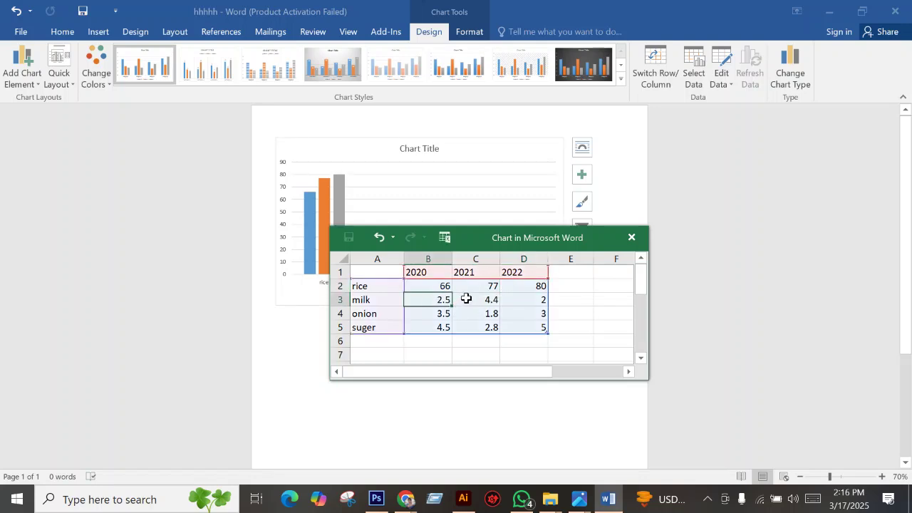
text(22)
click(484, 300)
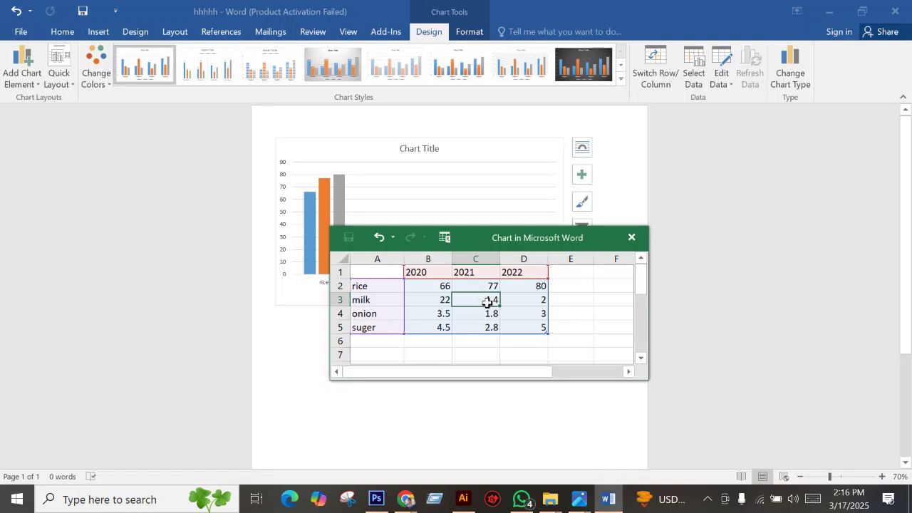
text(1.5)
click(511, 300)
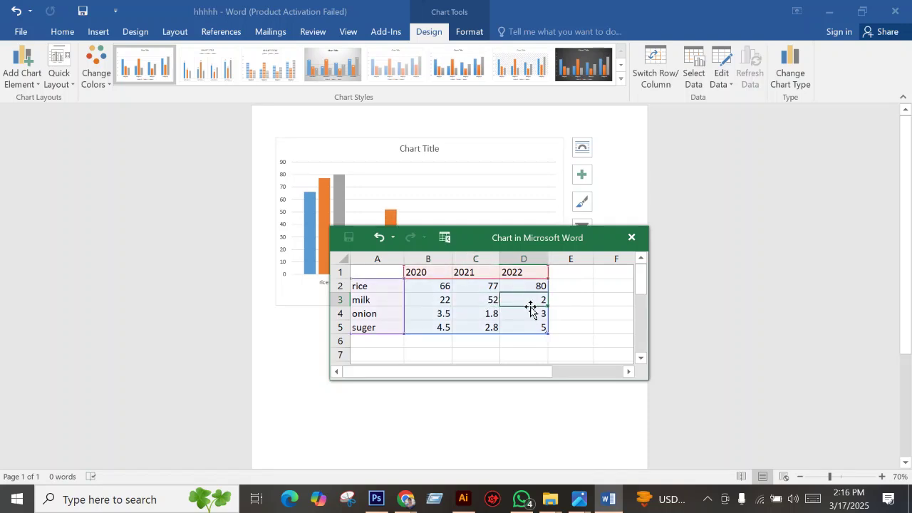
drag(461, 247, 457, 225)
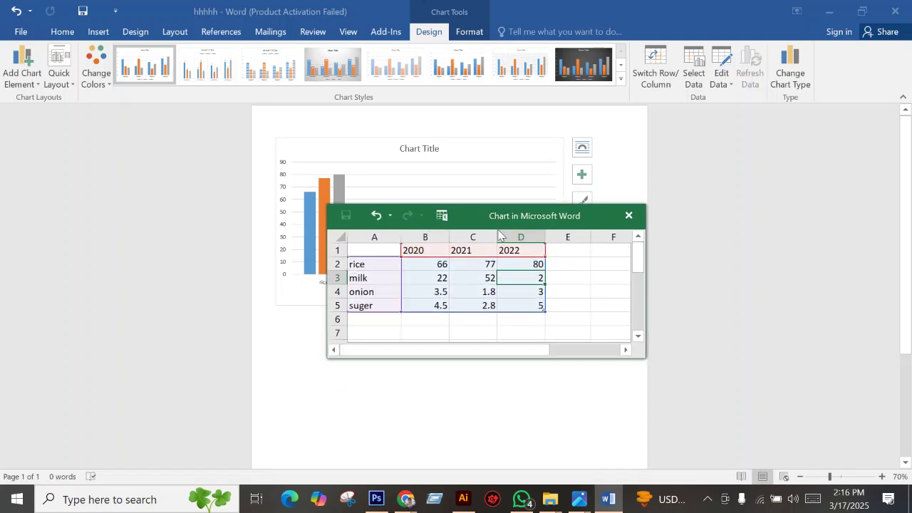
mouse_move(579, 507)
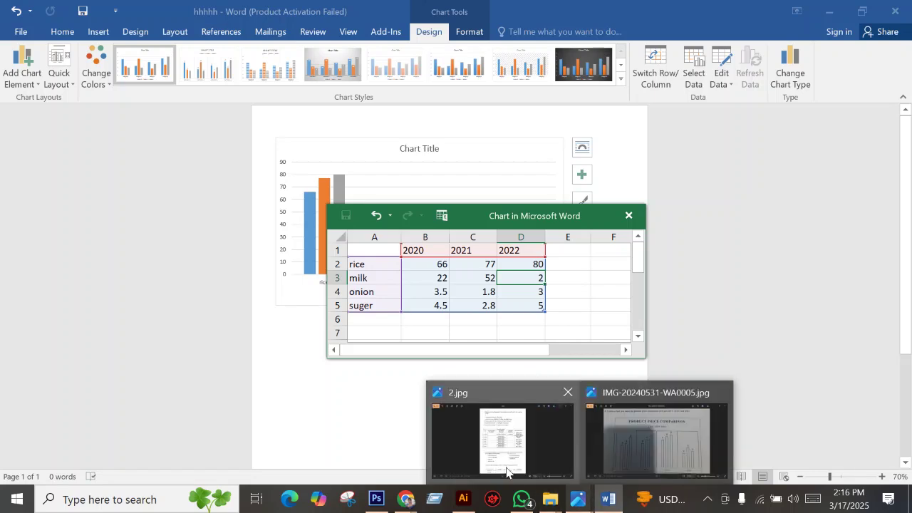
click(502, 435)
Go back to task sheet 1.jpg and zoom to read the sample chart values.
click(12, 242)
scroll(405, 287, up, 2)
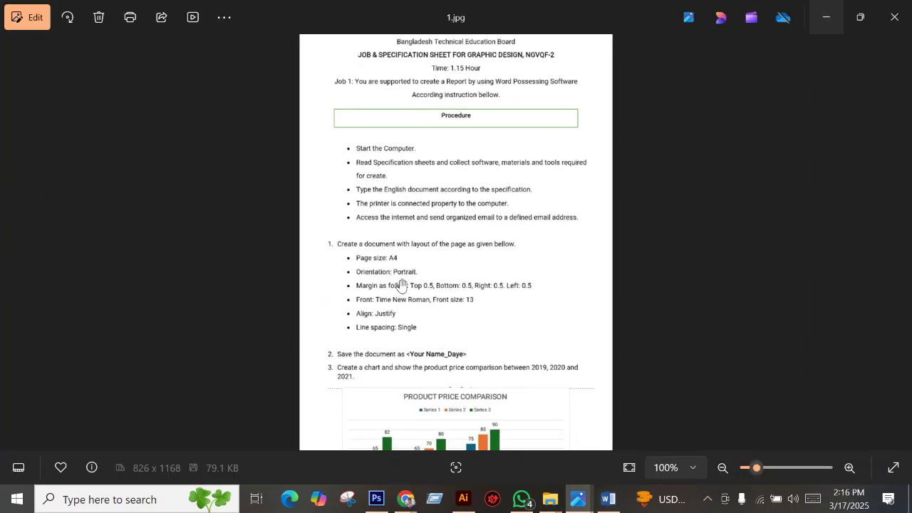
scroll(449, 366, down, 2)
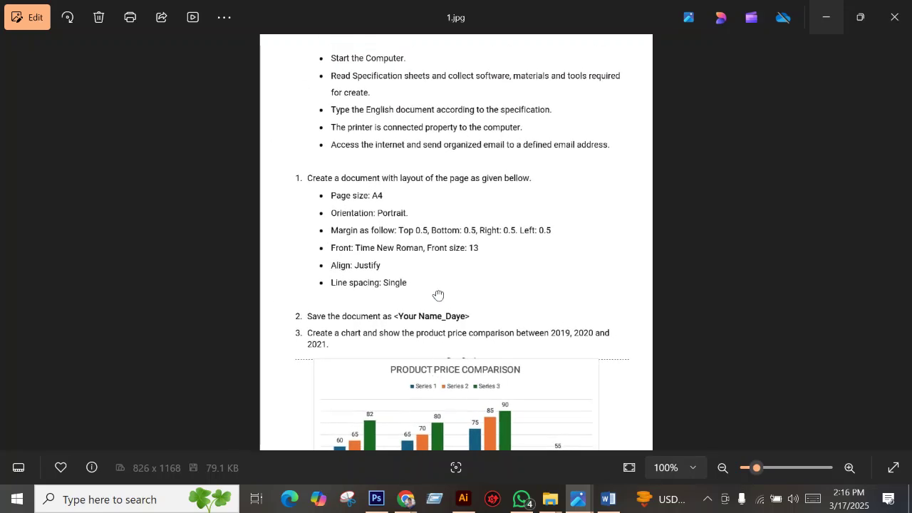
scroll(442, 399, down, 1)
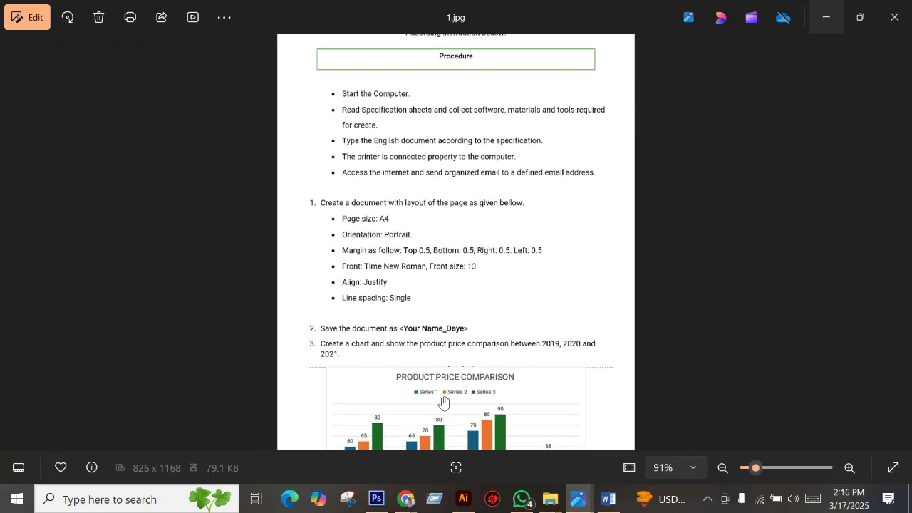
scroll(427, 396, up, 2)
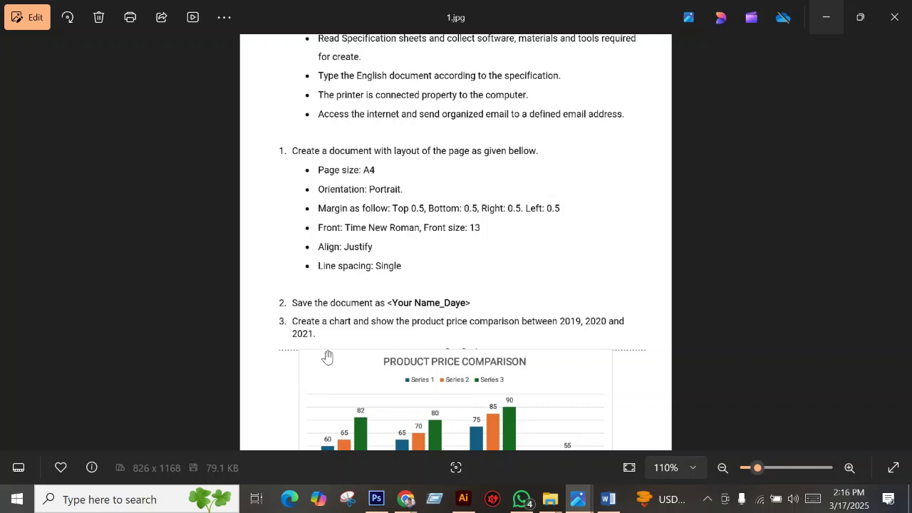
scroll(387, 397, down, 2)
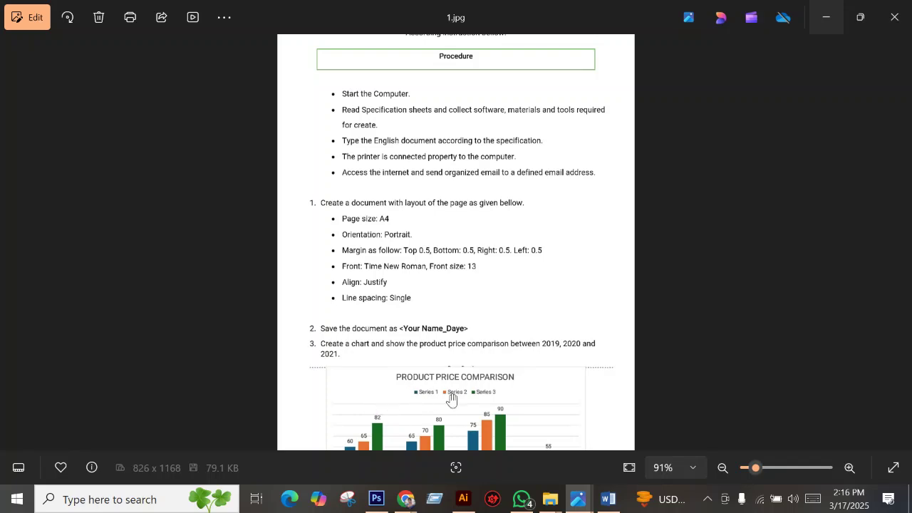
scroll(425, 396, up, 2)
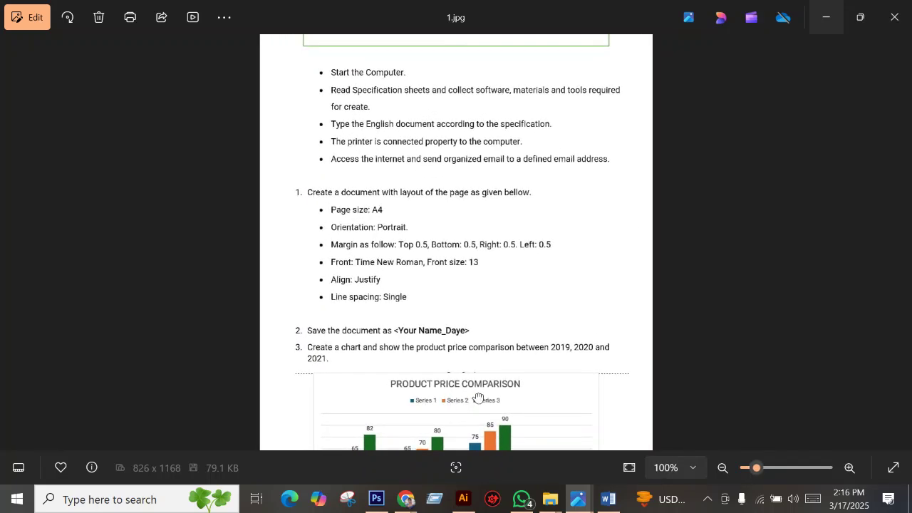
mouse_move(607, 498)
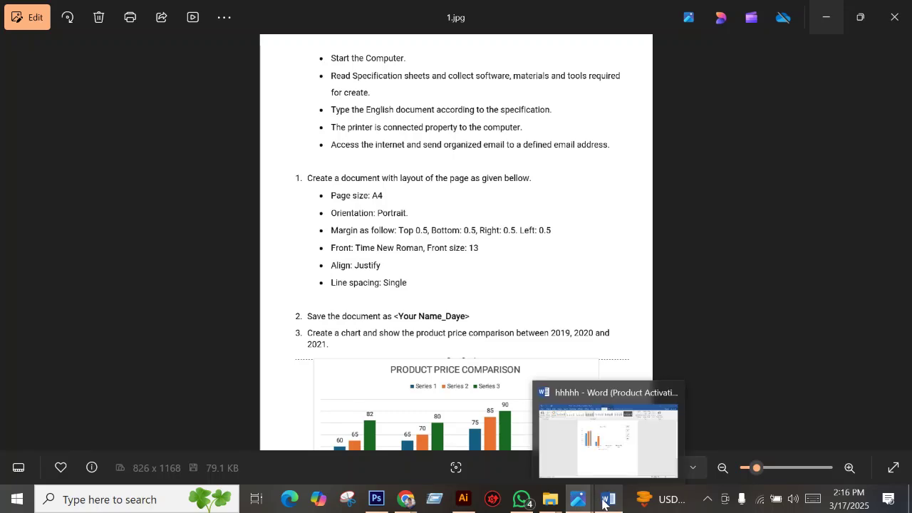
click(586, 437)
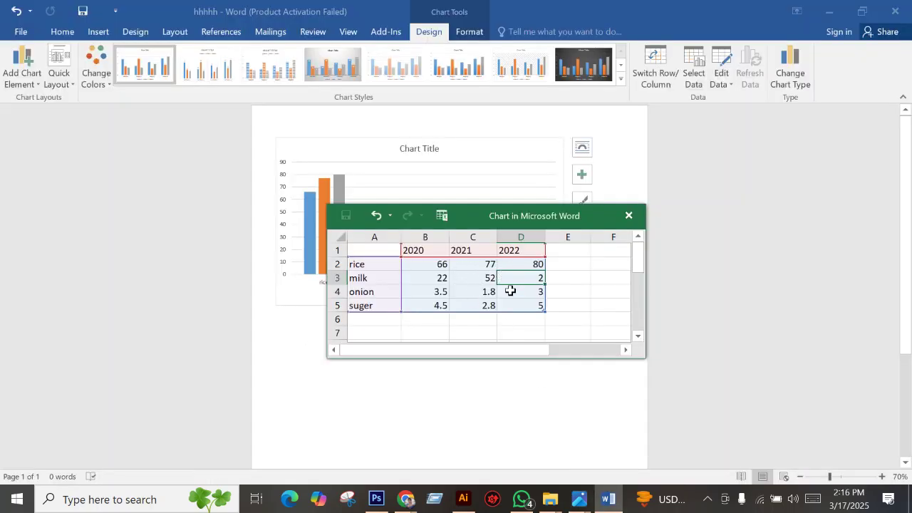
Enter milk's 2022 price of 44 and onion's prices 44, 44 and 55.
text(44)
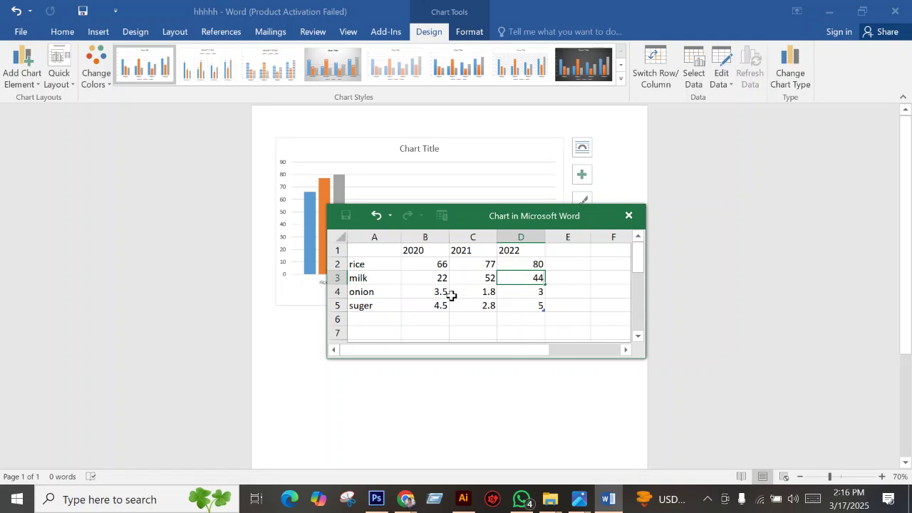
click(443, 293)
text(44)
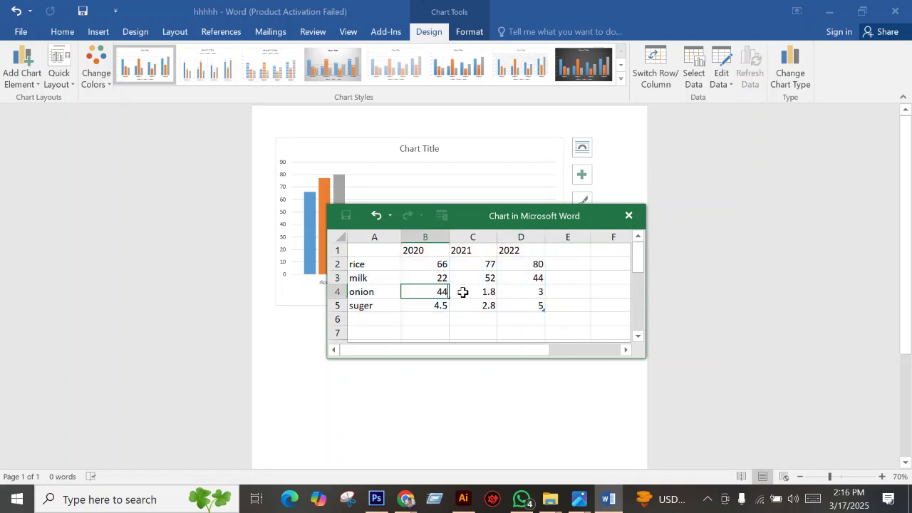
click(464, 291)
text(44)
click(518, 293)
text(5)
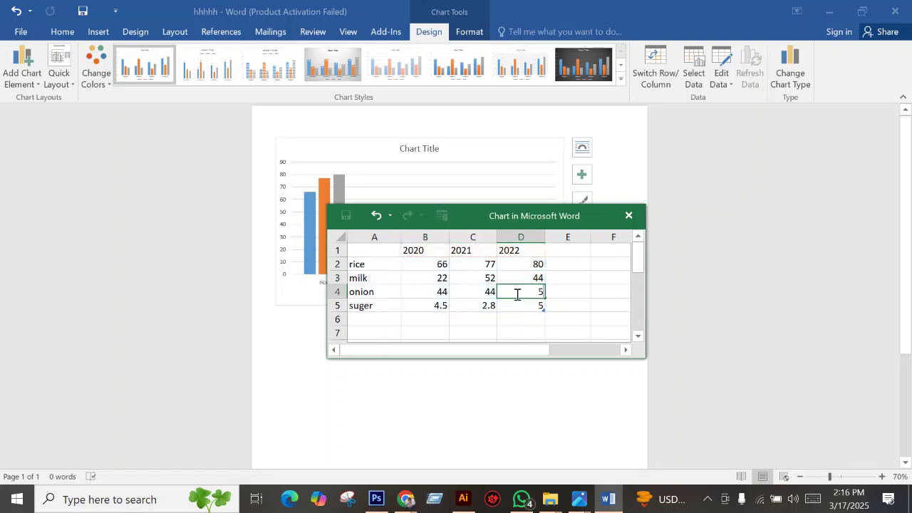
click(456, 307)
Enter sugar's prices 42, 52 and 54 in B5:D5.
click(431, 306)
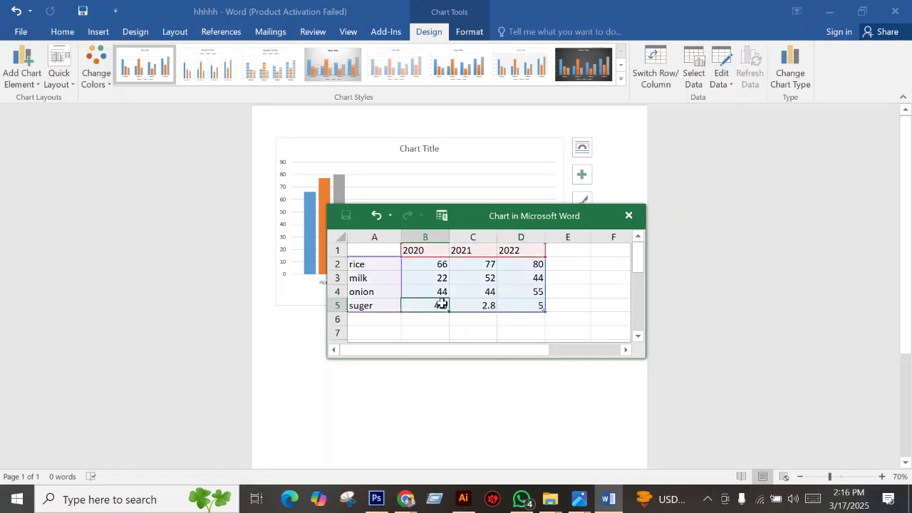
double_click(442, 304)
click(487, 306)
text(52)
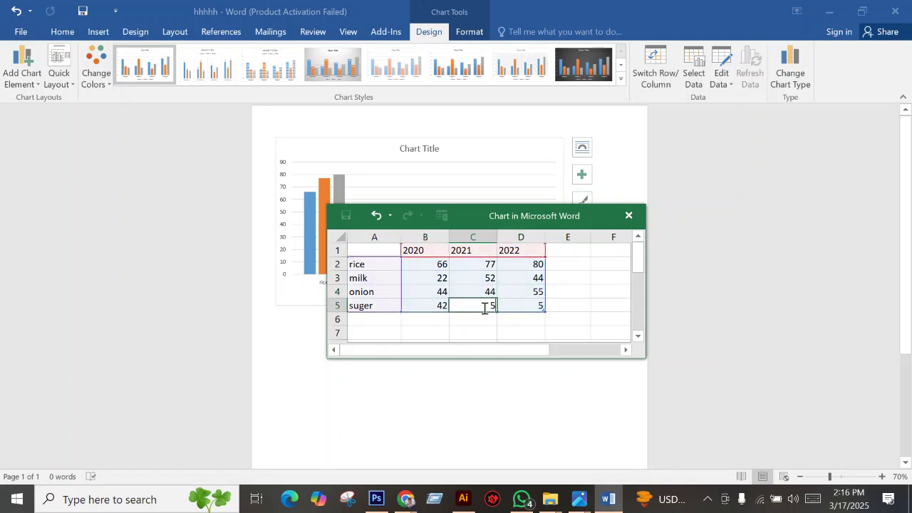
click(511, 313)
double_click(515, 316)
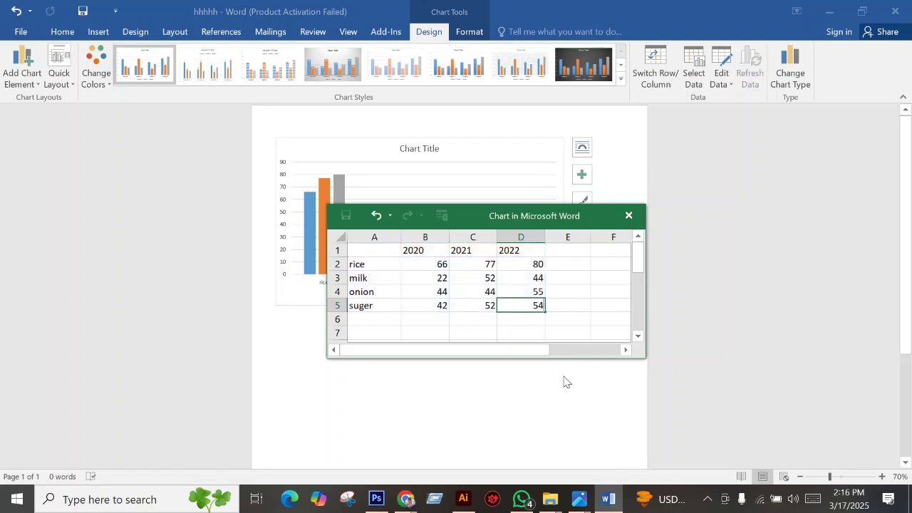
text(4)
click(550, 288)
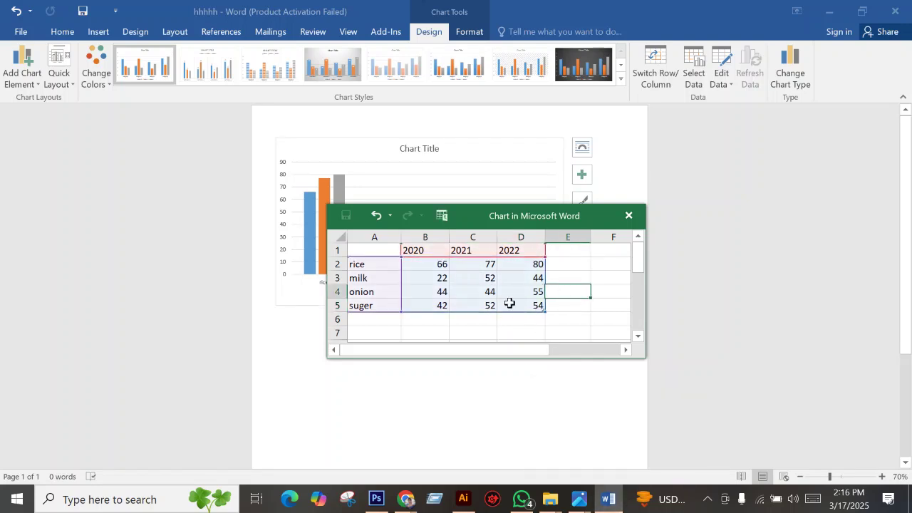
mouse_move(577, 508)
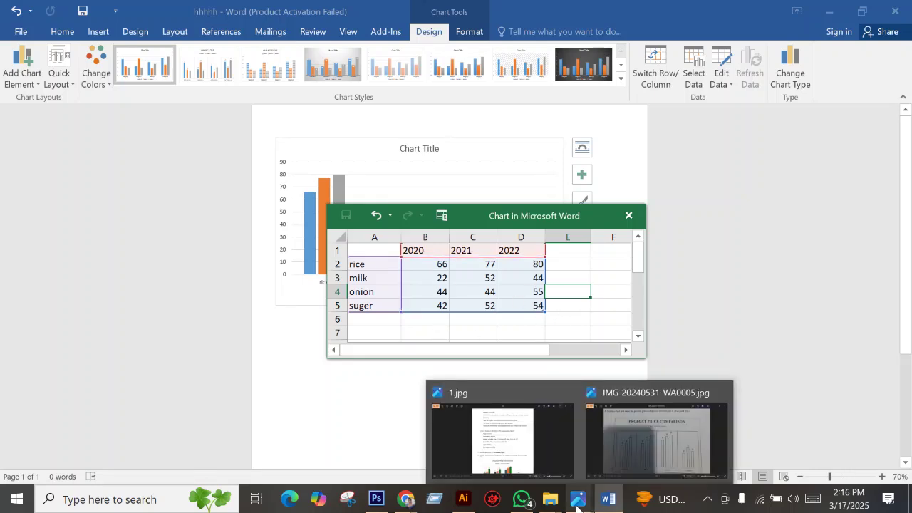
click(633, 464)
Zoom and pan the reference chart photo to compare sugar, milk, rice and onion prices for 2019–2021.
scroll(413, 253, up, 2)
scroll(420, 251, down, 3)
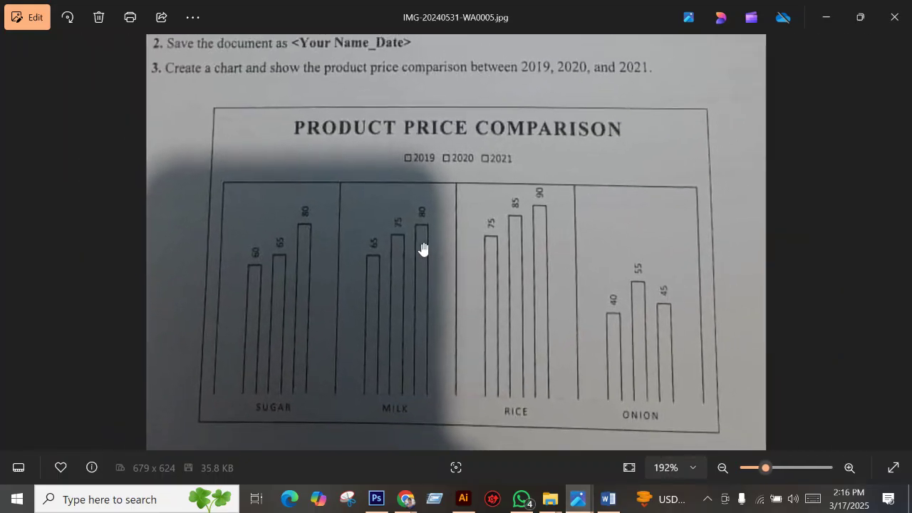
scroll(420, 253, down, 2)
scroll(492, 364, up, 2)
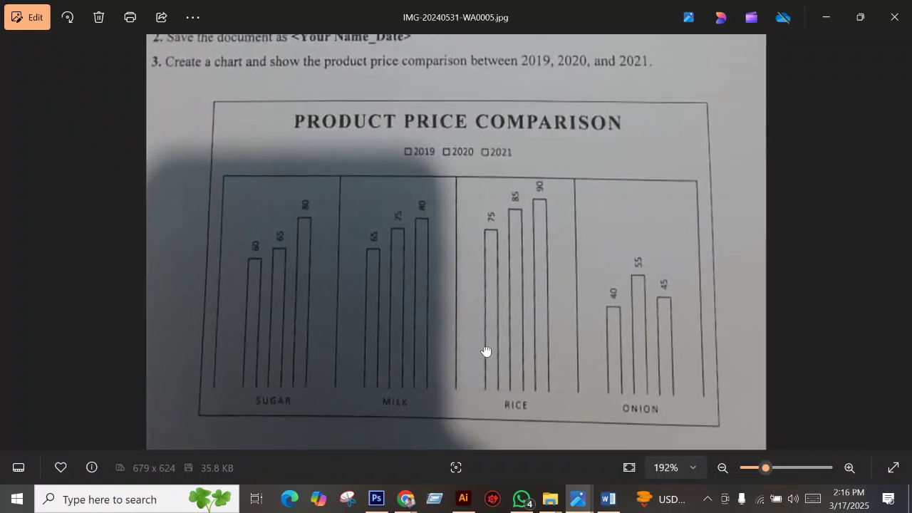
scroll(508, 226, up, 1)
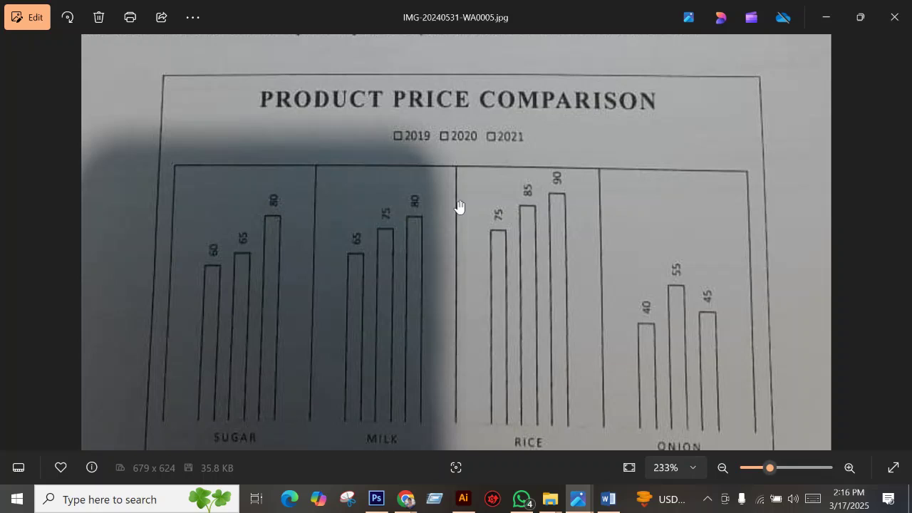
scroll(459, 207, down, 1)
scroll(381, 184, up, 1)
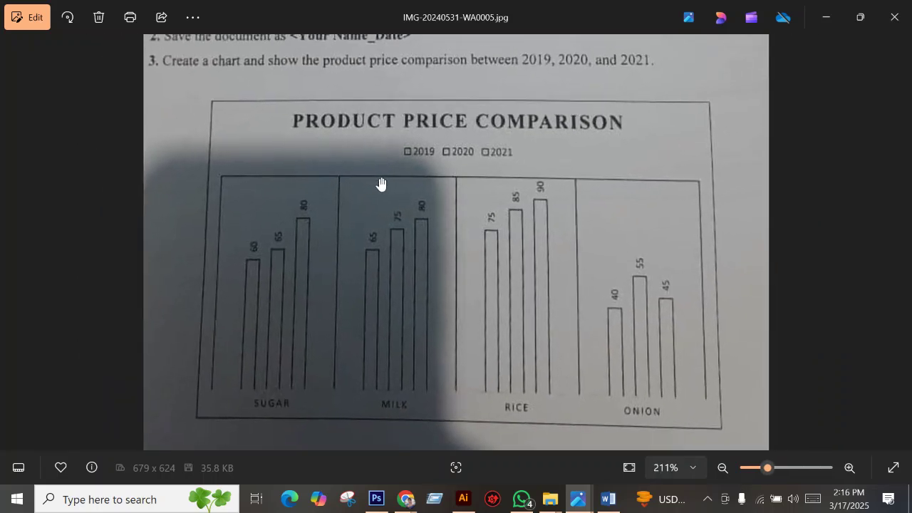
scroll(380, 184, up, 1)
scroll(406, 196, down, 2)
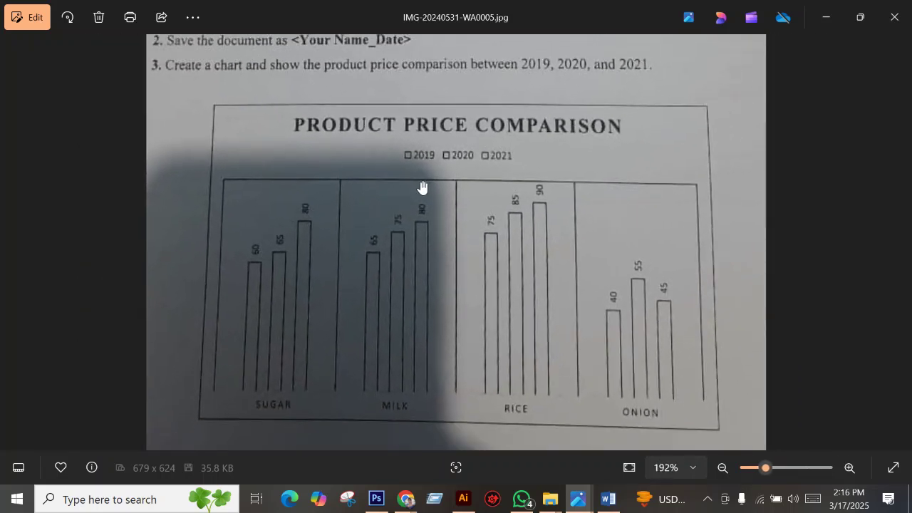
drag(423, 187, 418, 220)
scroll(428, 203, down, 1)
scroll(449, 184, up, 3)
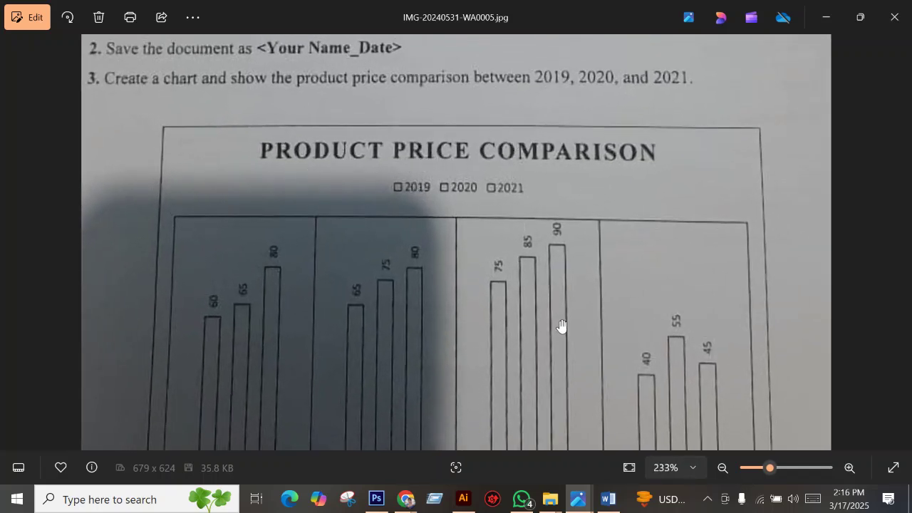
click(606, 501)
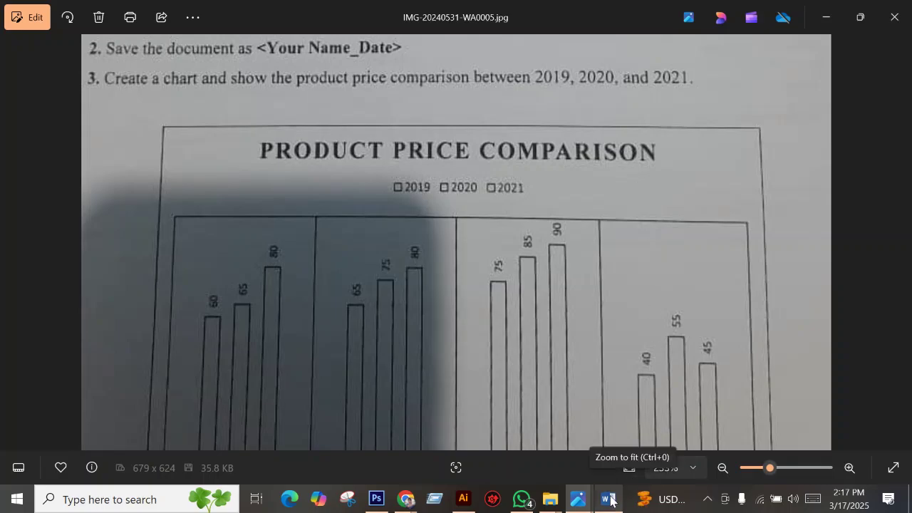
Close the chart data sheet and replace the chart title with 'product peice comprision'.
click(608, 499)
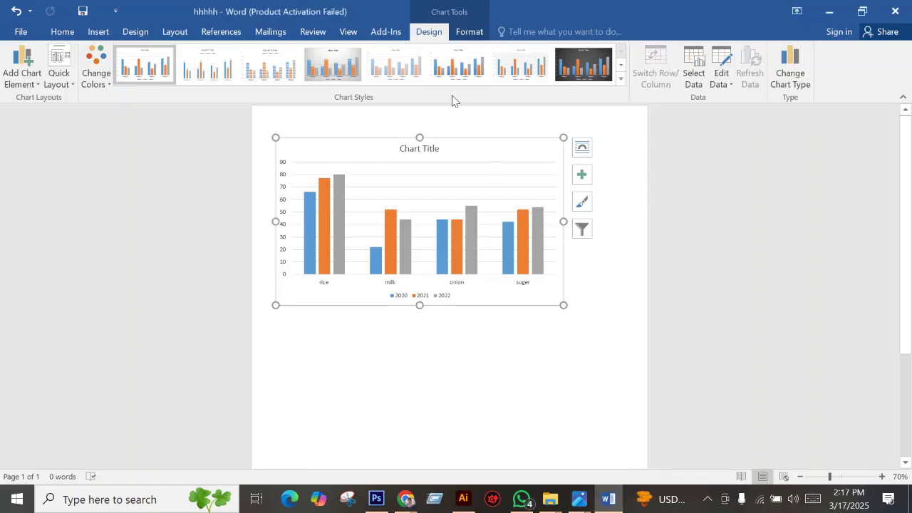
click(422, 150)
click(436, 148)
drag(439, 148, 389, 147)
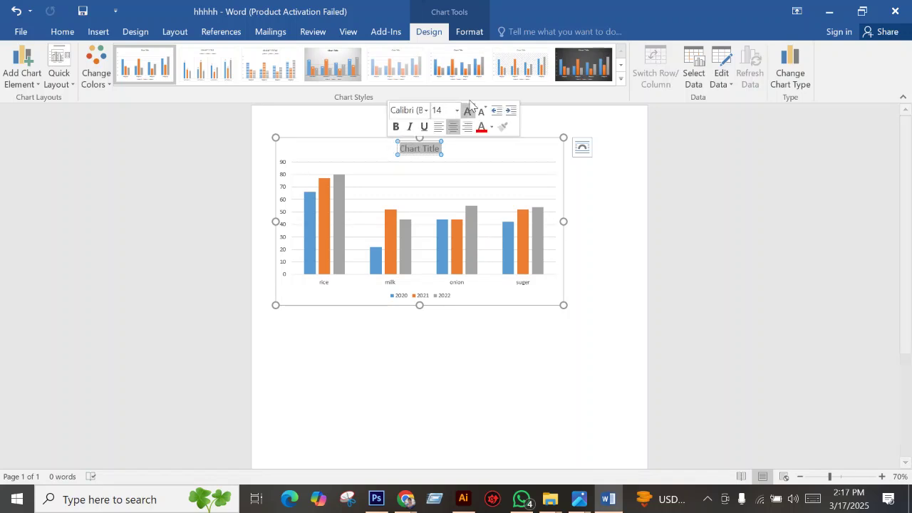
text(p)
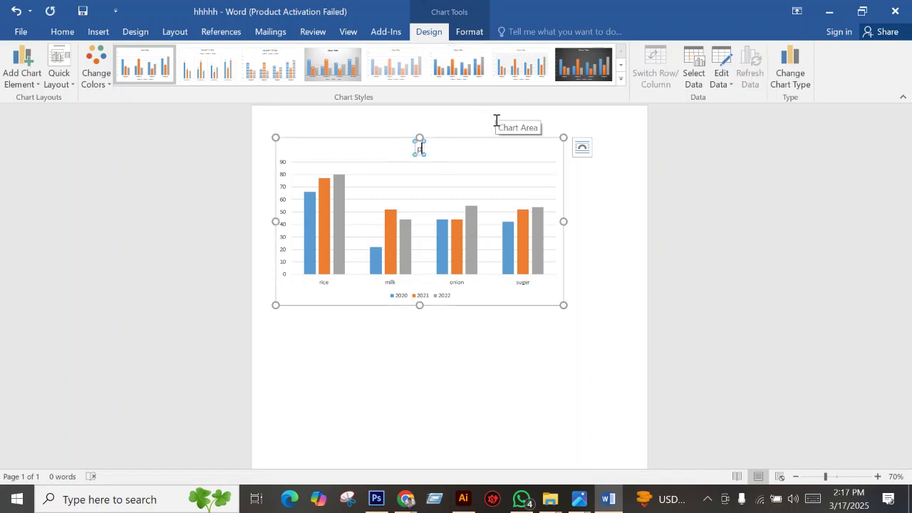
text(roduct pei)
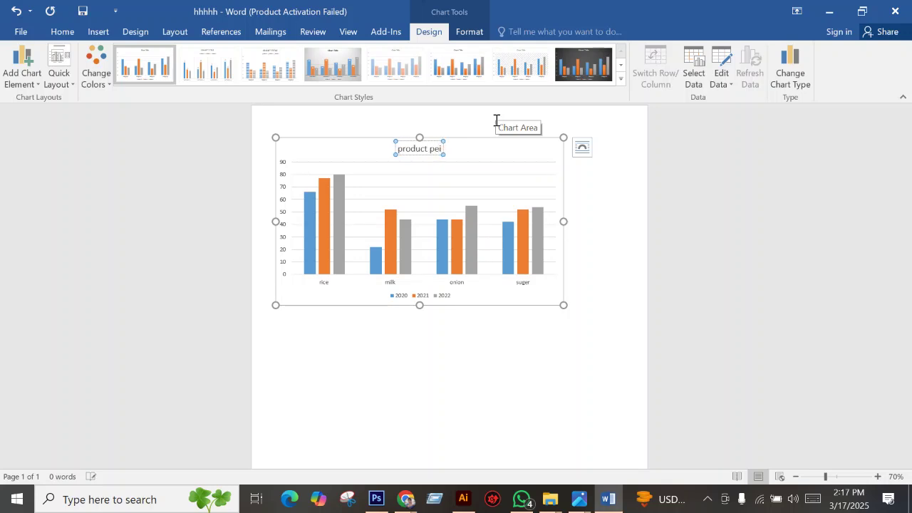
text(ce compri)
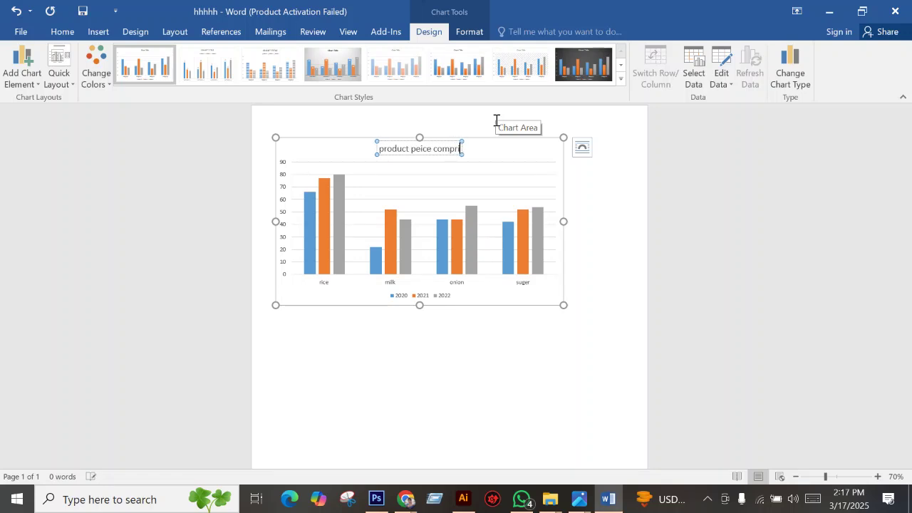
text(sh)
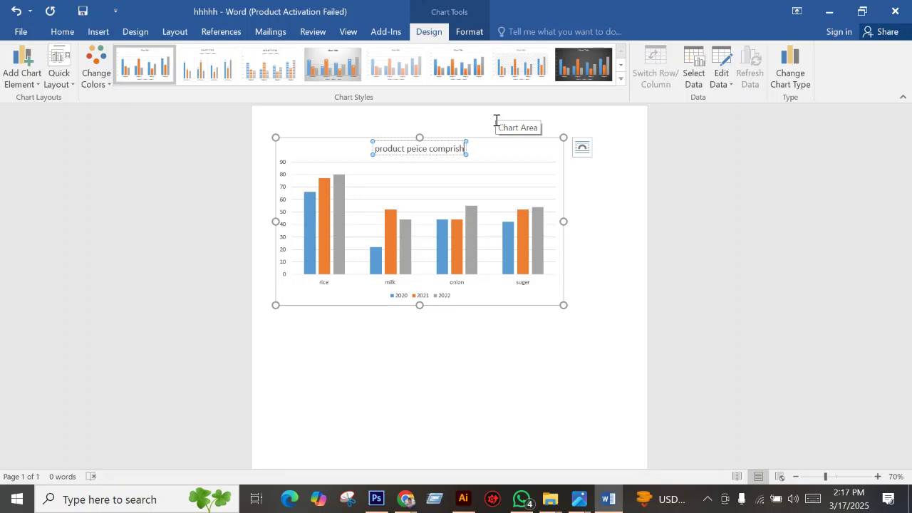
key(BackSpace)
text(ion)
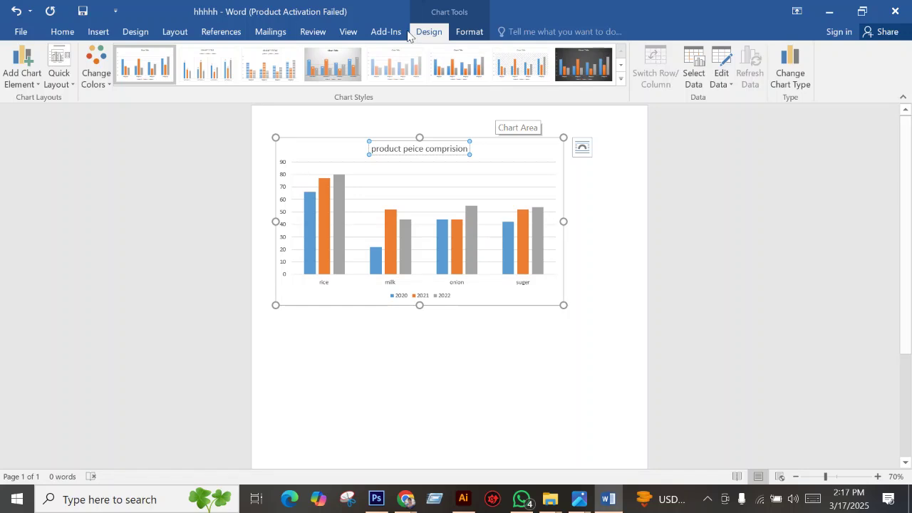
click(414, 179)
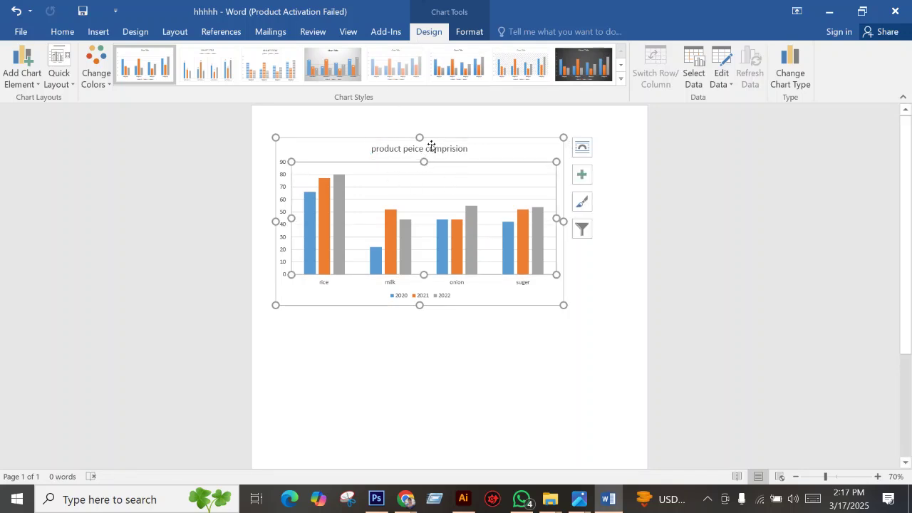
click(441, 148)
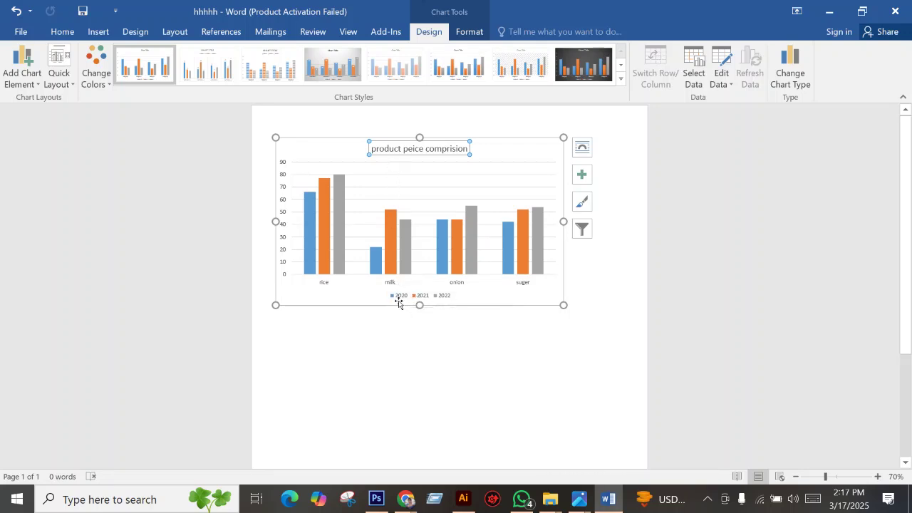
Place the 2020/2021/2022 legend at the top of the chart, just under the title.
click(21, 84)
mouse_move(45, 153)
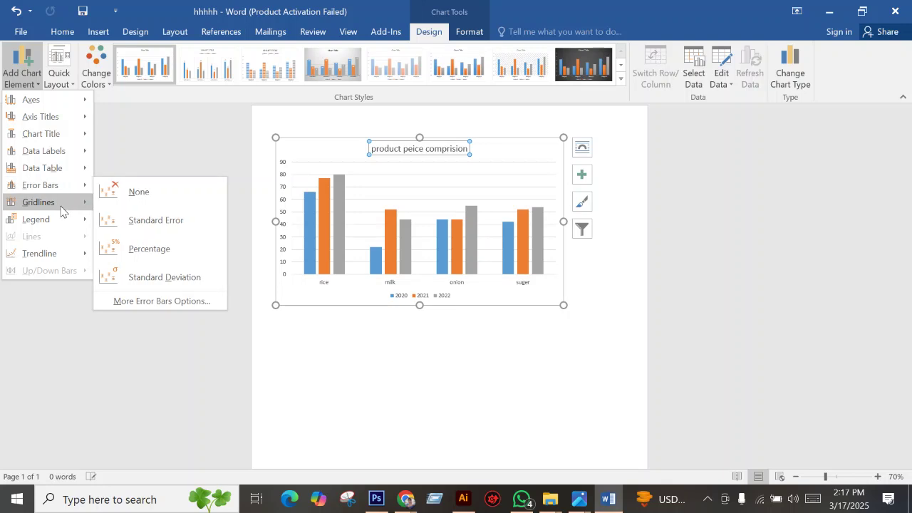
mouse_move(62, 219)
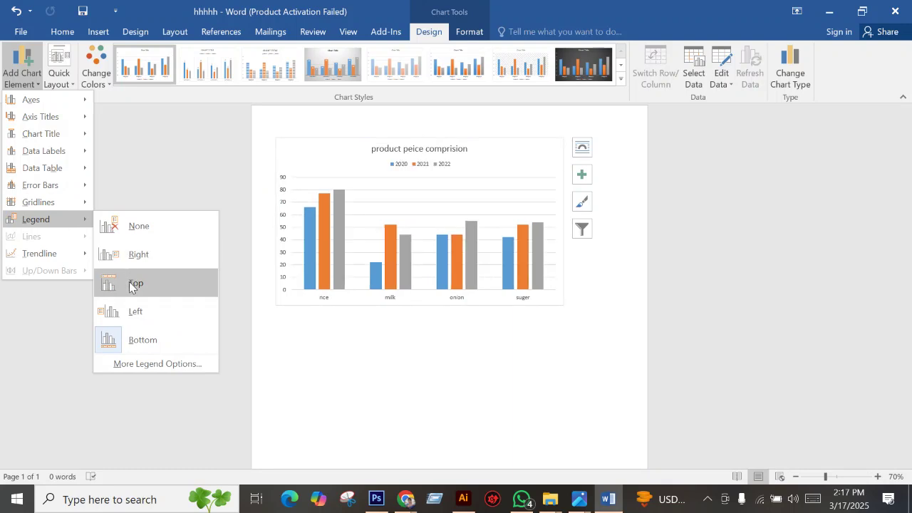
click(129, 283)
click(129, 282)
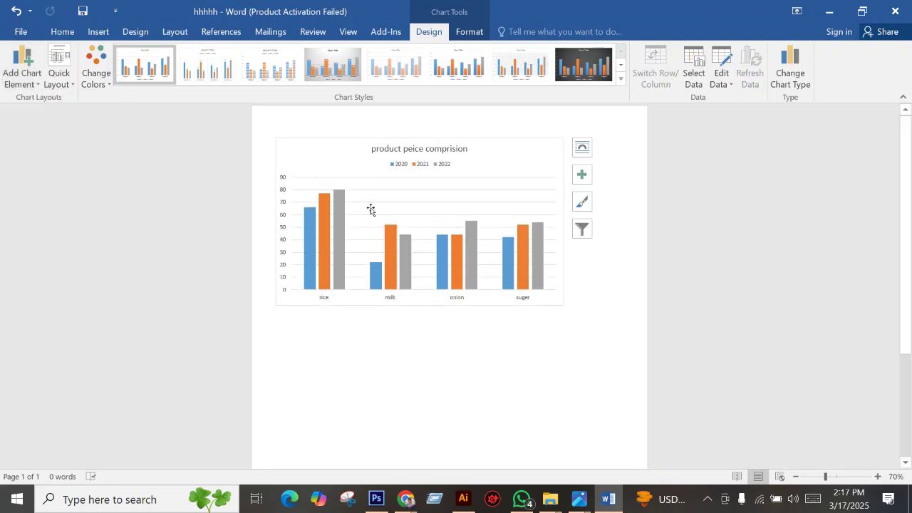
click(446, 168)
click(444, 167)
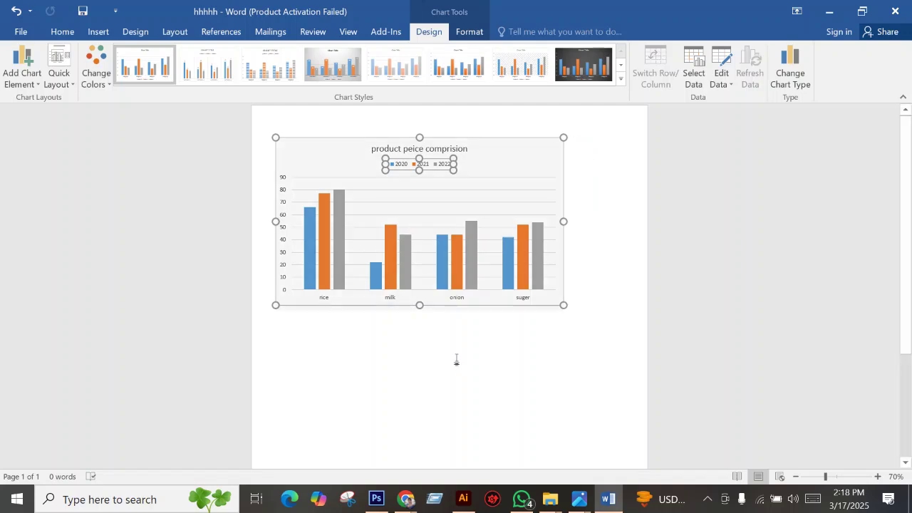
click(23, 85)
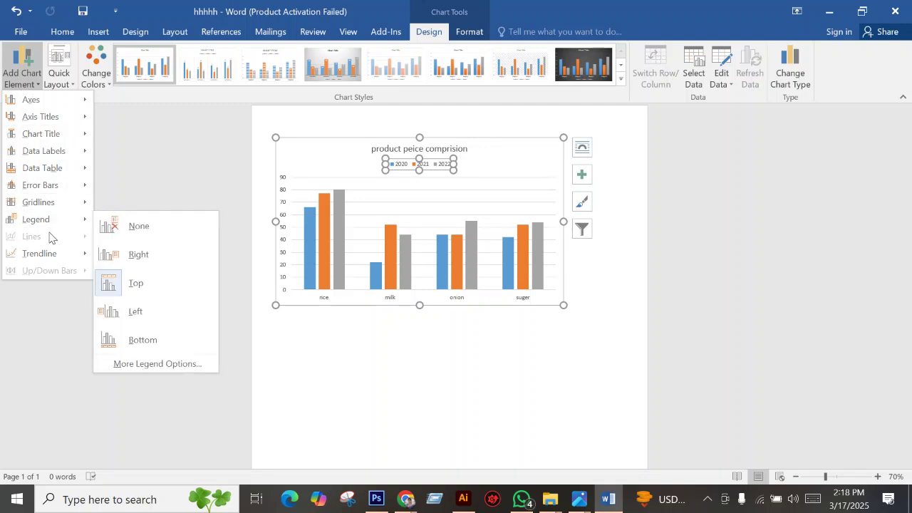
click(141, 283)
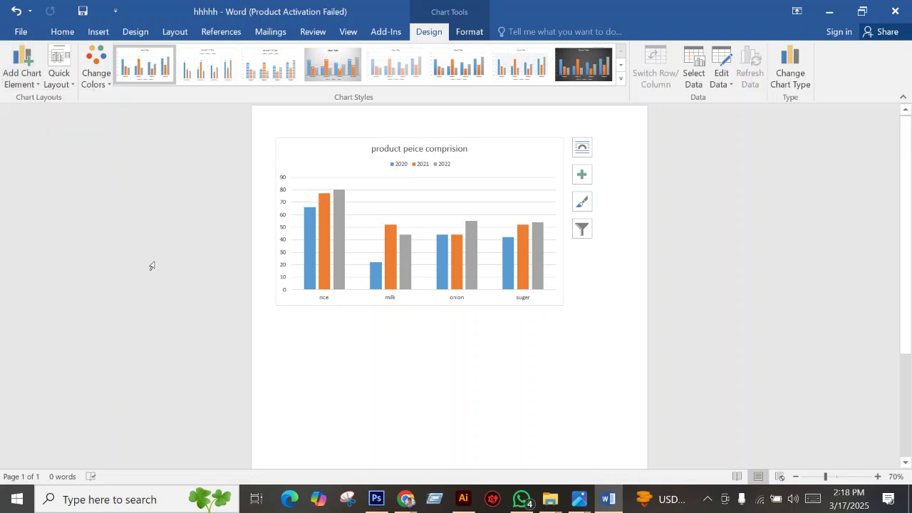
click(330, 141)
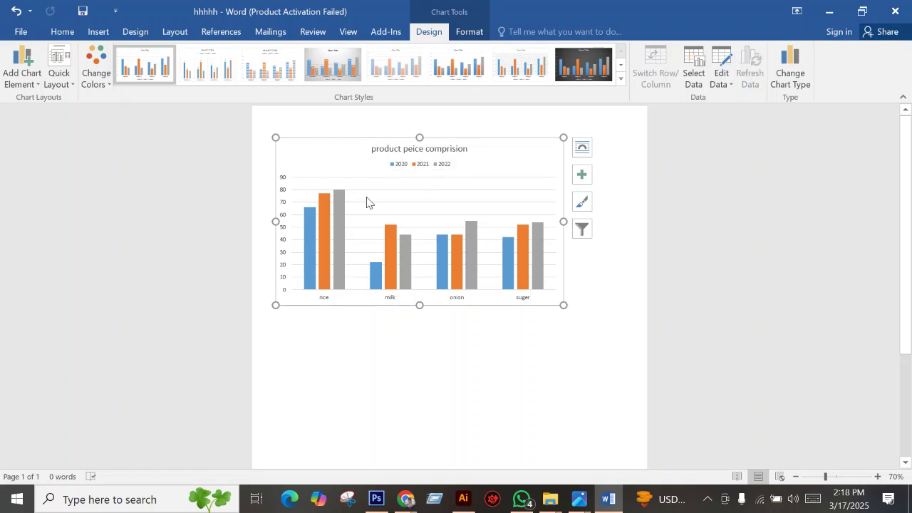
click(416, 346)
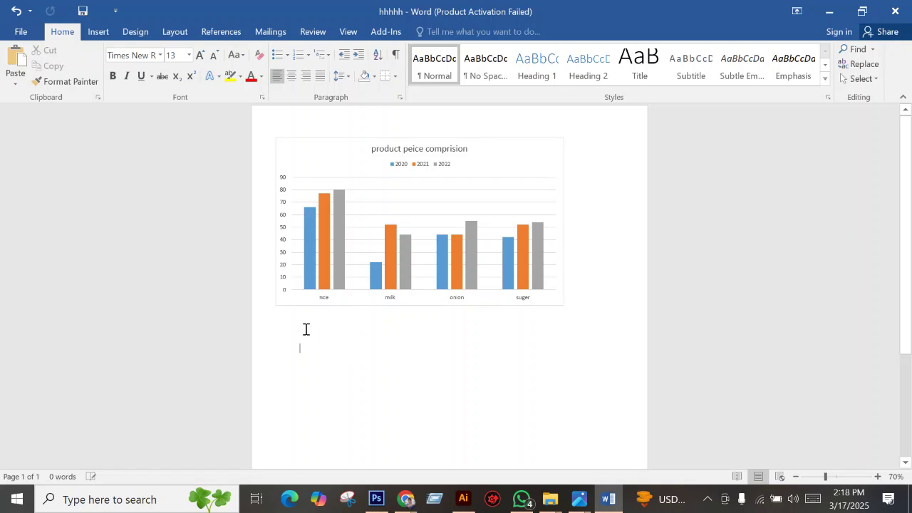
click(578, 499)
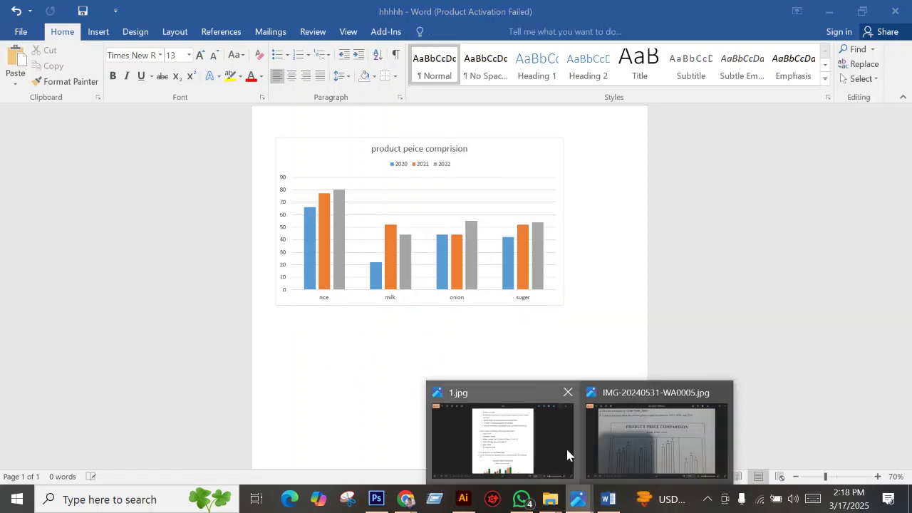
Open the 1.jpg instruction sheet in Photos, read the chart requirements, and copy the image.
click(513, 436)
scroll(303, 381, down, 3)
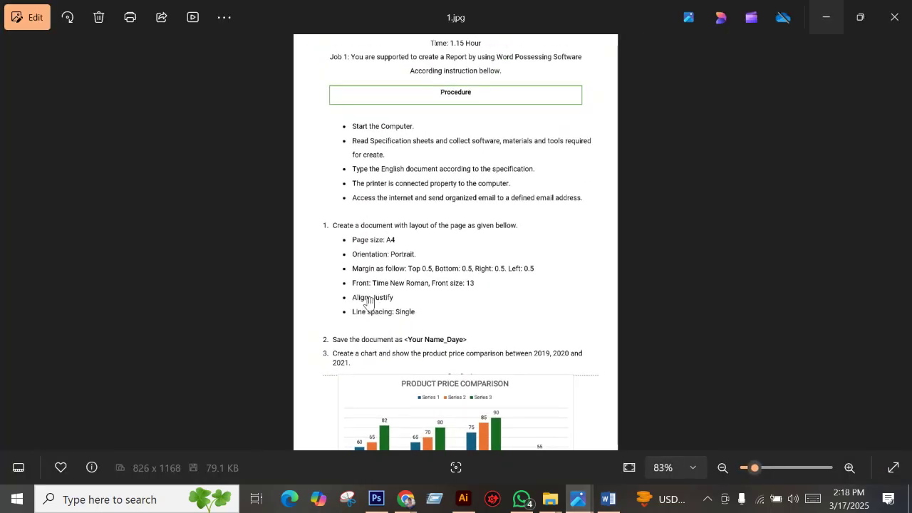
scroll(428, 349, up, 4)
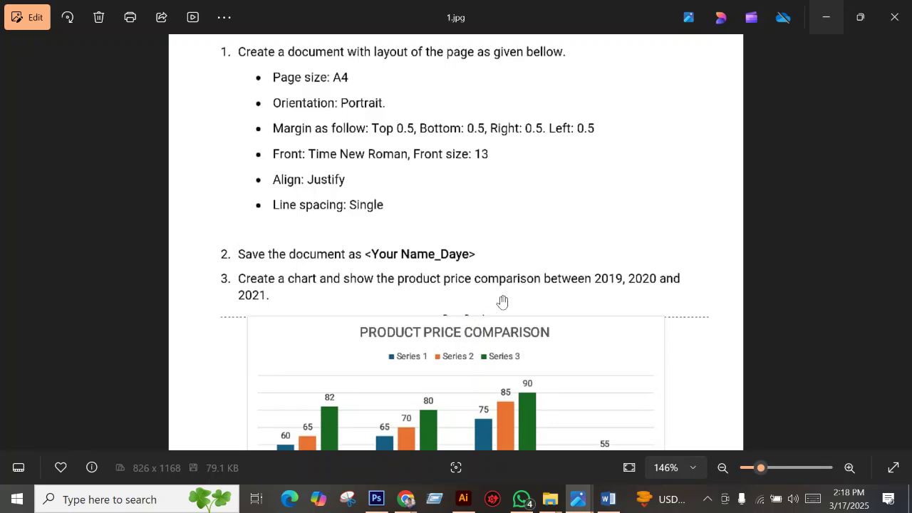
scroll(499, 296, down, 2)
scroll(442, 335, down, 1)
scroll(448, 335, up, 1)
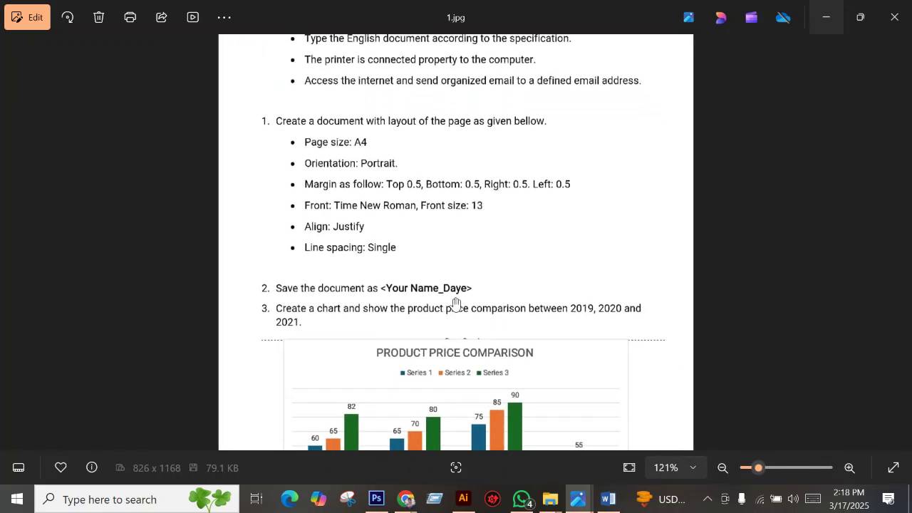
scroll(549, 174, down, 3)
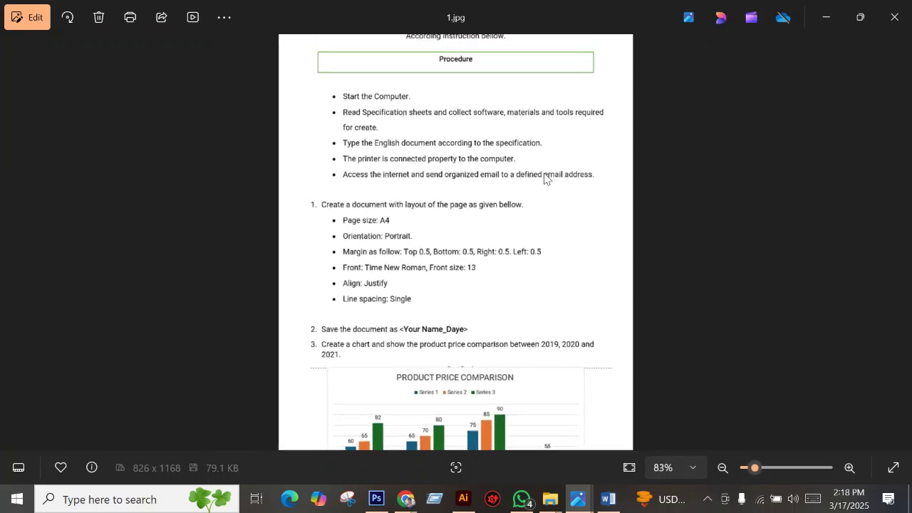
right_click(457, 180)
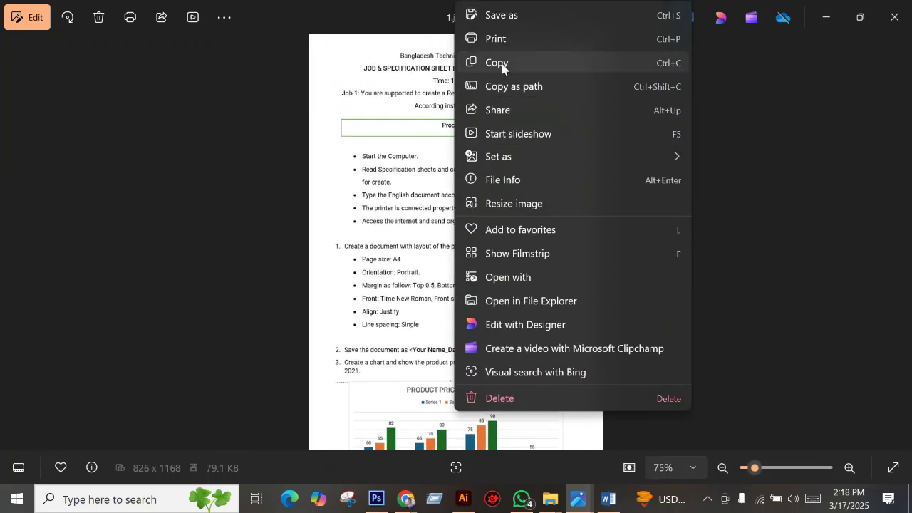
click(502, 64)
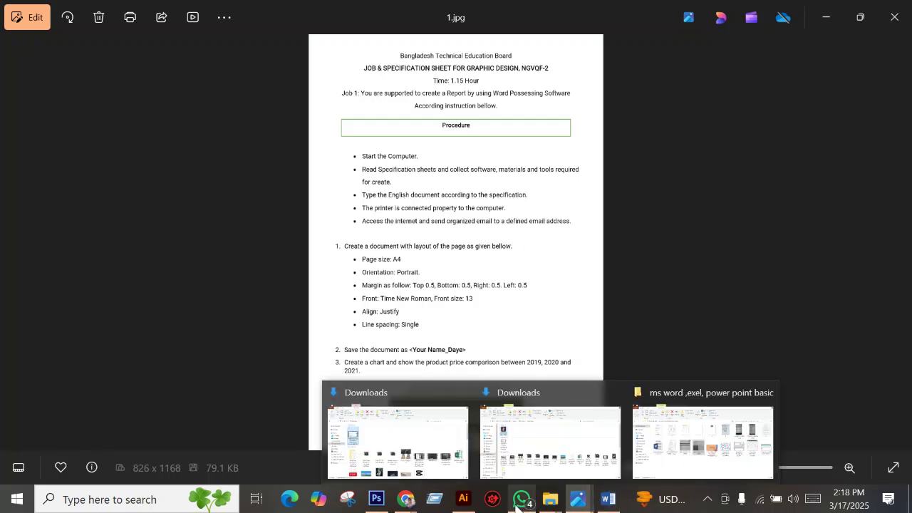
Browse the WhatsApp chat list, then return to the Word document with the price chart.
click(517, 504)
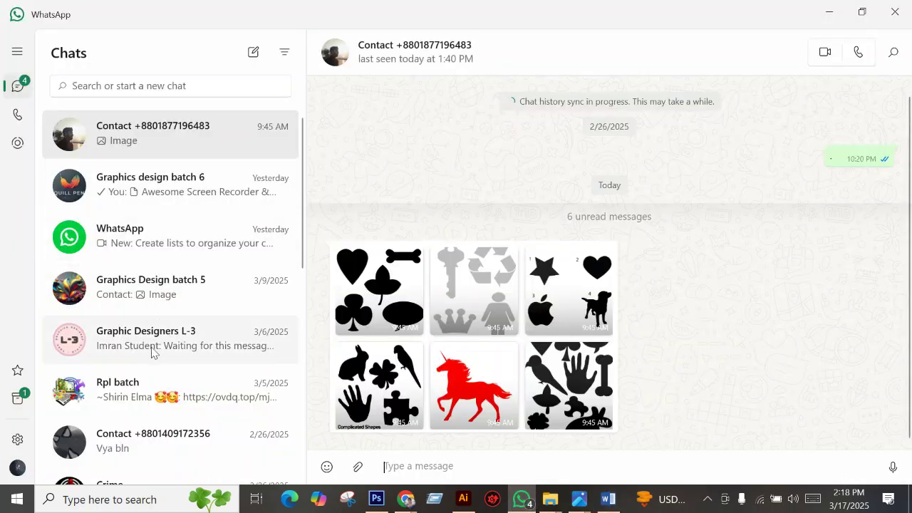
scroll(207, 336, down, 6)
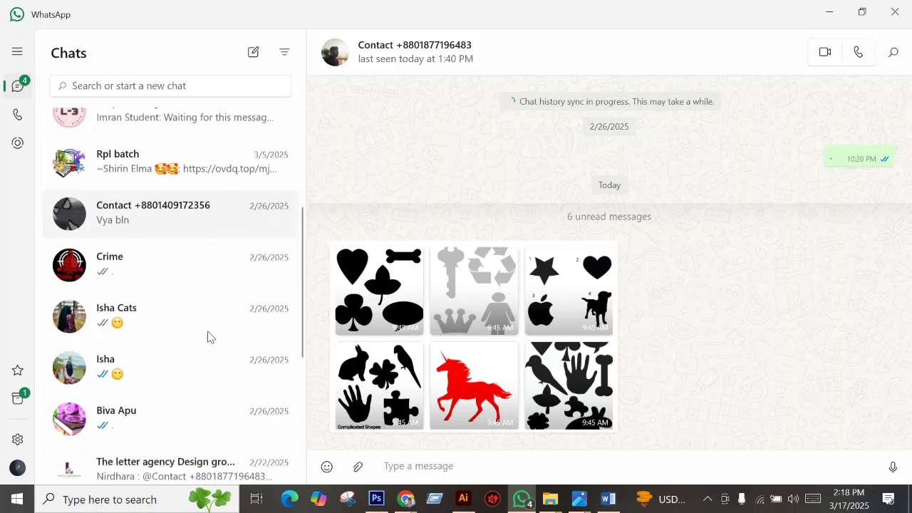
scroll(218, 330, down, 1)
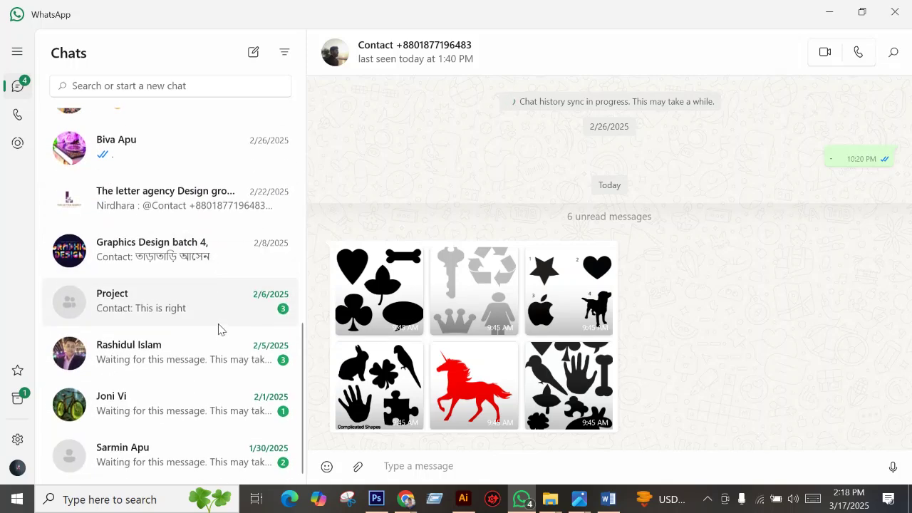
scroll(225, 306, up, 5)
scroll(230, 288, up, 4)
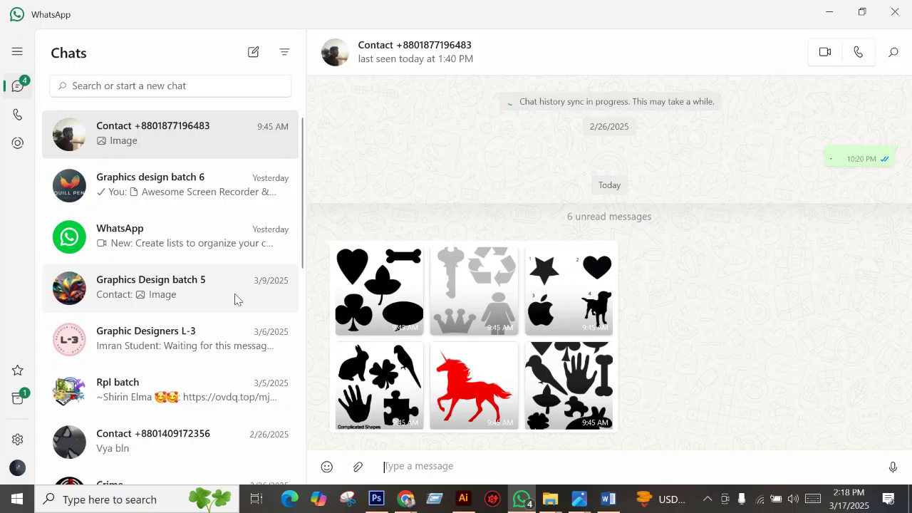
click(608, 499)
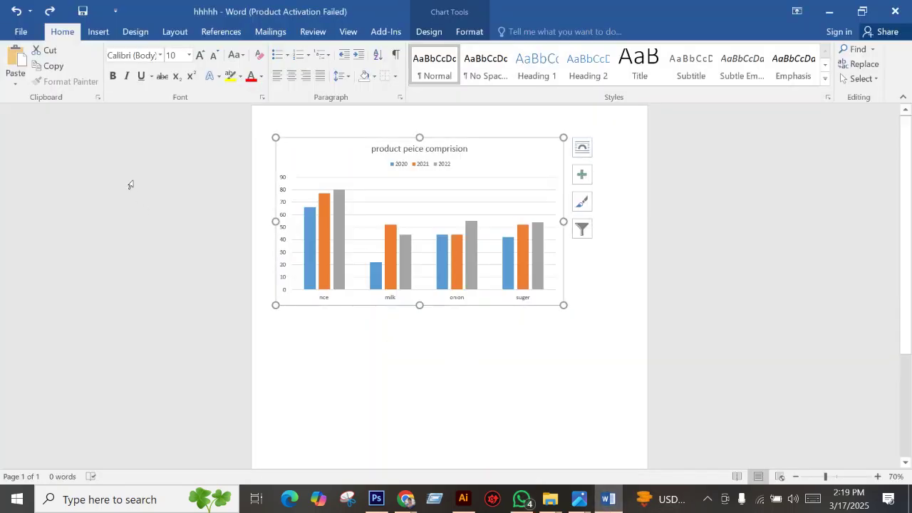
Confirm the chart legend stays at the top, then move to the empty line below the chart.
click(429, 35)
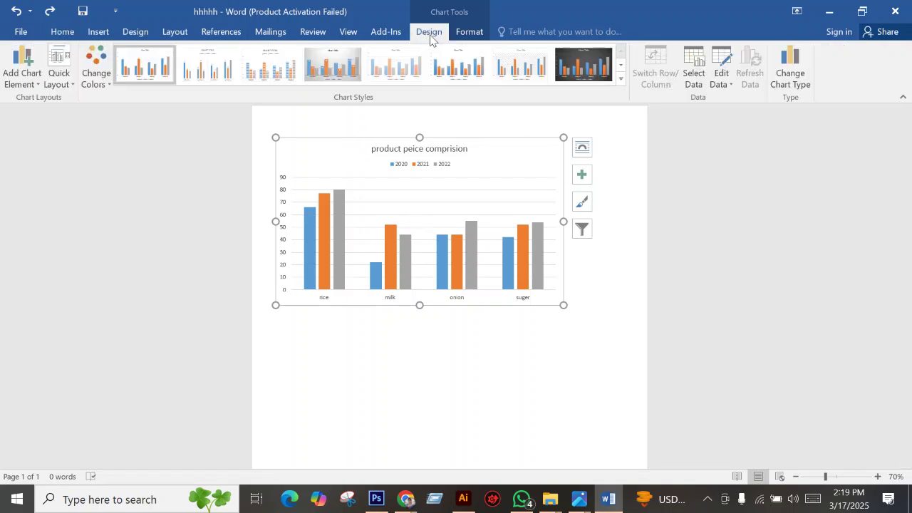
click(20, 85)
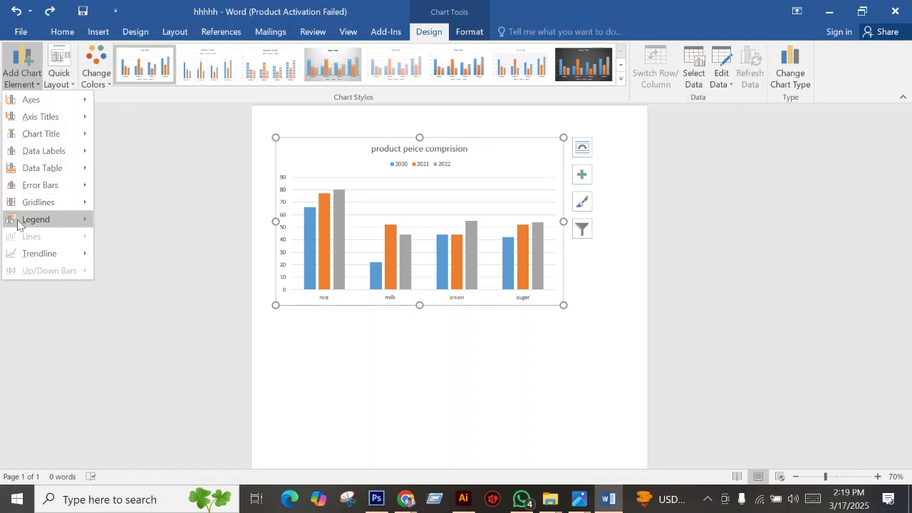
mouse_move(19, 224)
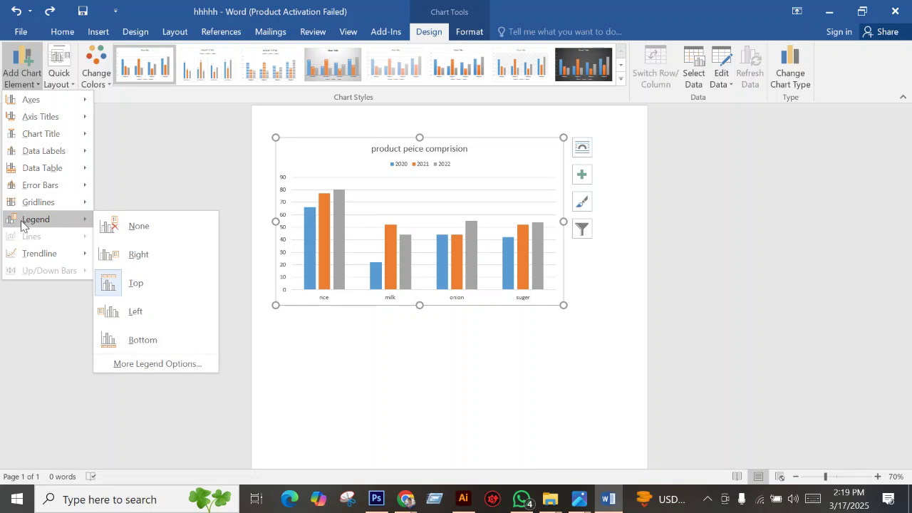
click(136, 284)
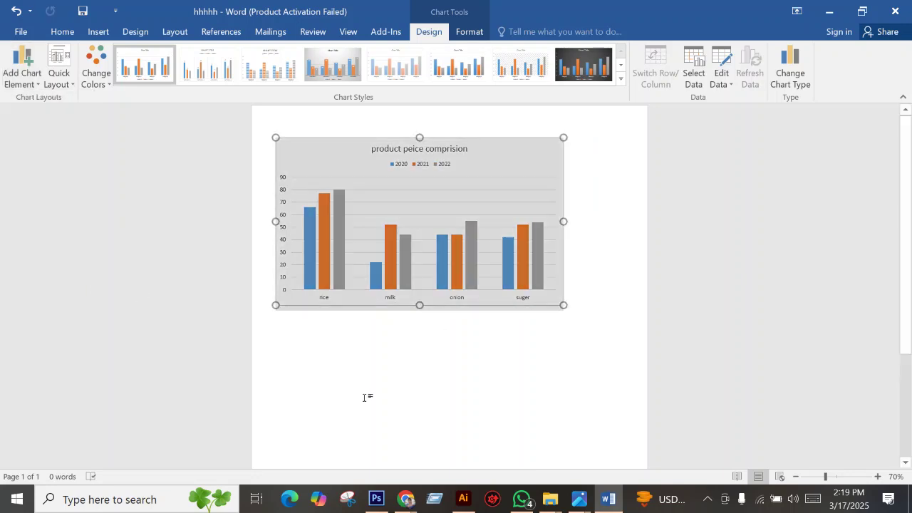
click(297, 352)
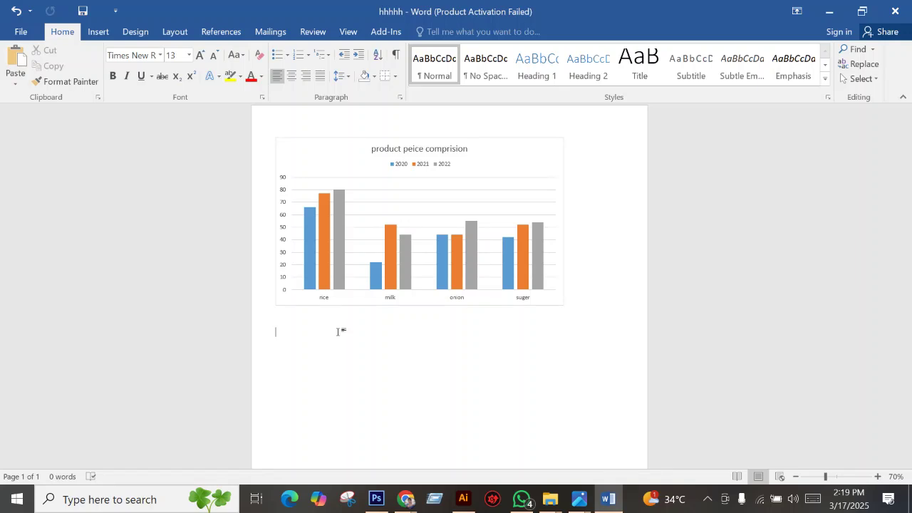
mouse_move(522, 499)
click(476, 467)
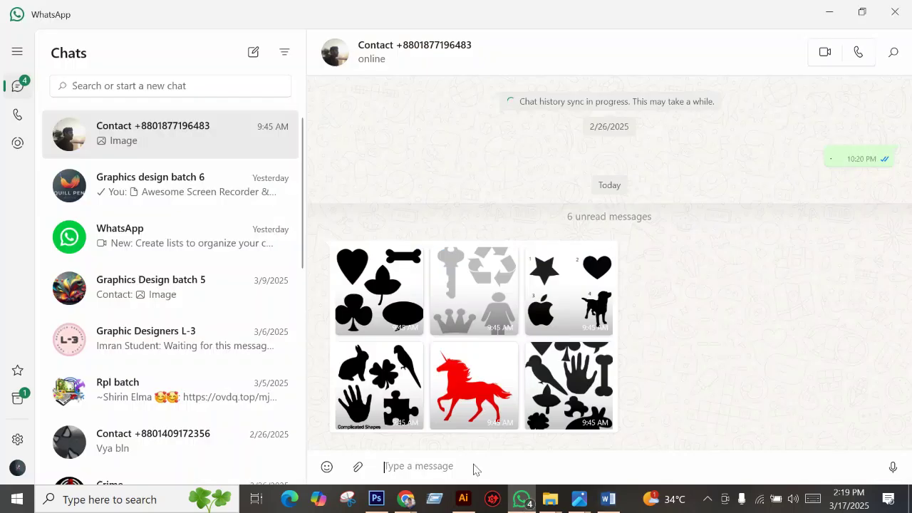
scroll(210, 204, down, 5)
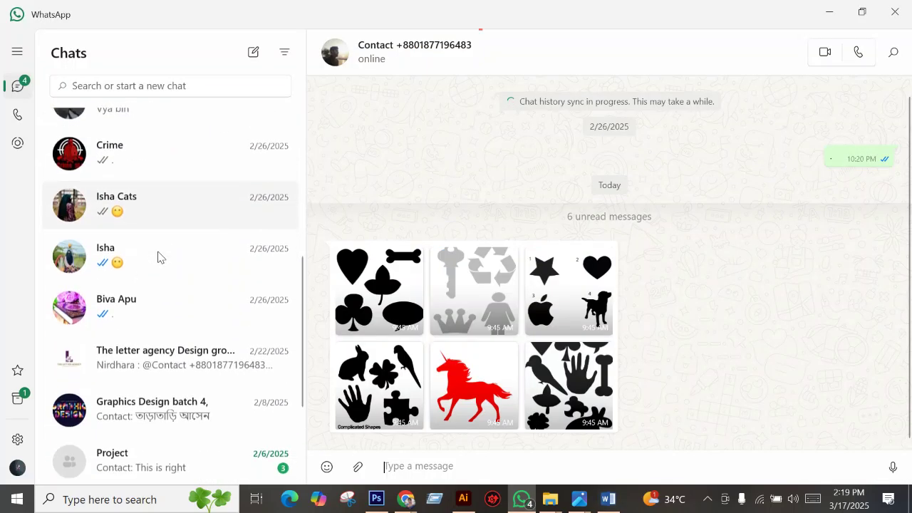
scroll(118, 207, up, 5)
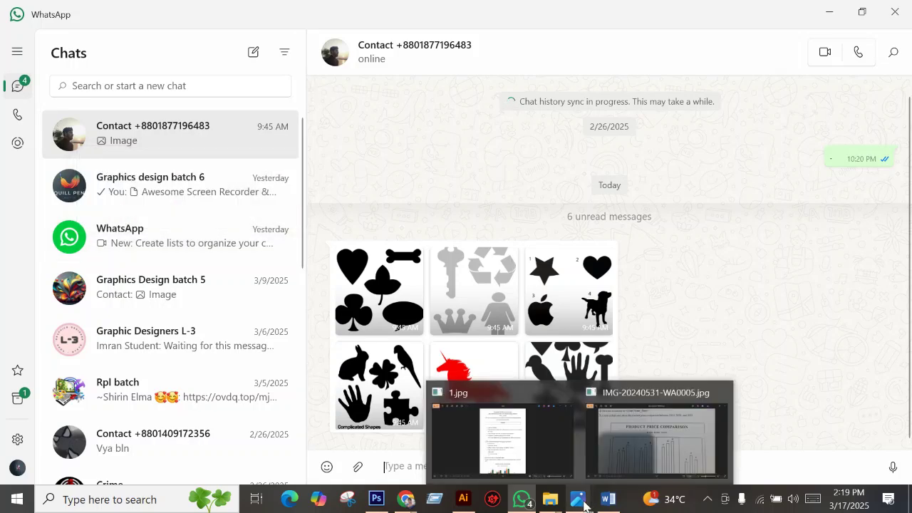
click(608, 499)
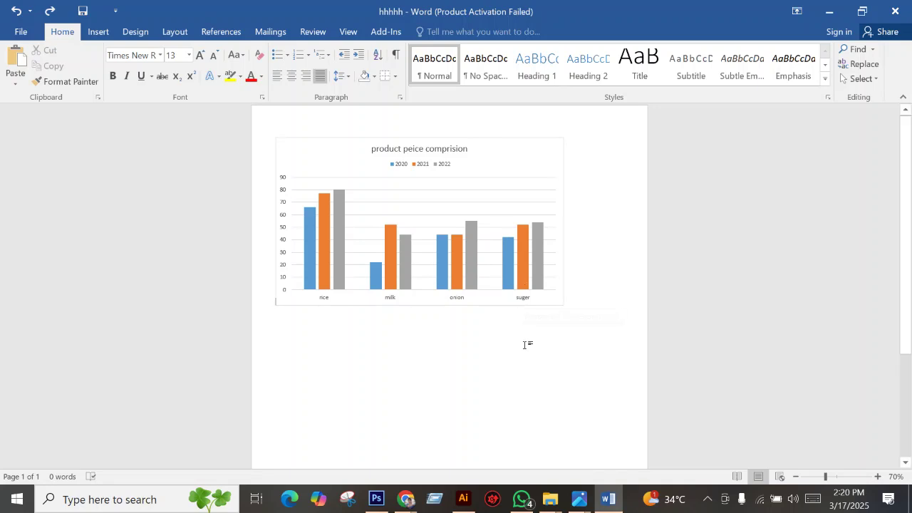
Copy the 1.jpg specification sheet image from Photos to the clipboard.
mouse_move(581, 499)
click(570, 416)
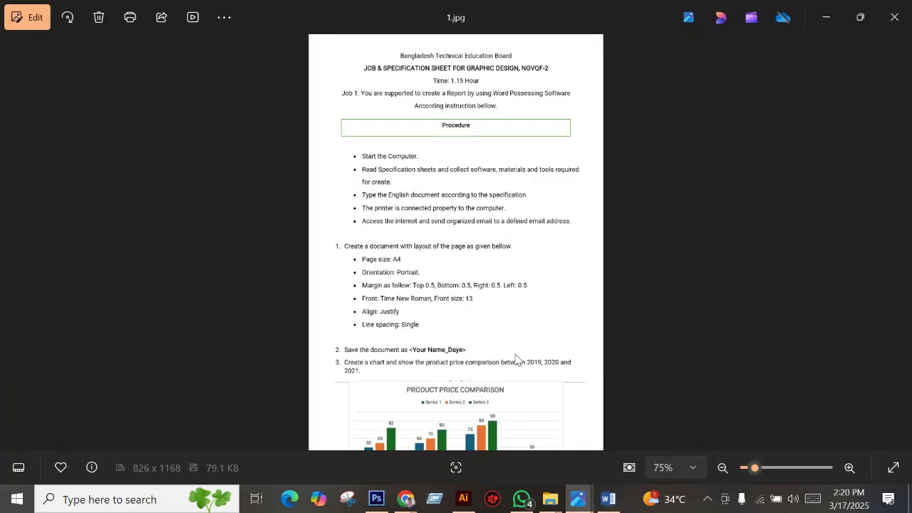
right_click(460, 150)
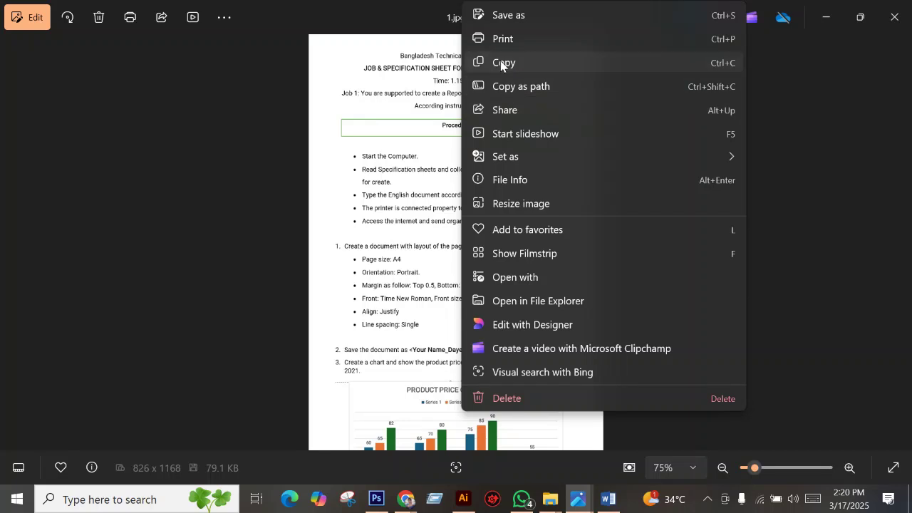
click(523, 63)
Open the Graphics design batch 7 group chat in WhatsApp.
mouse_move(406, 500)
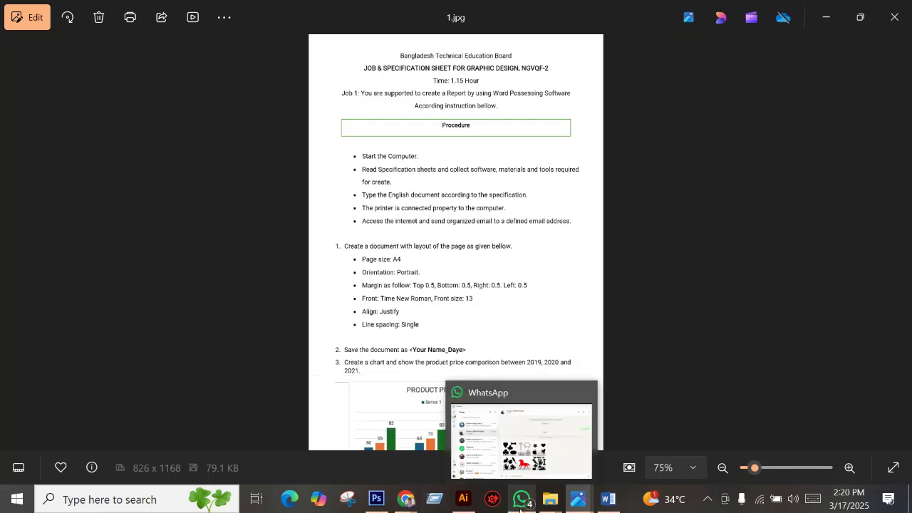
click(521, 500)
click(179, 146)
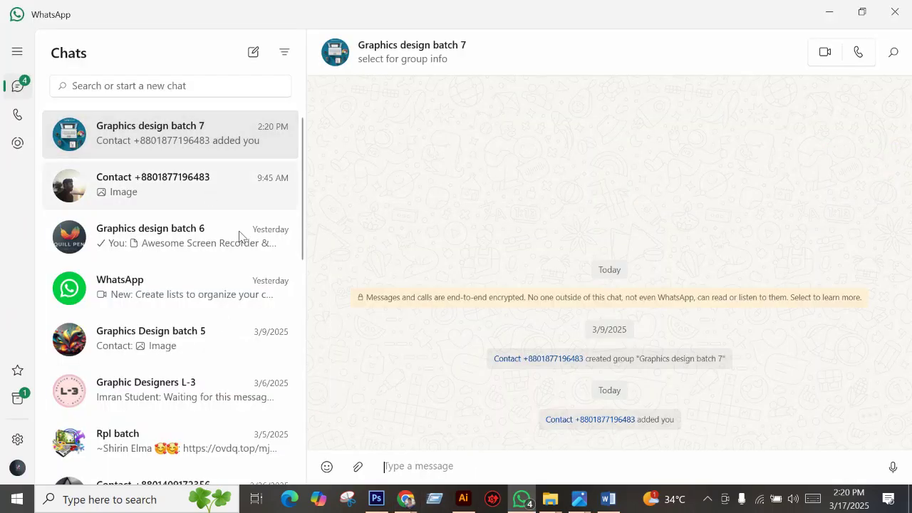
Paste and send the copied 1.jpg sheet image to the group, then view it full size.
right_click(453, 375)
click(433, 464)
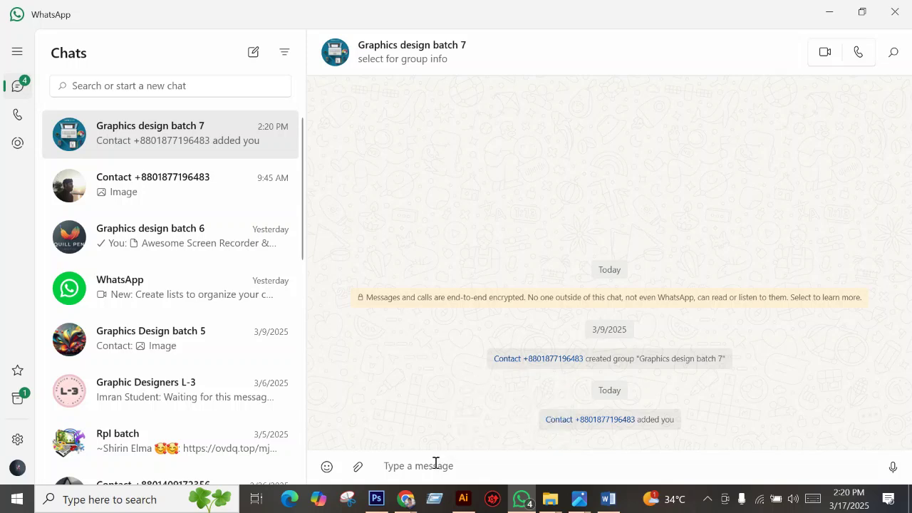
right_click(434, 464)
click(402, 415)
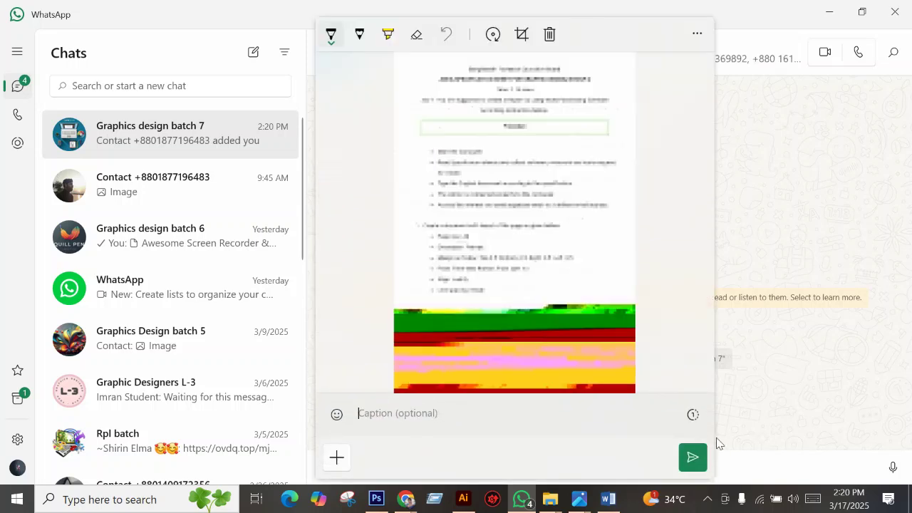
click(693, 457)
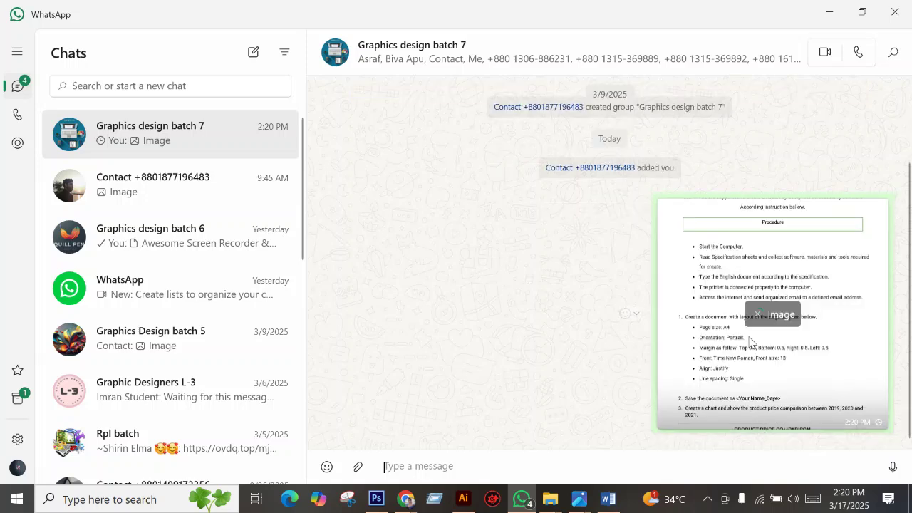
click(736, 302)
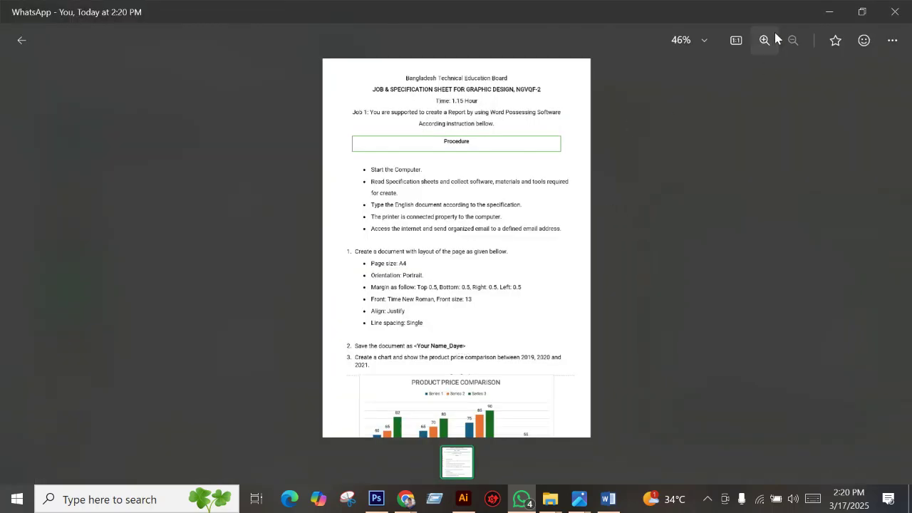
click(828, 11)
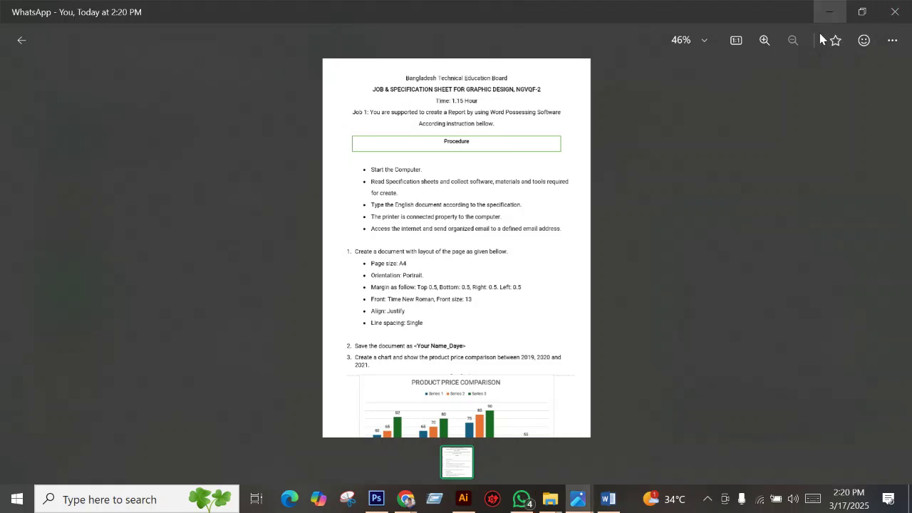
click(598, 503)
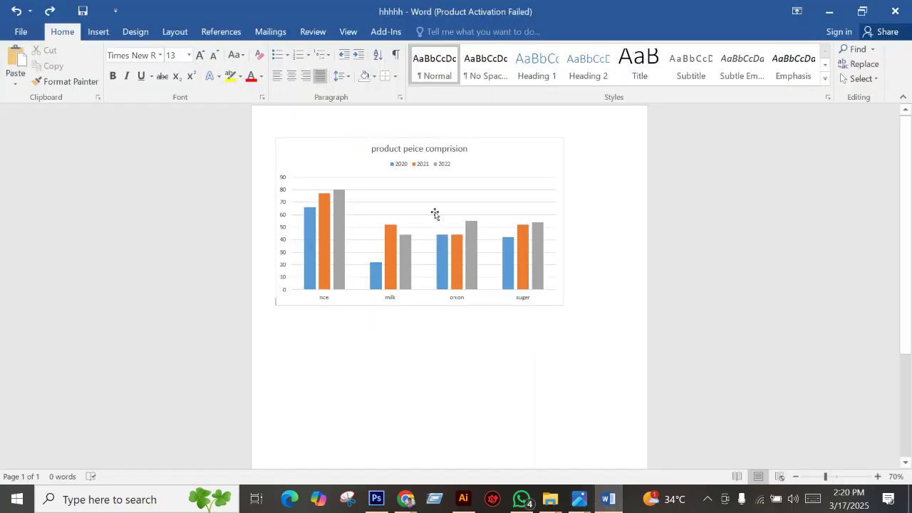
click(365, 142)
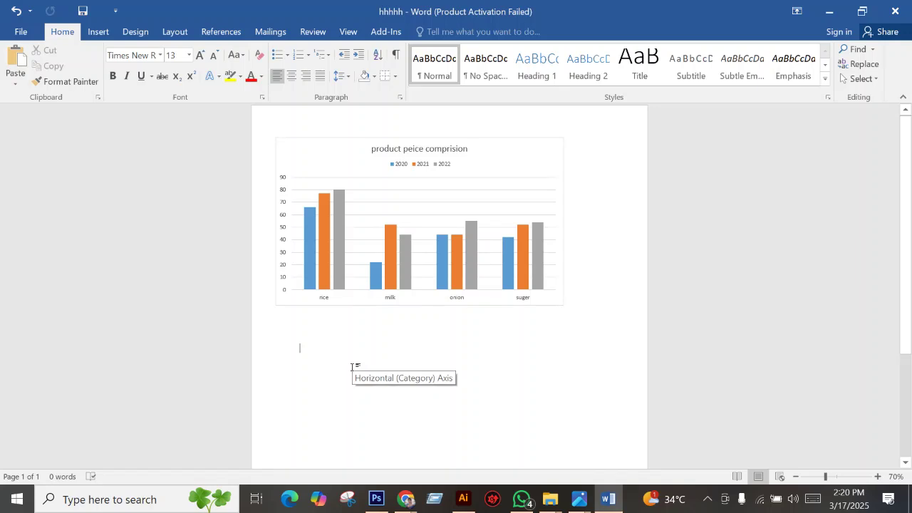
text(@)
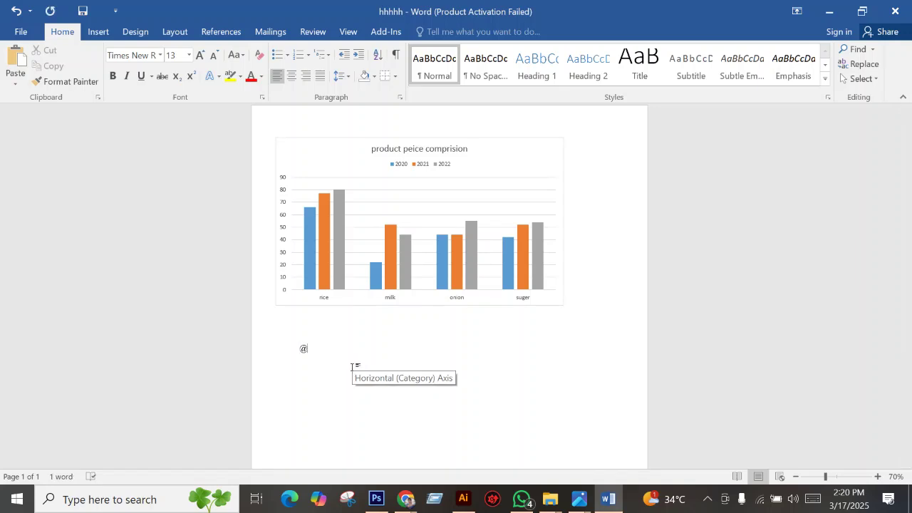
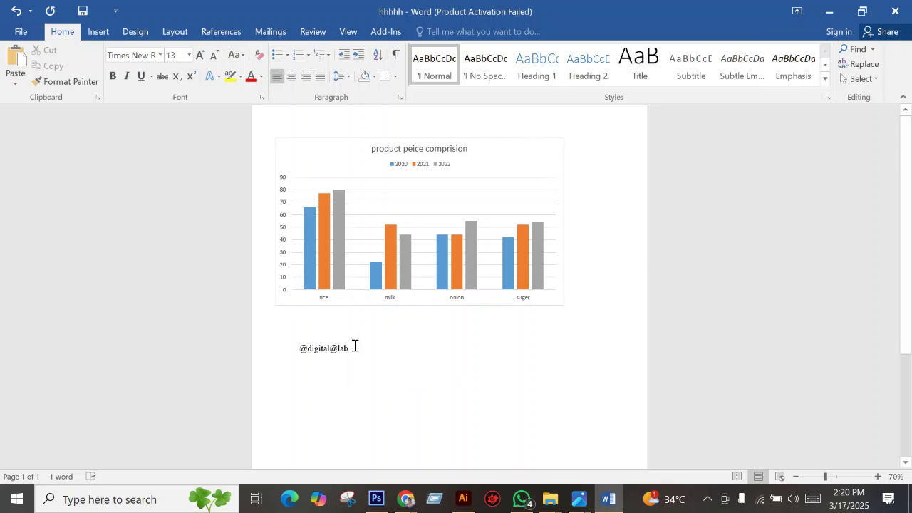
drag(350, 349, 245, 346)
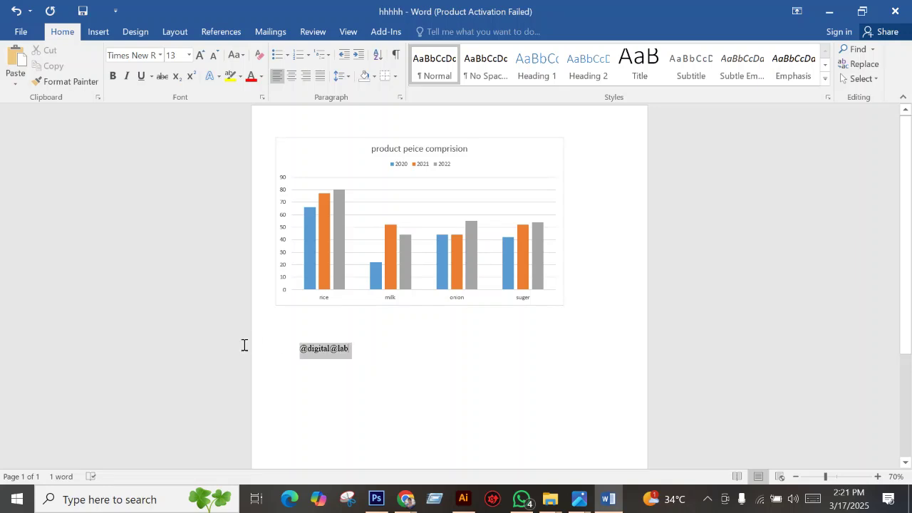
click(189, 55)
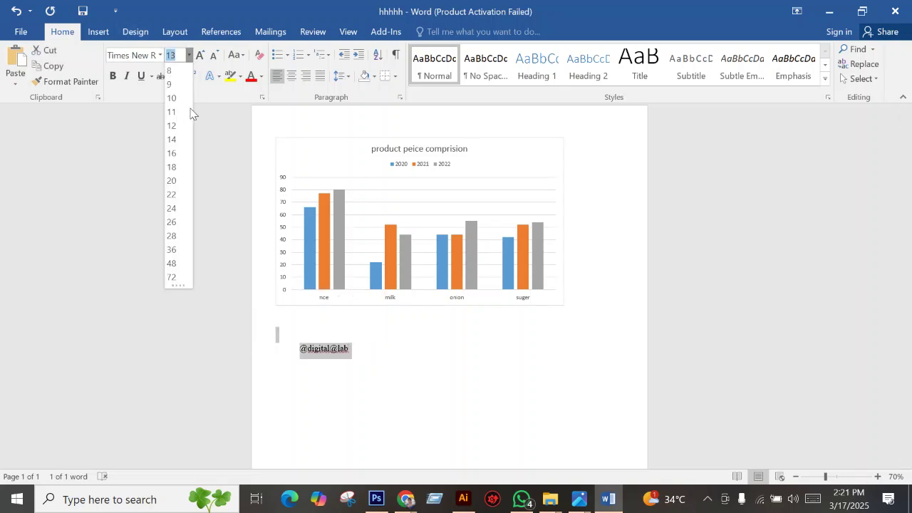
click(172, 249)
click(456, 385)
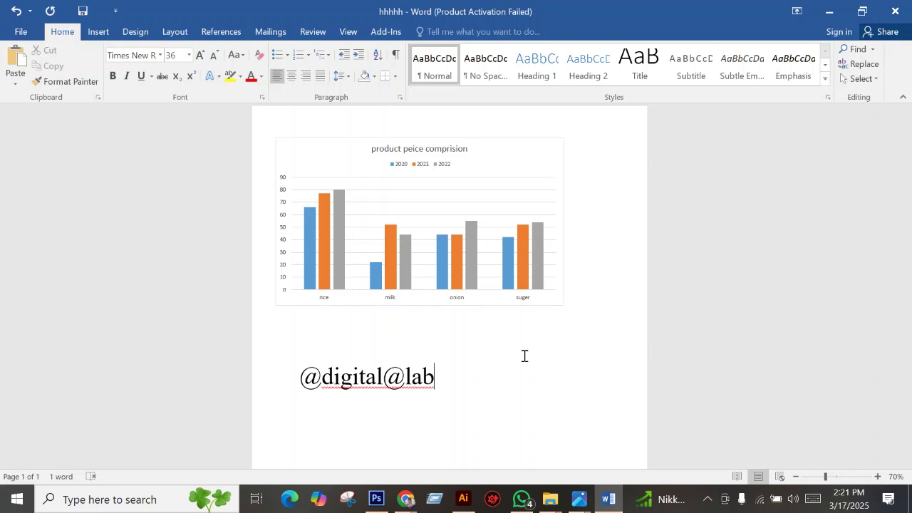
Apply a text-wrapping layout to the chart and shift it slightly to the right.
click(276, 139)
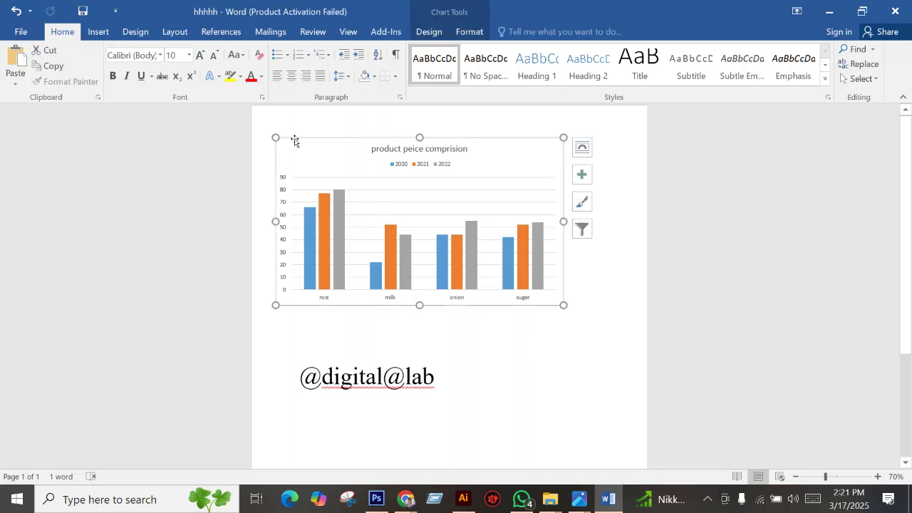
click(584, 144)
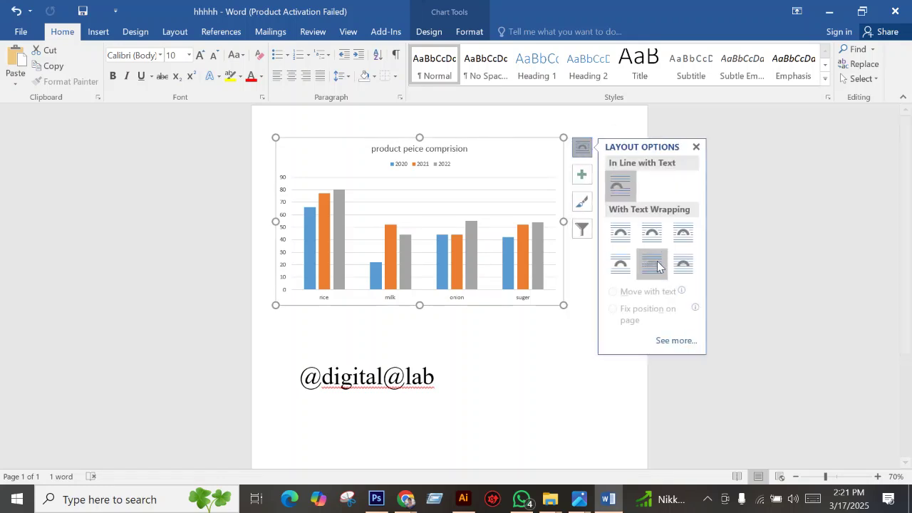
drag(357, 137, 391, 140)
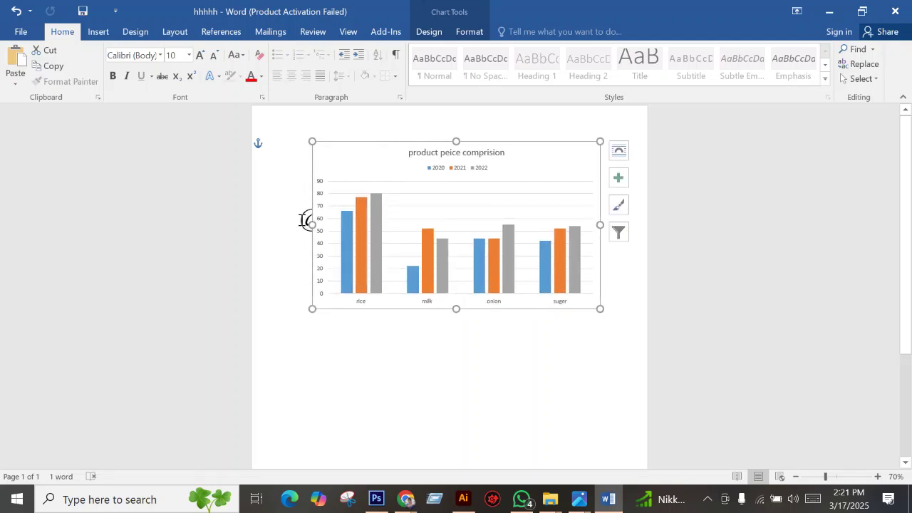
drag(302, 220, 566, 214)
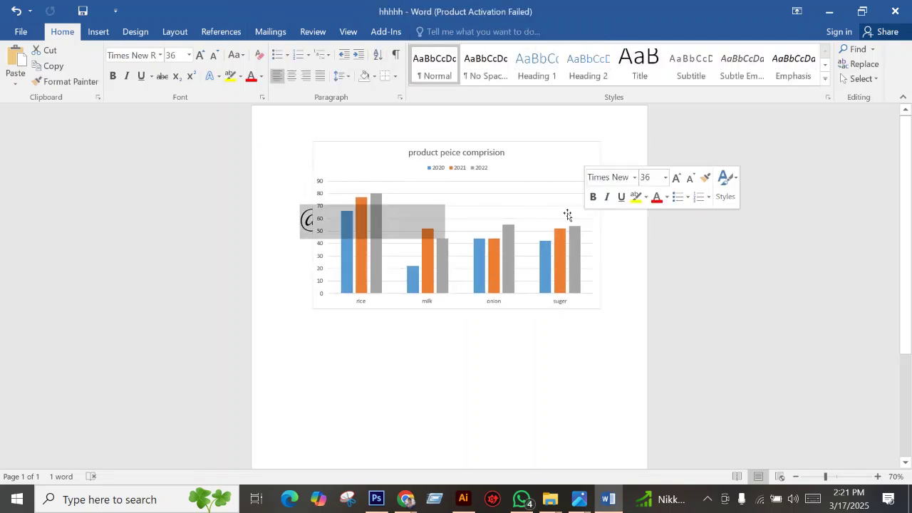
click(298, 223)
key(Return)
key(Return)
key(Return)
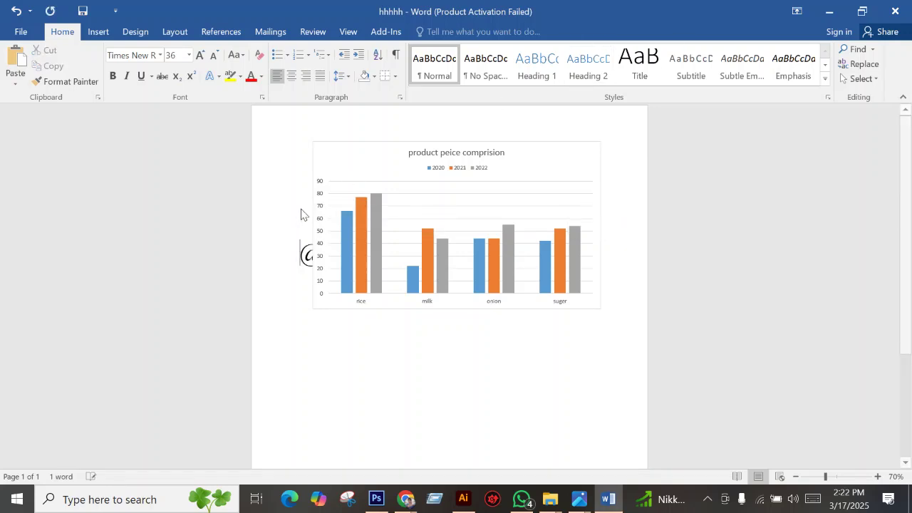
click(377, 146)
click(505, 387)
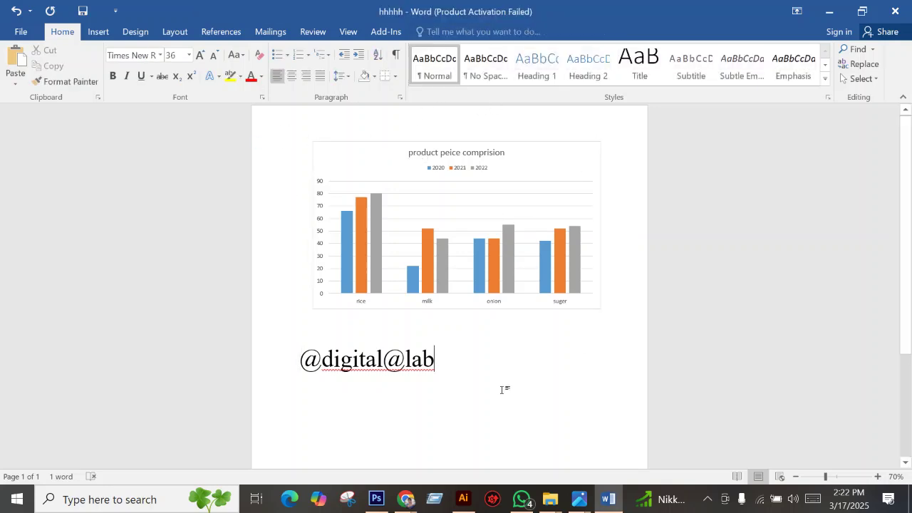
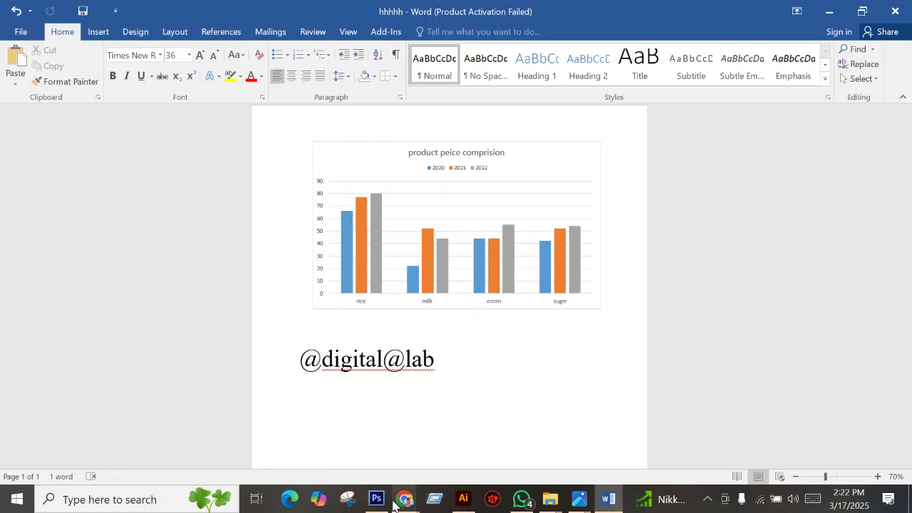
Check the screen recording controls on the browser's recordings page.
mouse_move(397, 502)
click(381, 454)
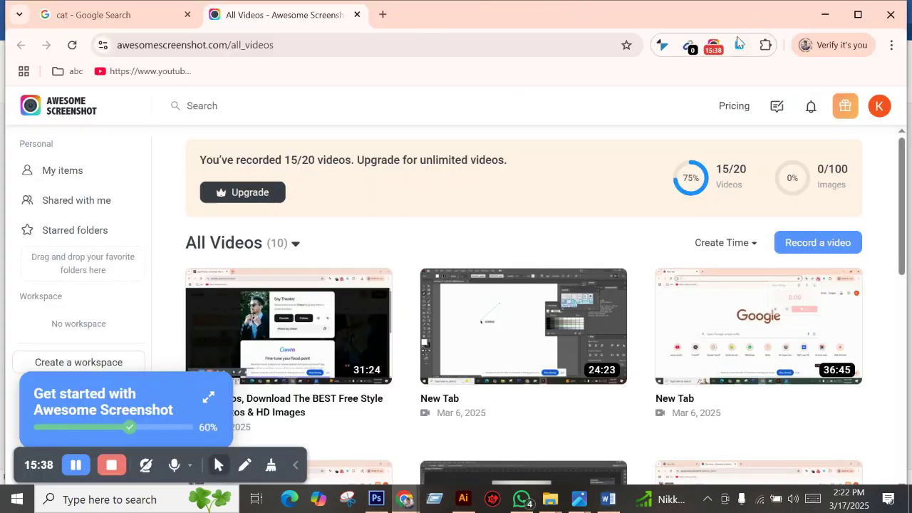
click(714, 45)
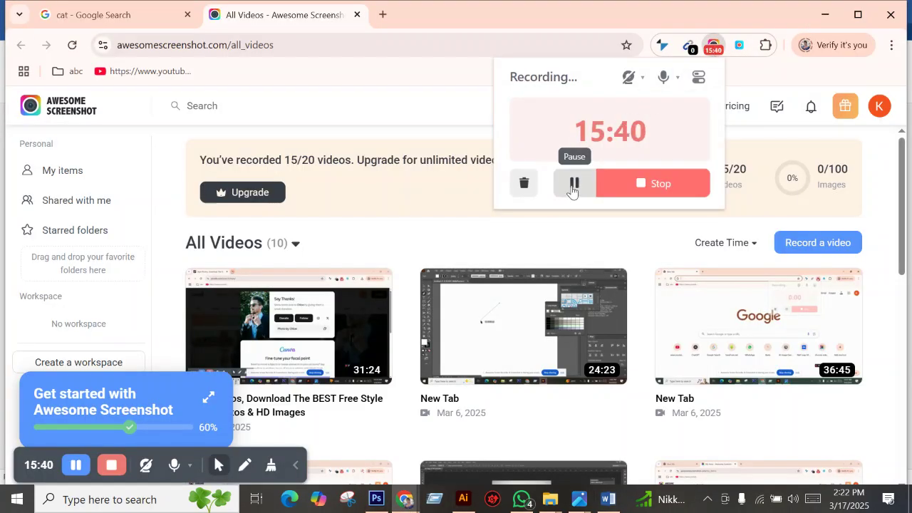
Set the empty line below the price chart to 22-point font size.
mouse_move(596, 503)
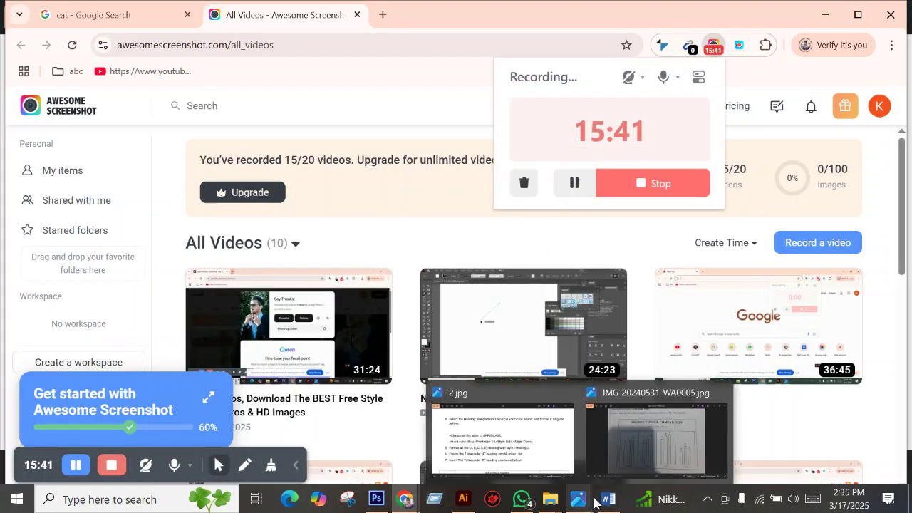
click(608, 499)
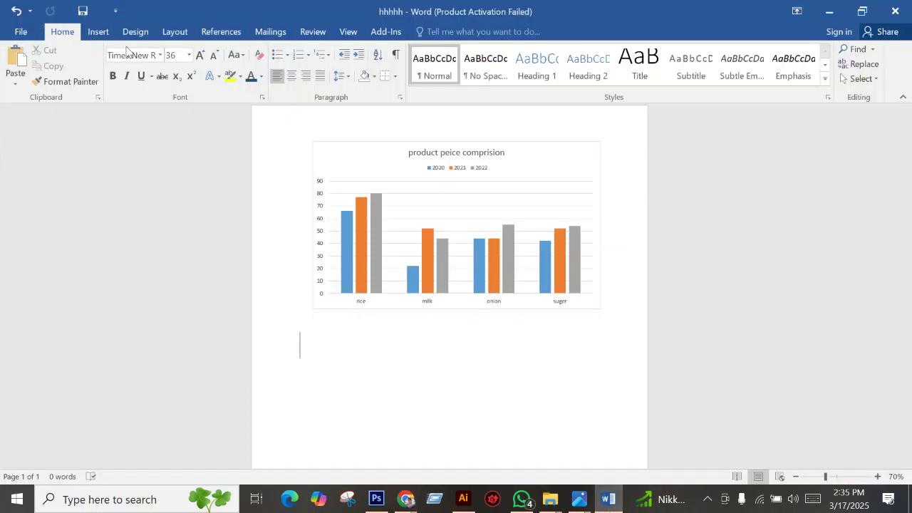
click(188, 56)
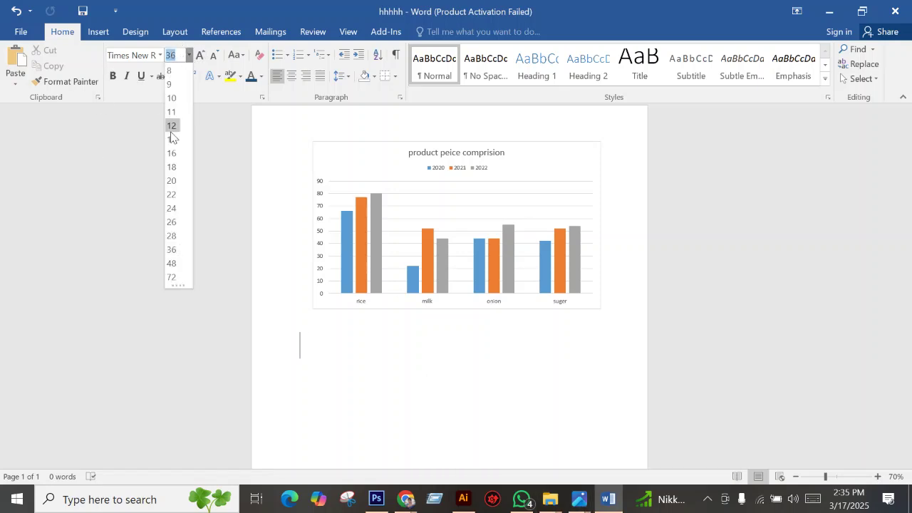
click(171, 194)
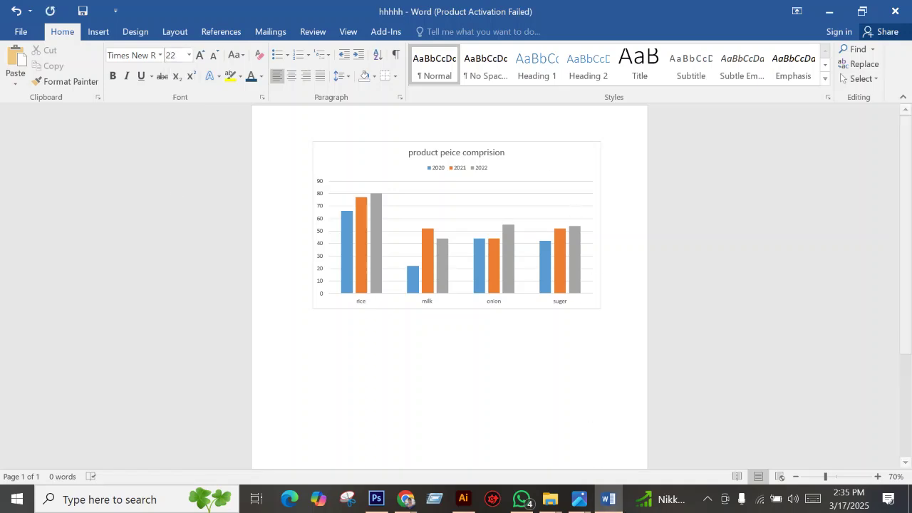
View task image 2.jpg, panning to the heading instructions and example table.
mouse_move(578, 499)
click(513, 438)
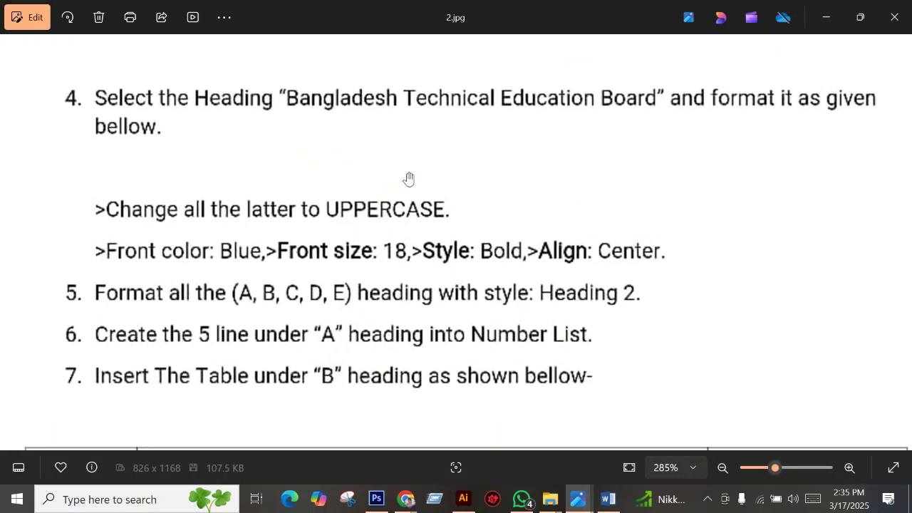
scroll(408, 178, down, 2)
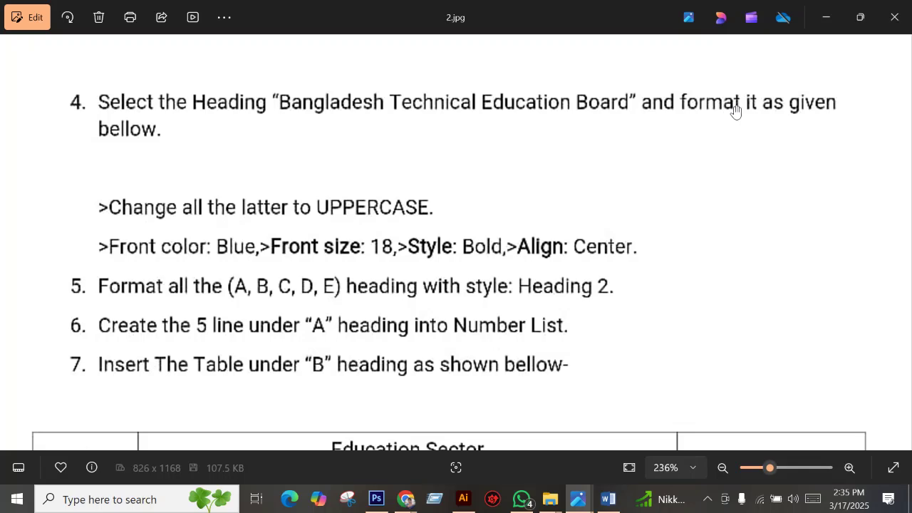
drag(183, 238, 182, 184)
drag(153, 220, 151, 198)
drag(246, 147, 247, 140)
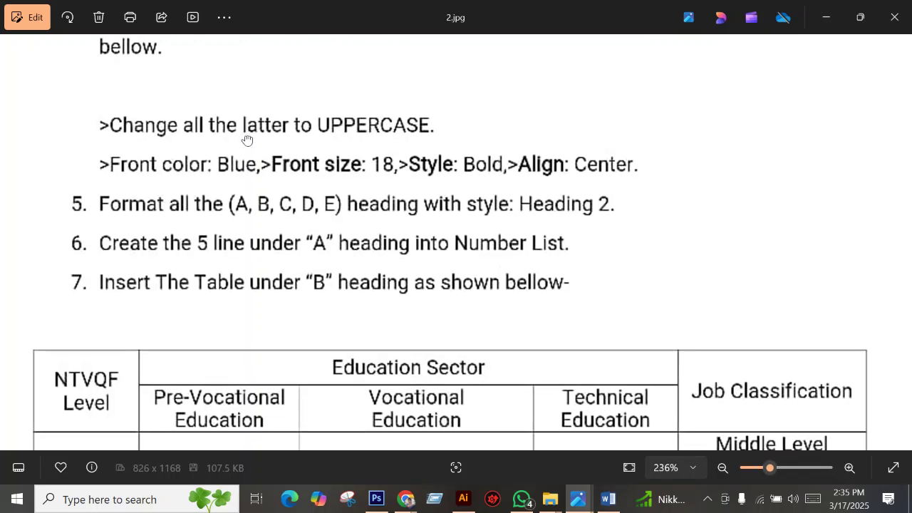
scroll(242, 139, up, 1)
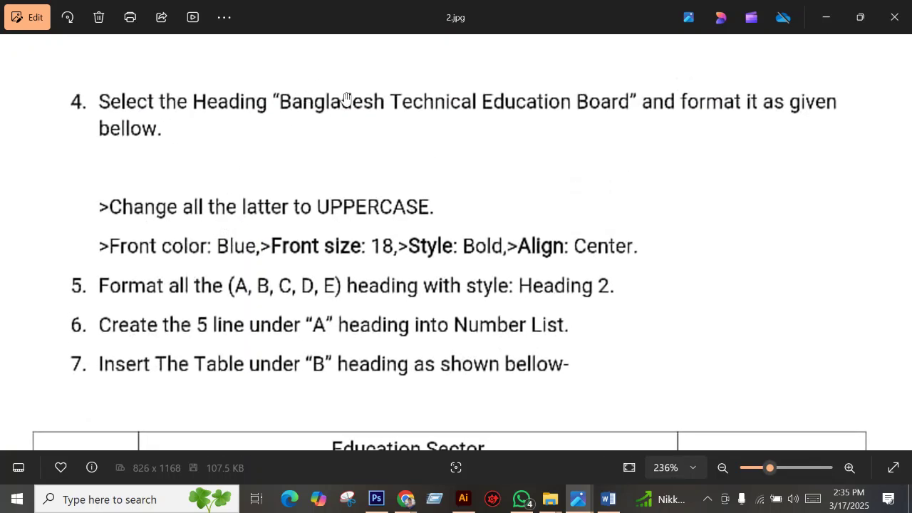
click(617, 501)
Type 'Bangladesh Technical Education Board' below the chart, correcting 'Tachnical' to 'Technical'.
text(B)
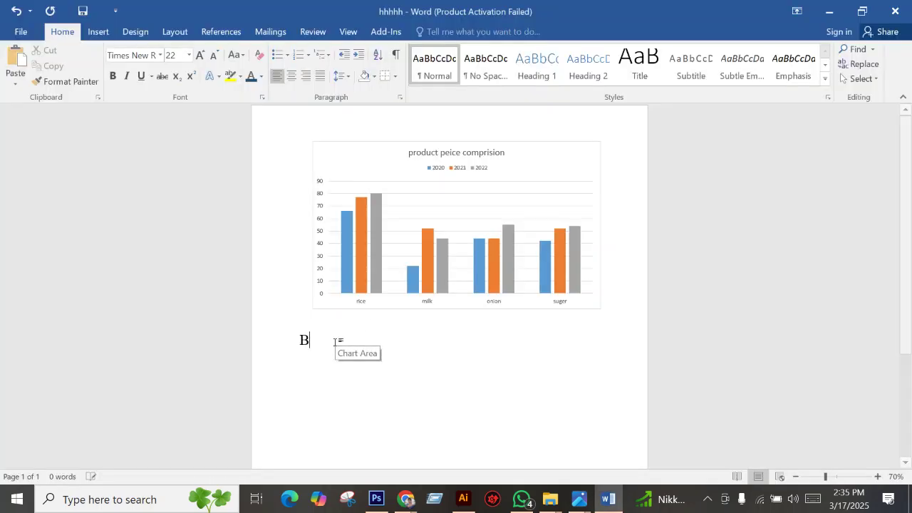
text(anglad)
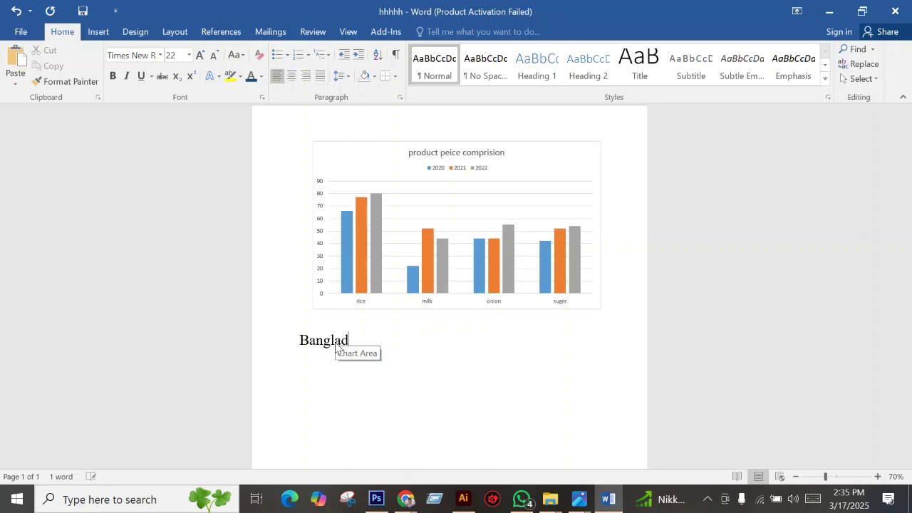
text(esh Tachnical Ed)
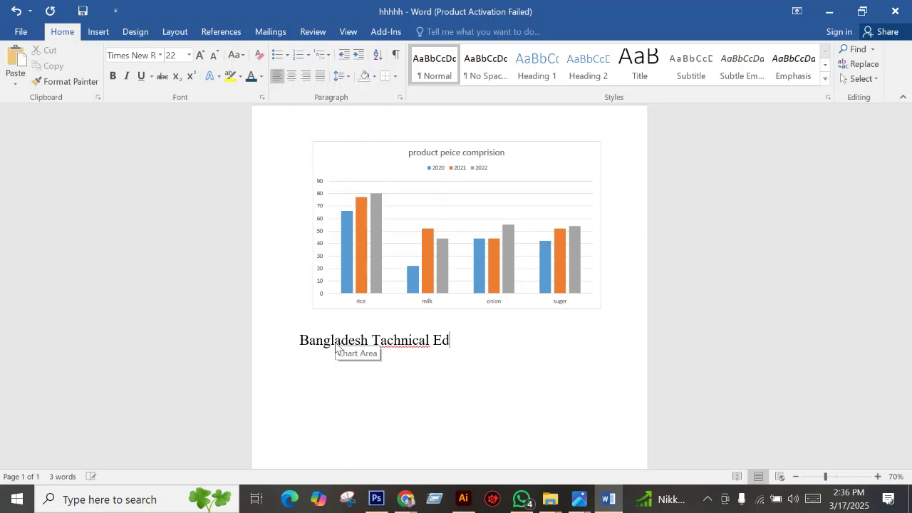
text(ucation Board)
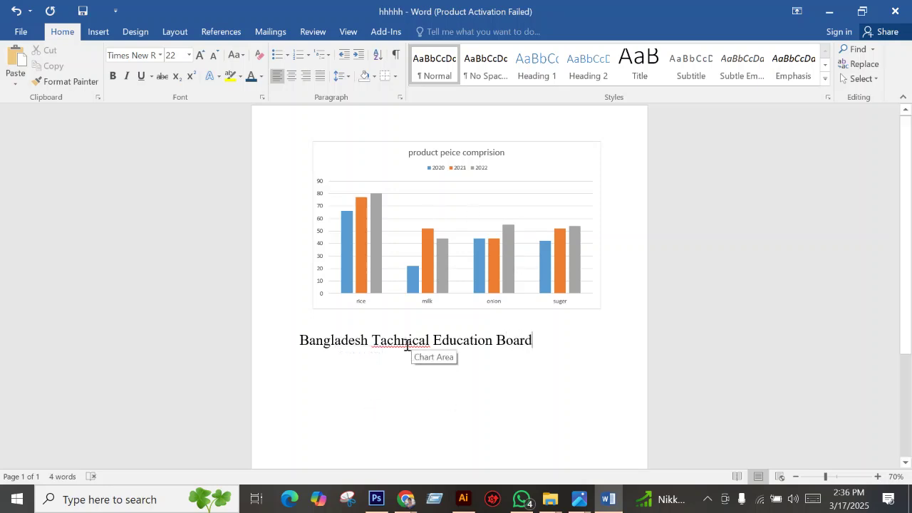
right_click(407, 345)
click(459, 357)
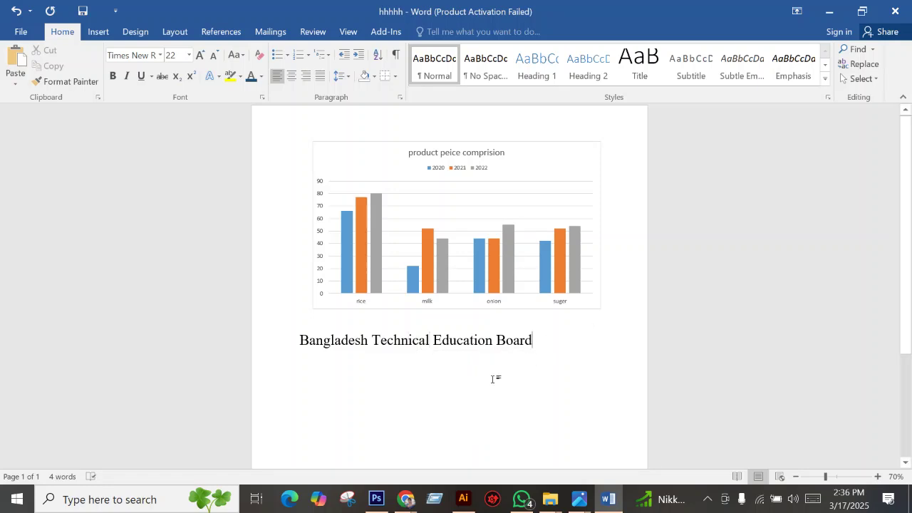
Recheck task image 2.jpg, then select the whole 'Bangladesh Technical Education Board' line.
click(578, 499)
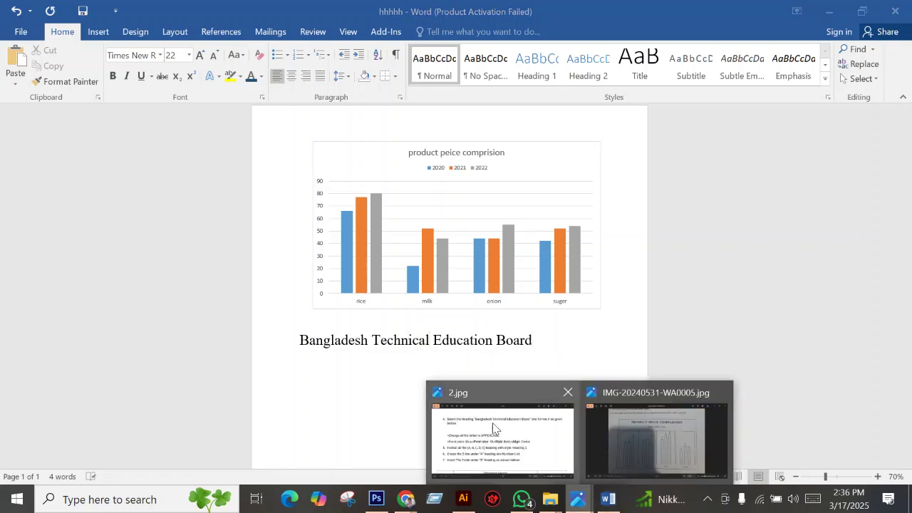
click(492, 422)
scroll(475, 153, down, 2)
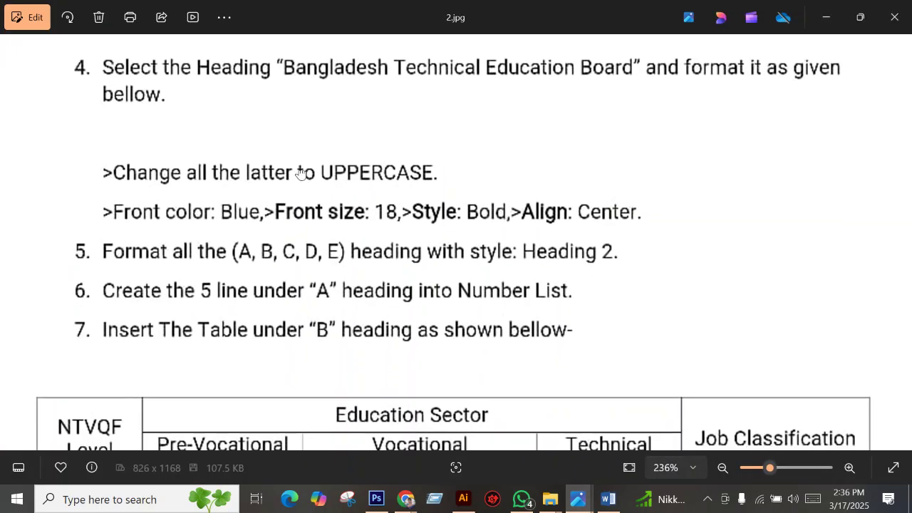
click(621, 505)
drag(299, 339, 531, 341)
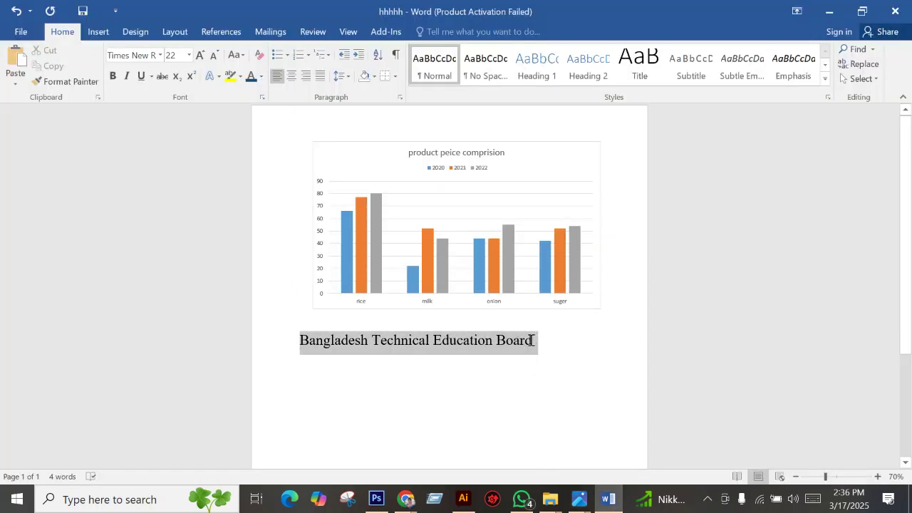
Change the heading to all uppercase and set it to 18 point.
click(235, 55)
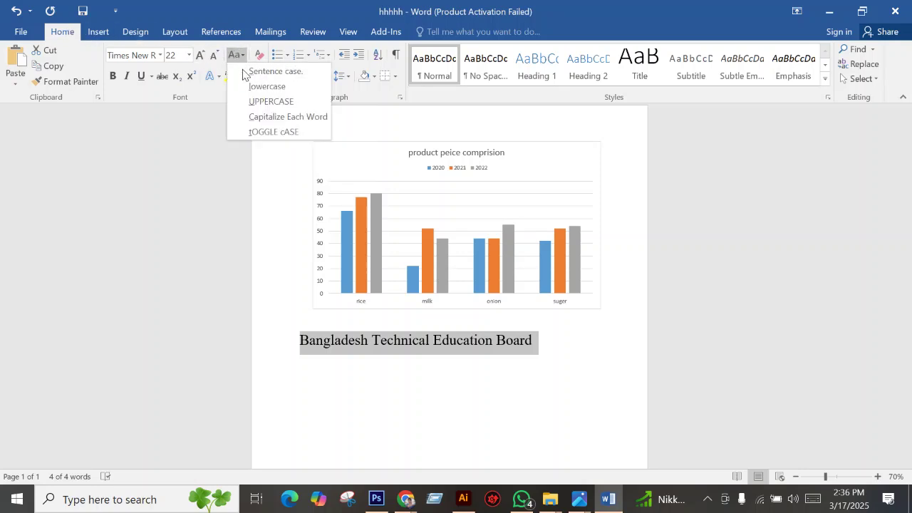
click(260, 101)
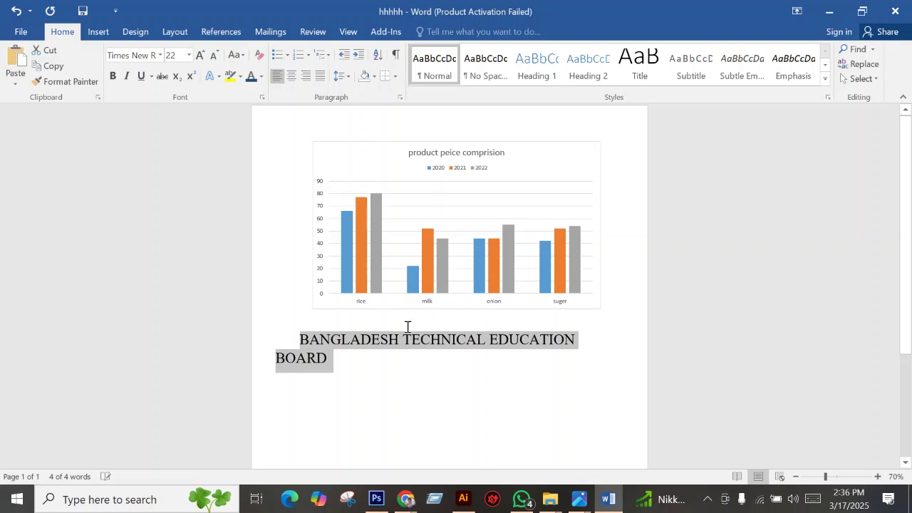
mouse_move(586, 503)
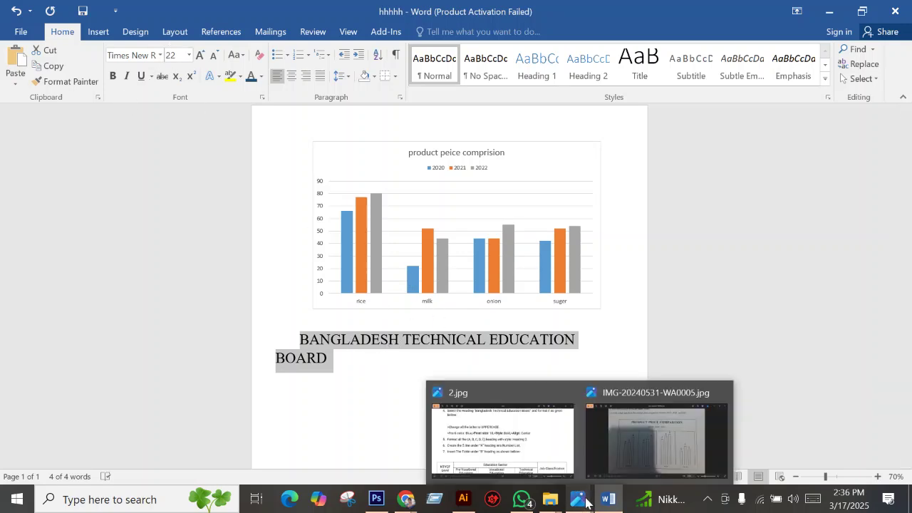
click(499, 431)
scroll(274, 153, down, 1)
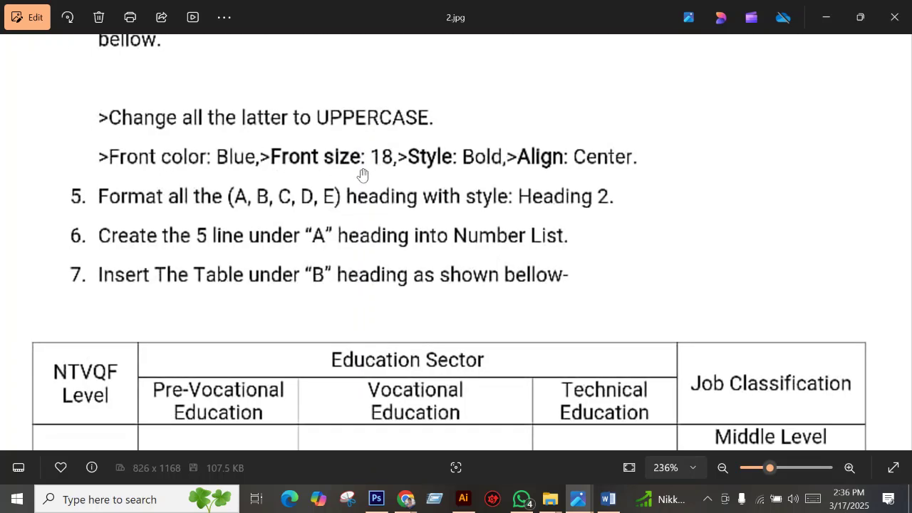
click(608, 499)
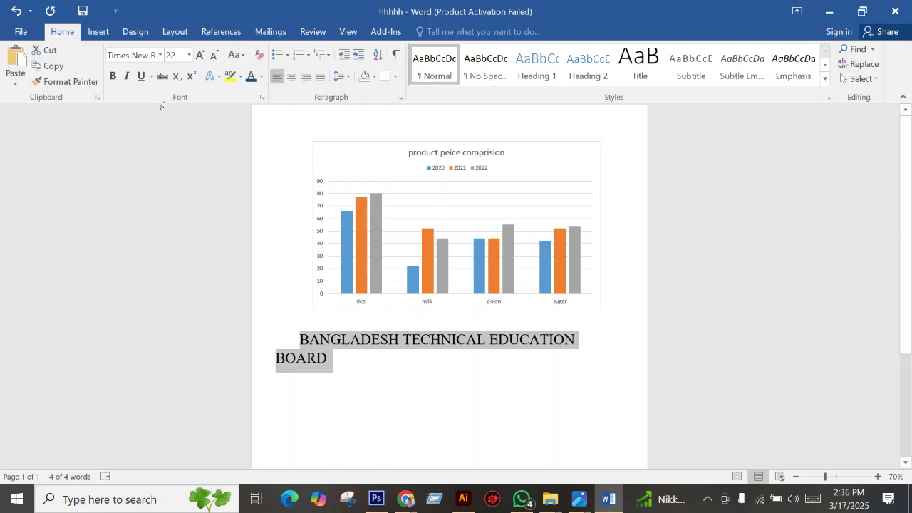
click(189, 57)
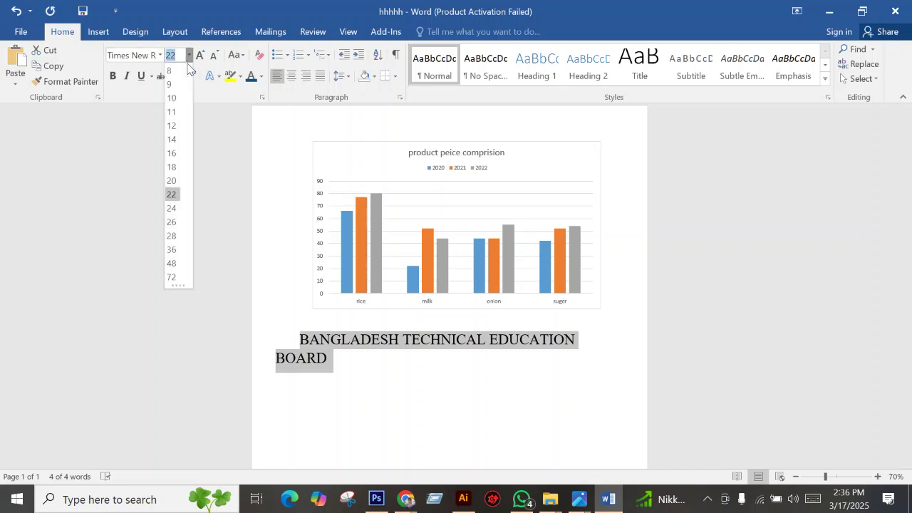
click(173, 168)
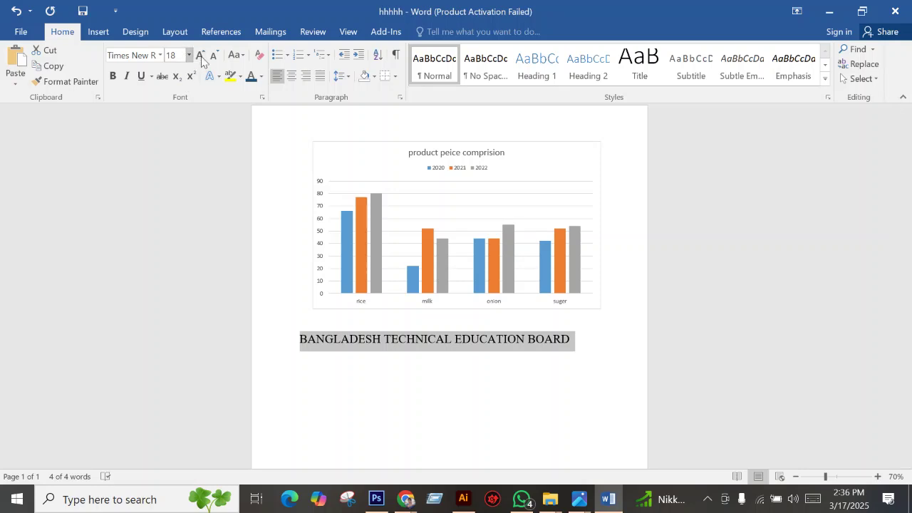
Make the heading blue and bold, and centre it on the page.
click(261, 77)
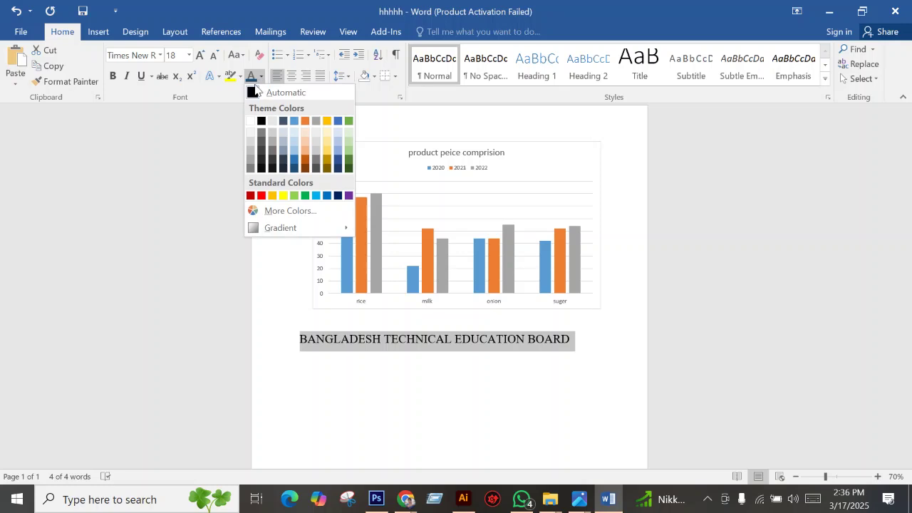
click(292, 161)
key(ctrl+z)
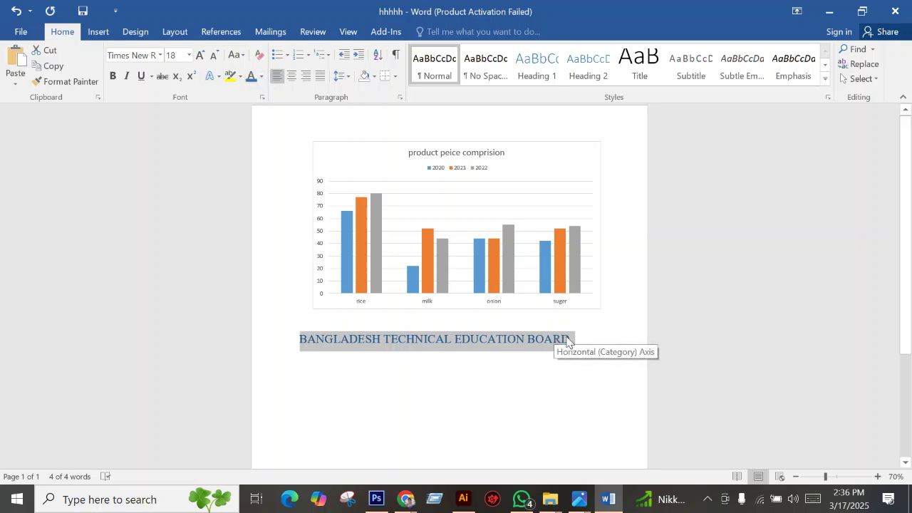
mouse_move(587, 503)
click(499, 436)
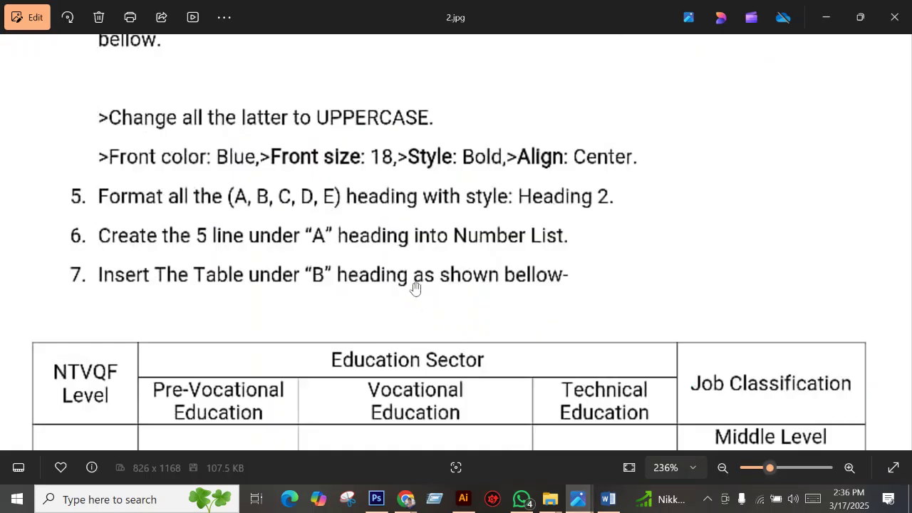
scroll(394, 132, down, 1)
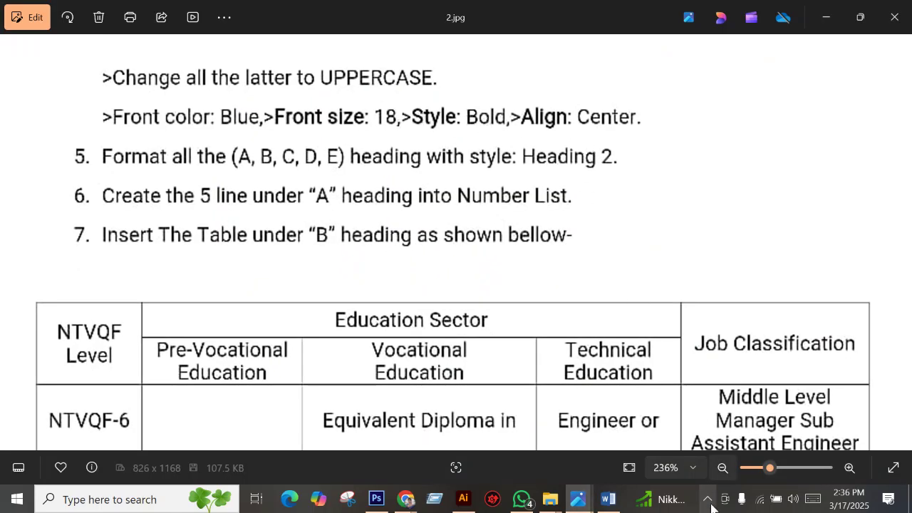
click(607, 499)
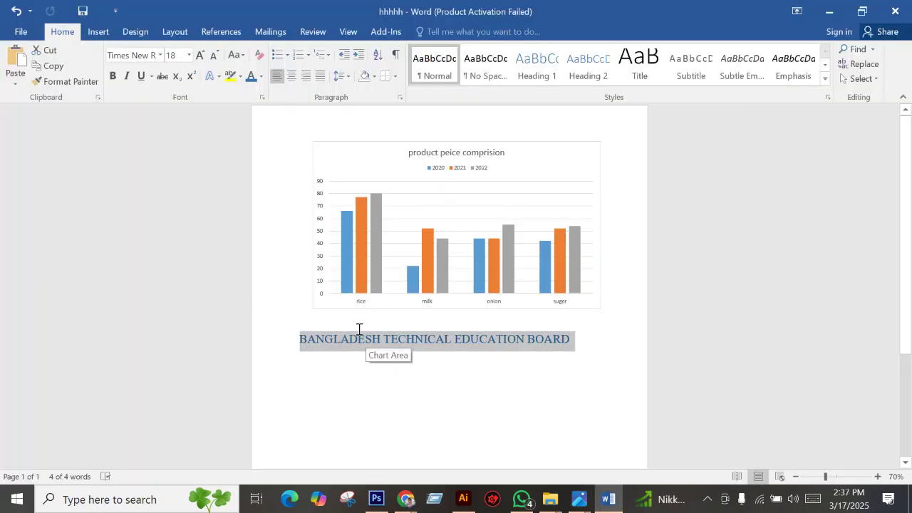
click(116, 81)
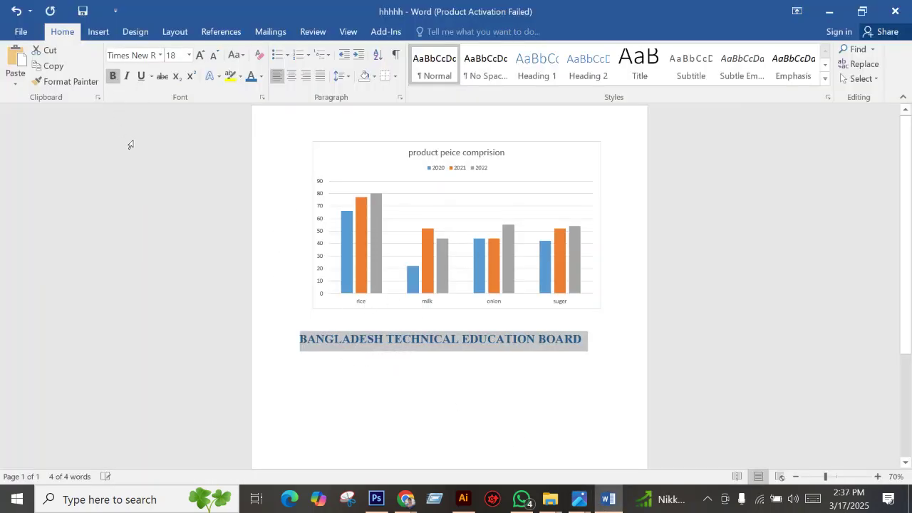
click(293, 76)
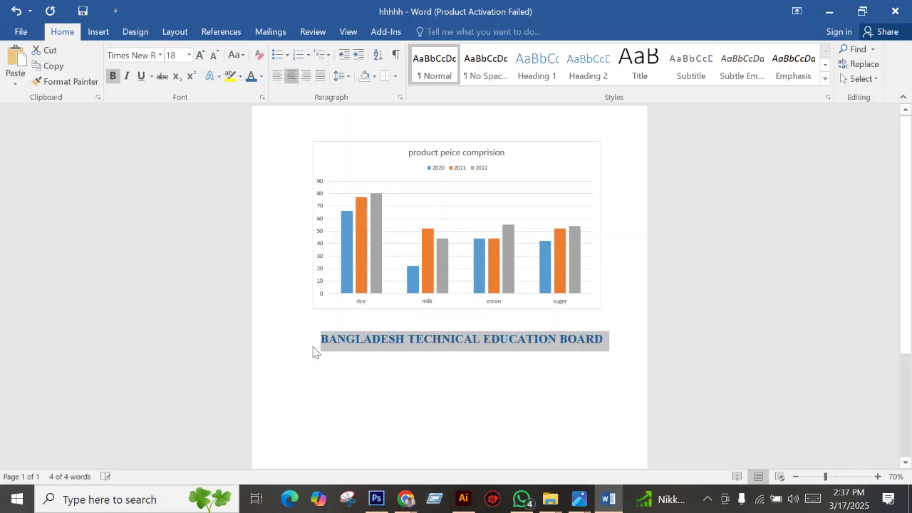
click(550, 347)
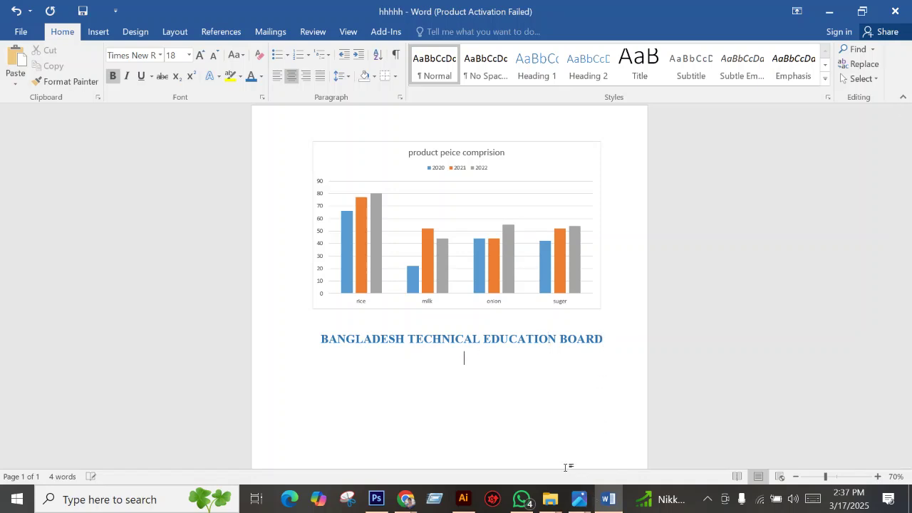
Review item 4's heading-format instructions in task image 2.jpg, then return to Word.
mouse_move(579, 499)
click(498, 443)
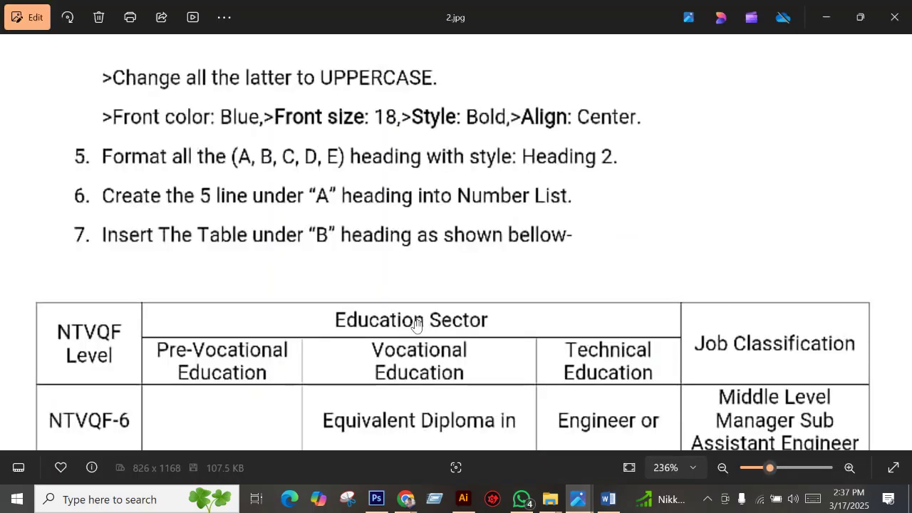
scroll(416, 327, down, 1)
drag(291, 167, 315, 213)
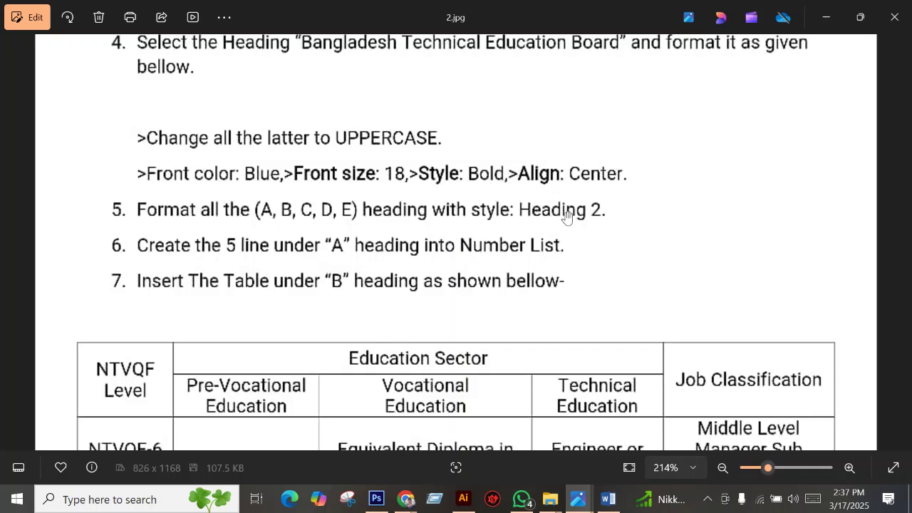
click(608, 499)
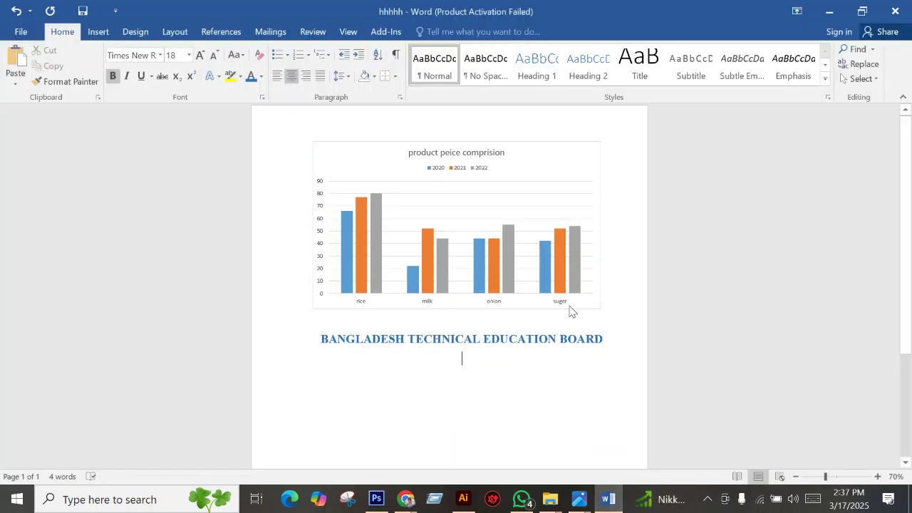
Apply Heading 2 from the Styles gallery to BANGLADESH TECHNICAL EDUCATION BOARD.
drag(346, 338, 602, 333)
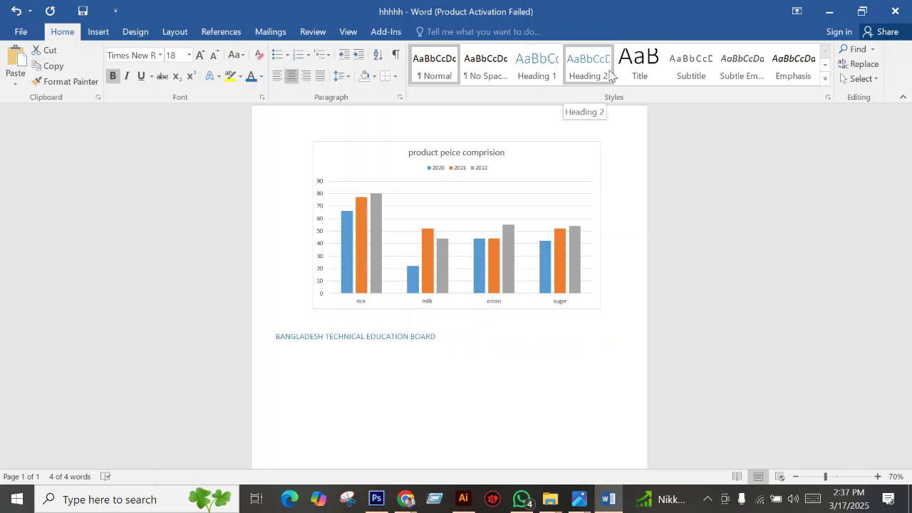
click(825, 79)
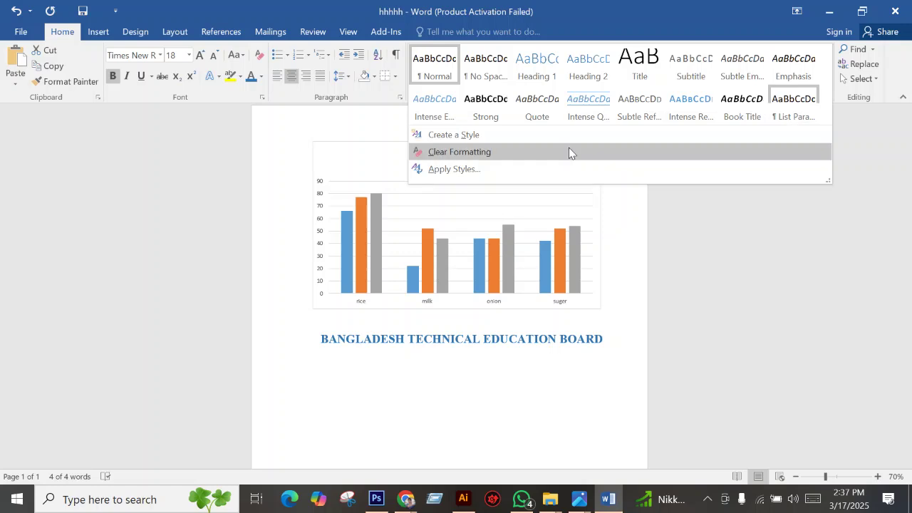
click(582, 69)
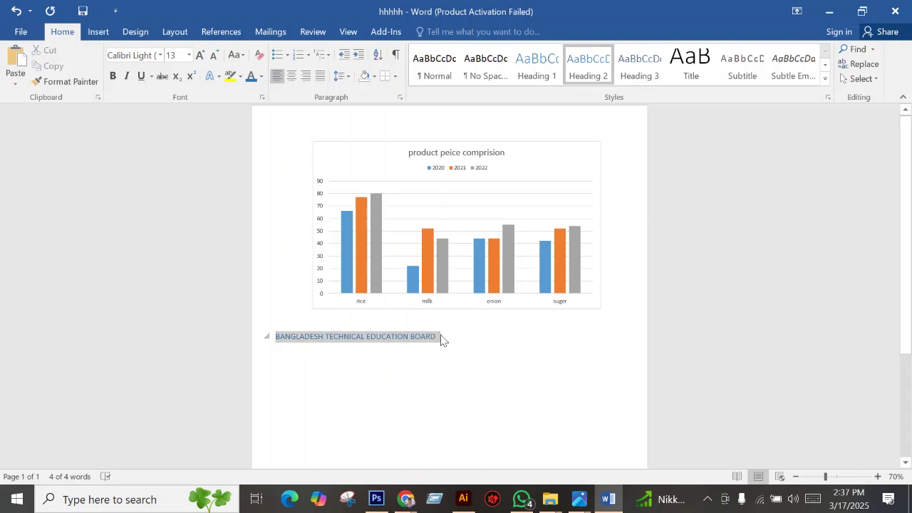
click(454, 366)
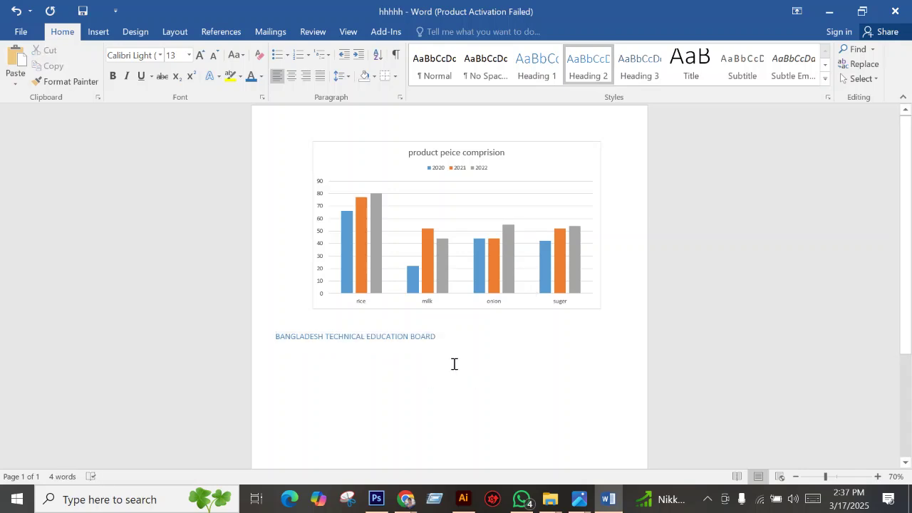
Scroll and pan task image 2.jpg to see the whole NTVQF example table.
mouse_move(579, 499)
click(514, 437)
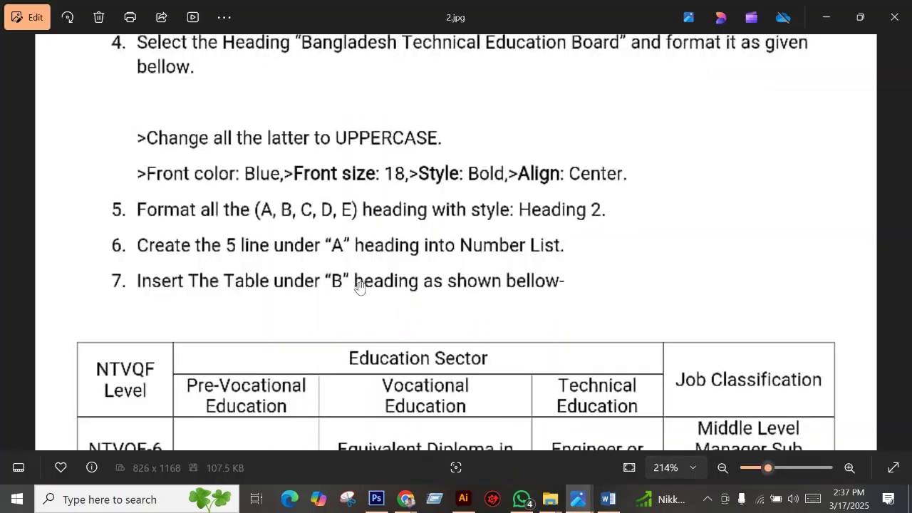
scroll(359, 287, down, 1)
scroll(313, 235, down, 1)
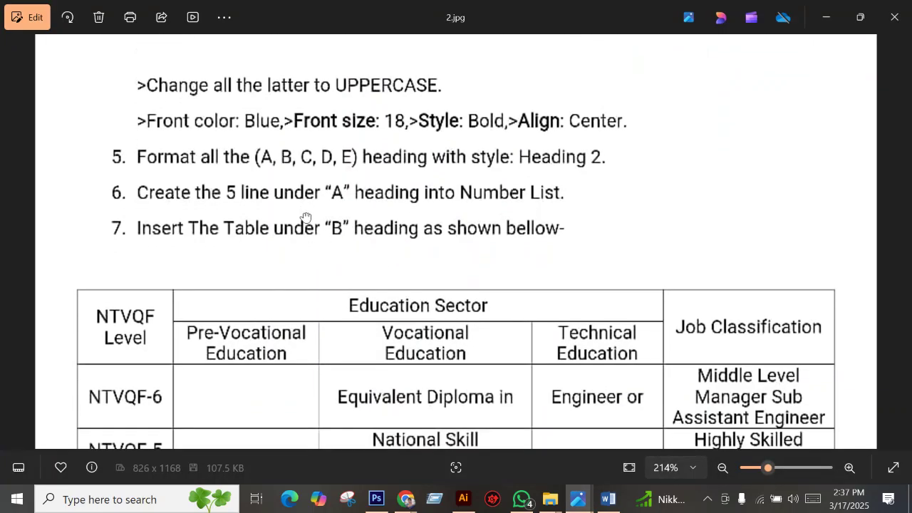
scroll(397, 274, down, 1)
scroll(397, 273, down, 1)
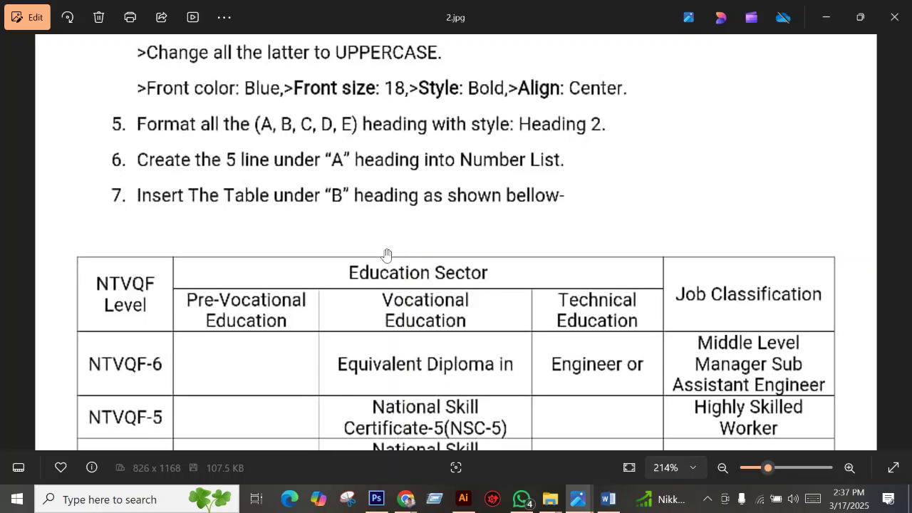
scroll(309, 275, down, 1)
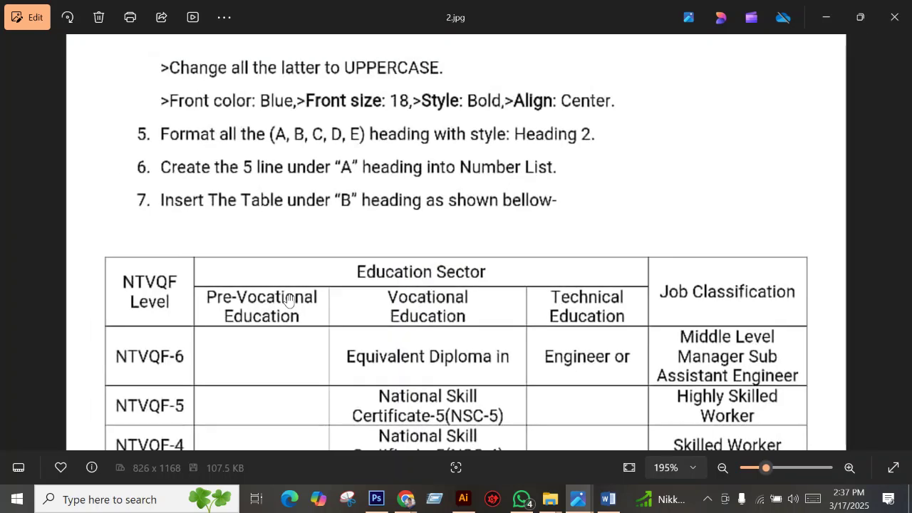
scroll(233, 265, down, 1)
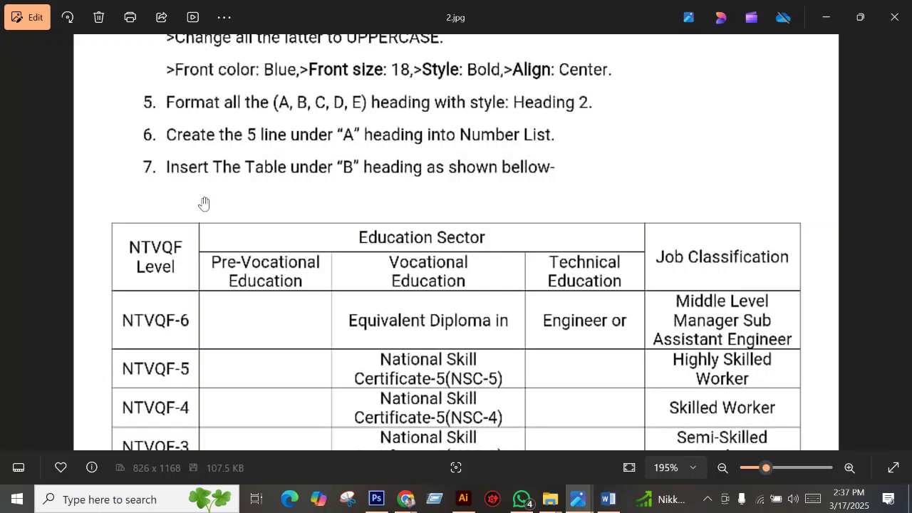
scroll(271, 156, up, 1)
scroll(290, 158, down, 1)
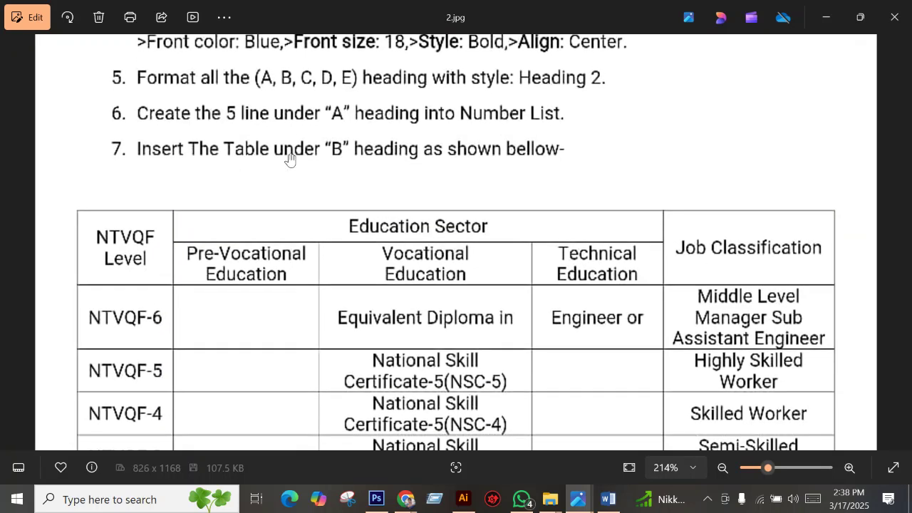
drag(209, 223, 174, 153)
scroll(251, 221, down, 2)
drag(252, 222, 218, 142)
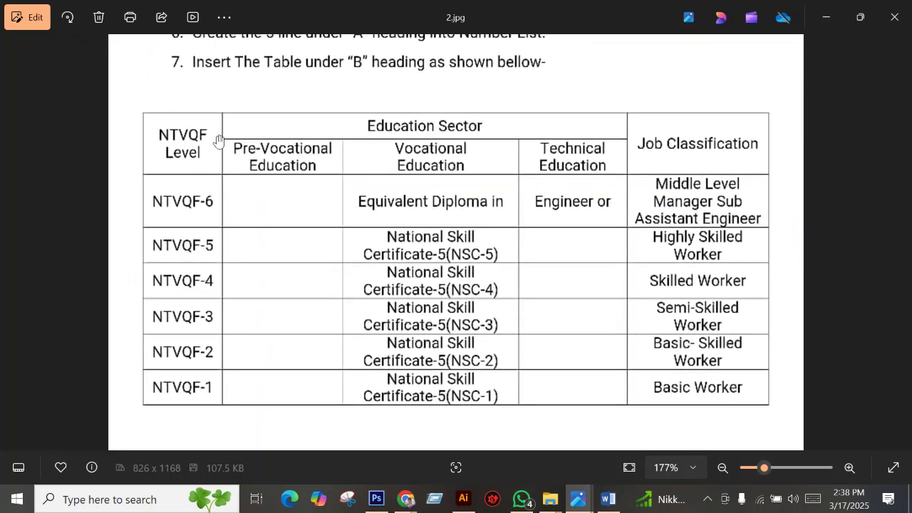
scroll(244, 106, up, 3)
scroll(244, 147, down, 2)
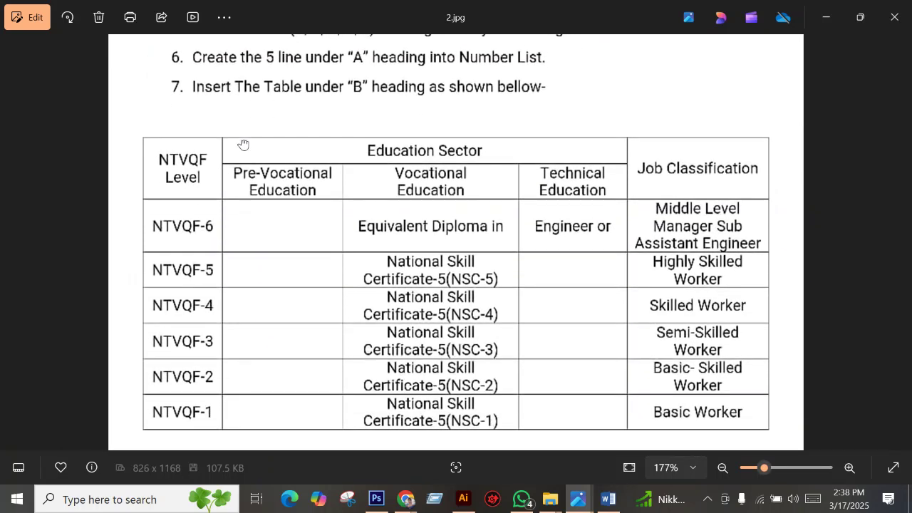
scroll(212, 119, down, 2)
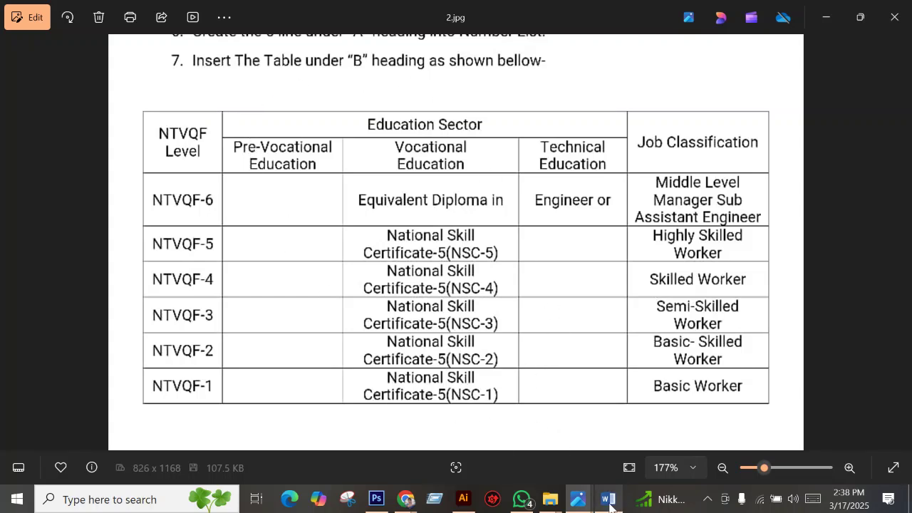
scroll(374, 244, up, 2)
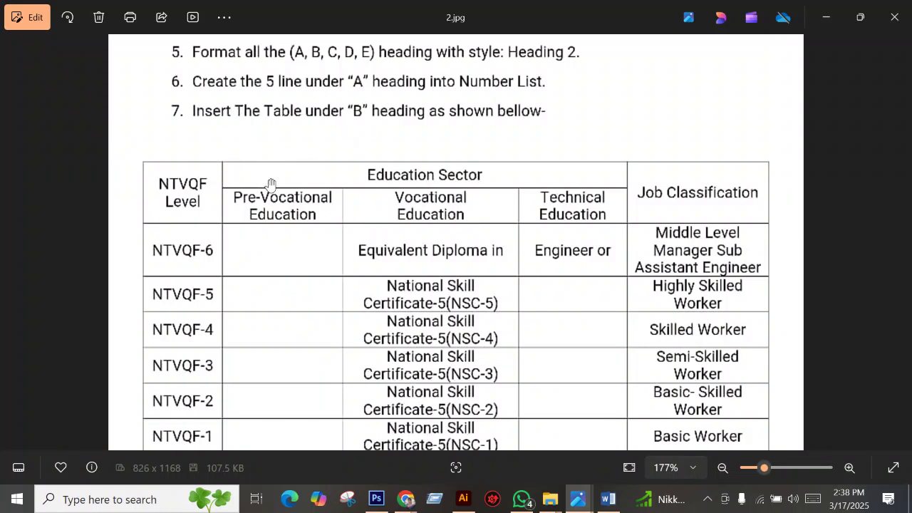
scroll(278, 257, up, 1)
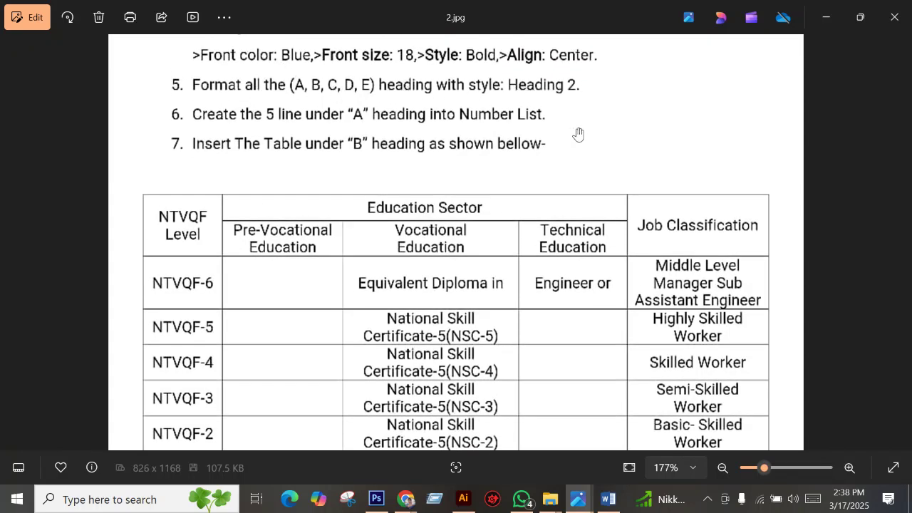
Reapply Heading 2 to the heading and start an empty paragraph beneath it.
click(608, 499)
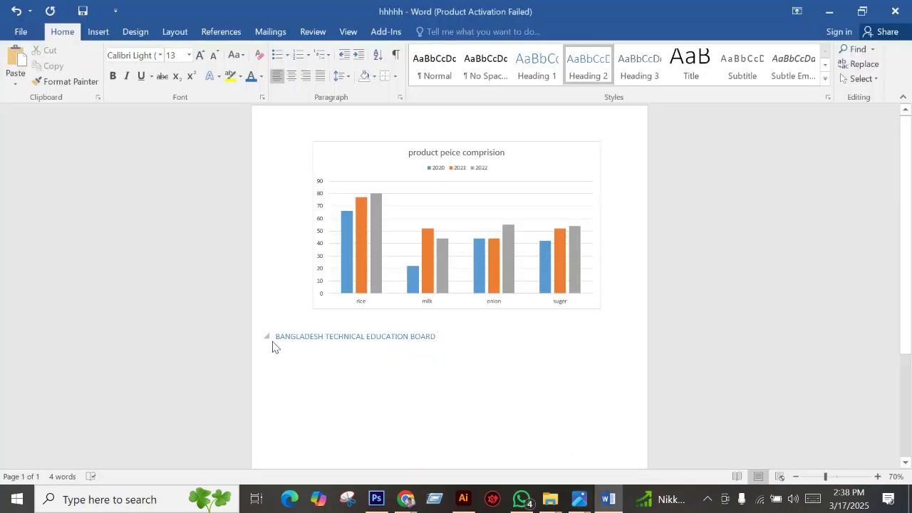
drag(443, 333, 275, 335)
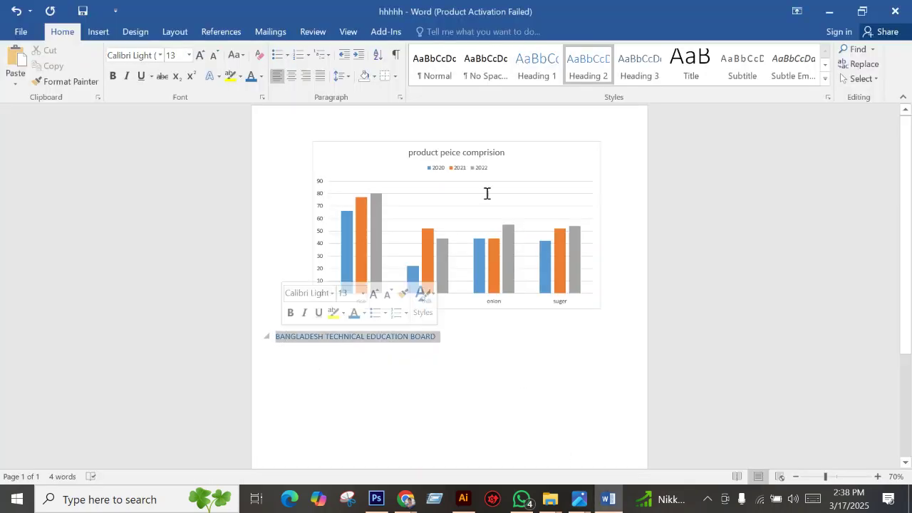
click(587, 77)
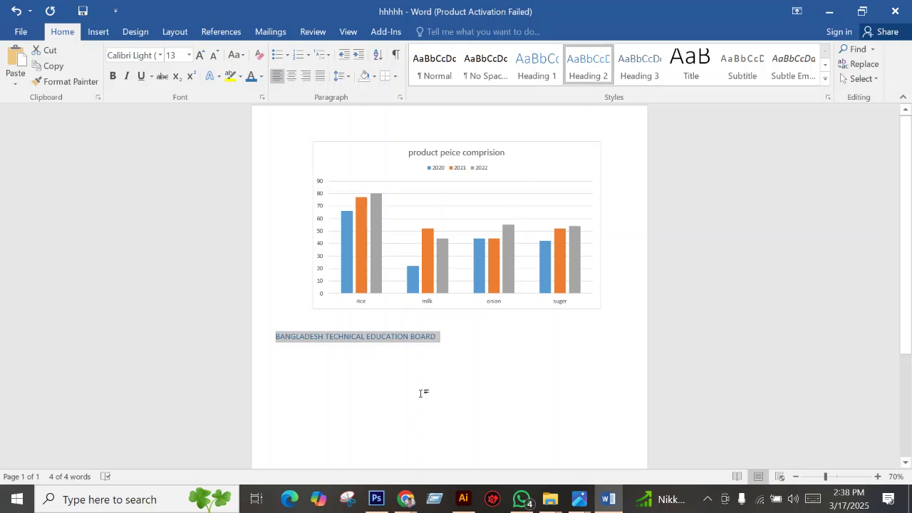
click(443, 341)
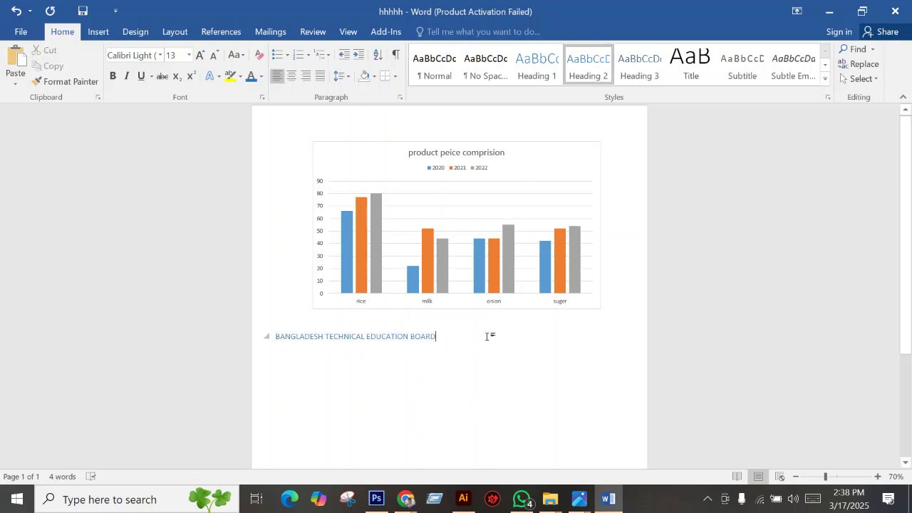
key(Return)
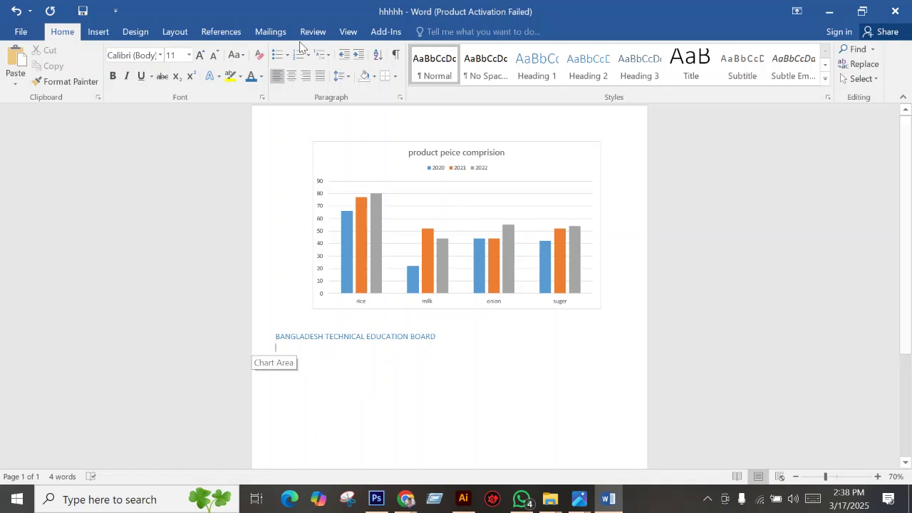
mouse_move(580, 501)
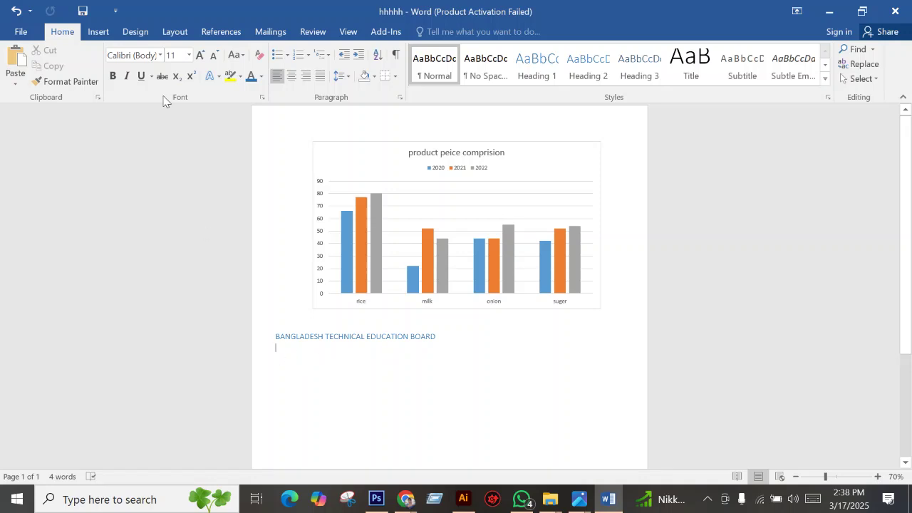
click(98, 31)
Insert a table of 5 columns and 7 rows via the Insert Table dialog.
click(84, 80)
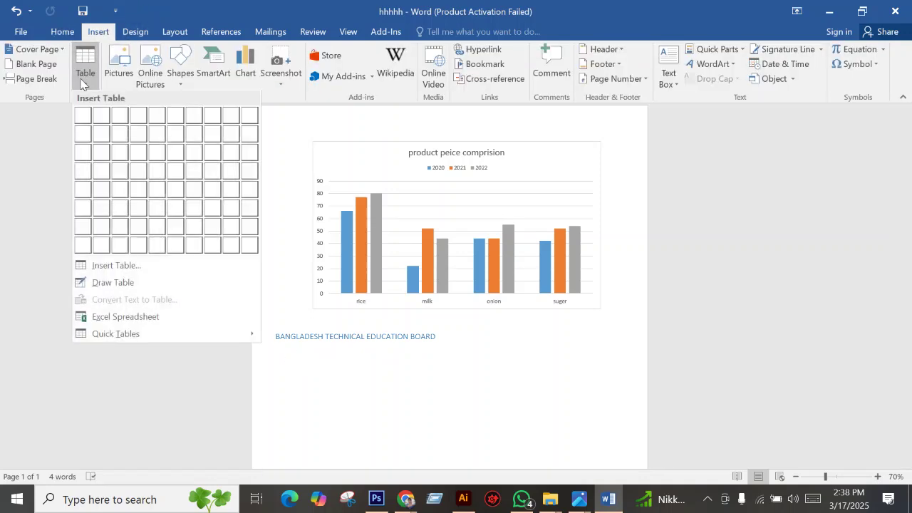
click(102, 268)
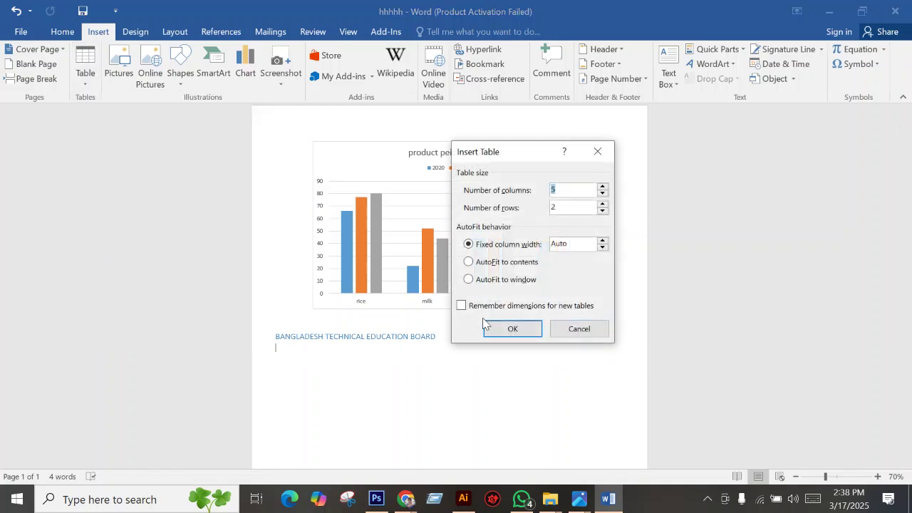
drag(508, 146, 498, 117)
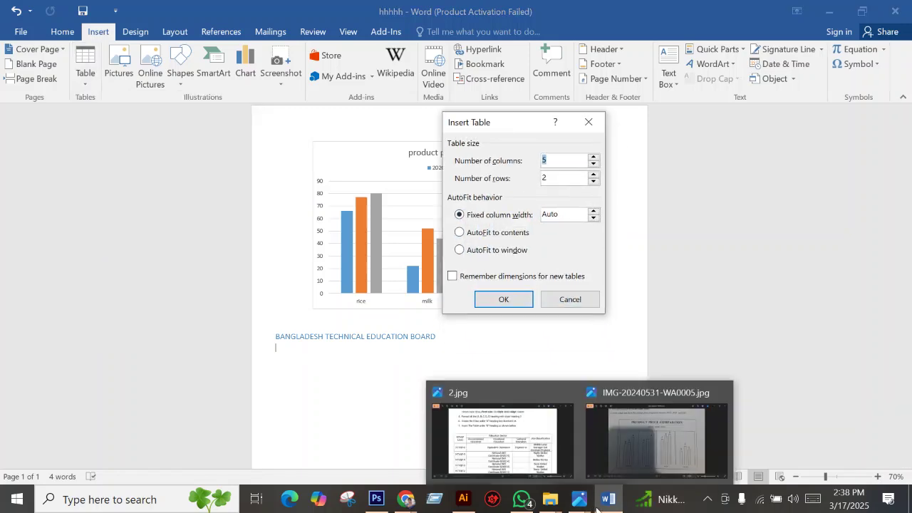
click(515, 477)
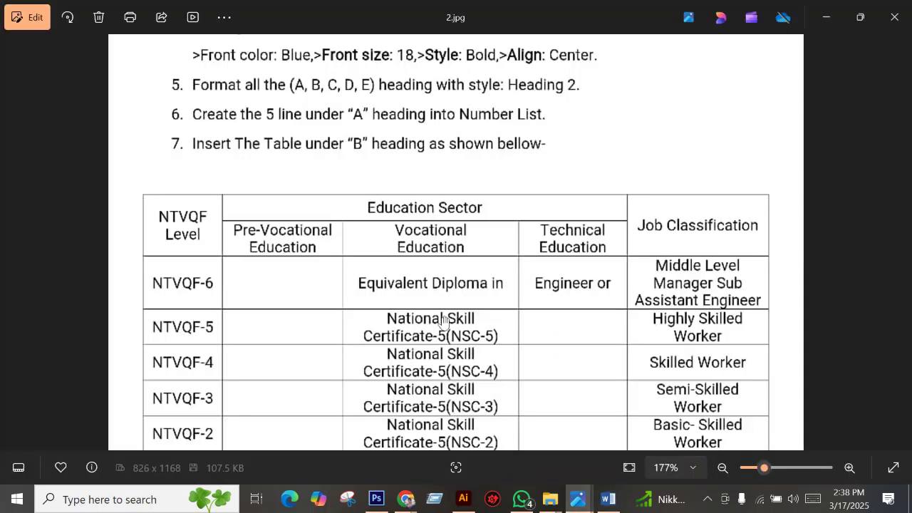
scroll(347, 229, down, 3)
scroll(193, 171, down, 1)
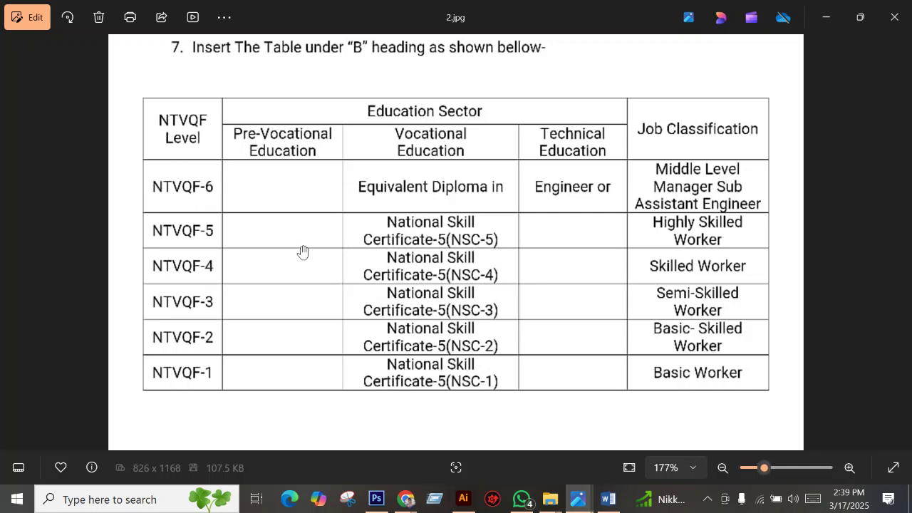
click(603, 503)
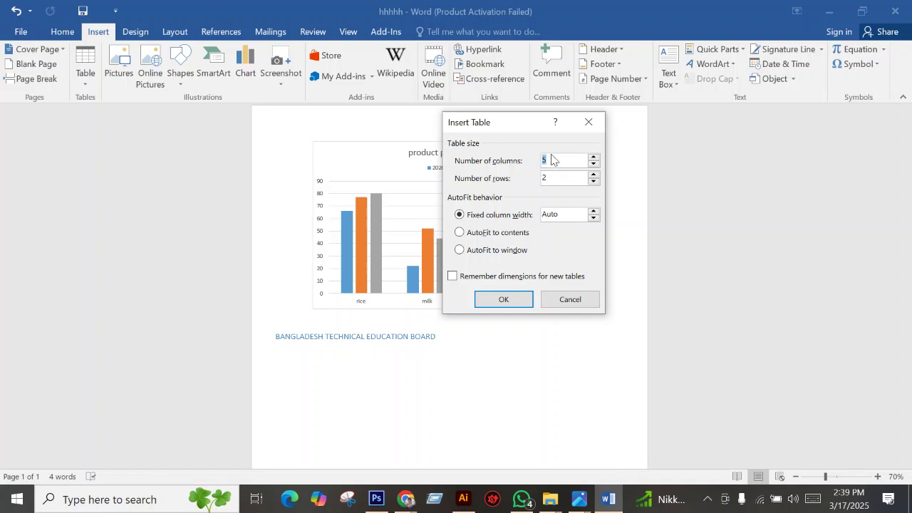
key(Tab)
click(499, 302)
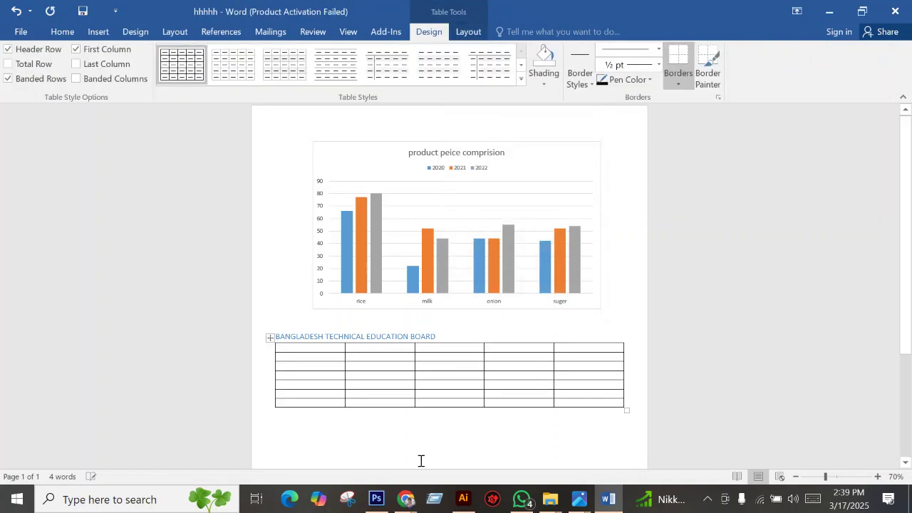
Drag the table's bottom-right resize handle to make the rows taller.
click(452, 337)
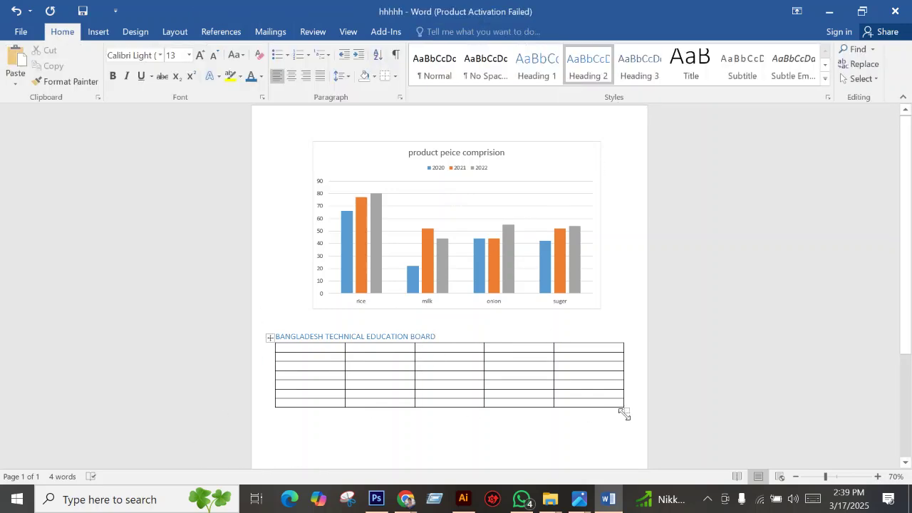
drag(624, 413, 629, 387)
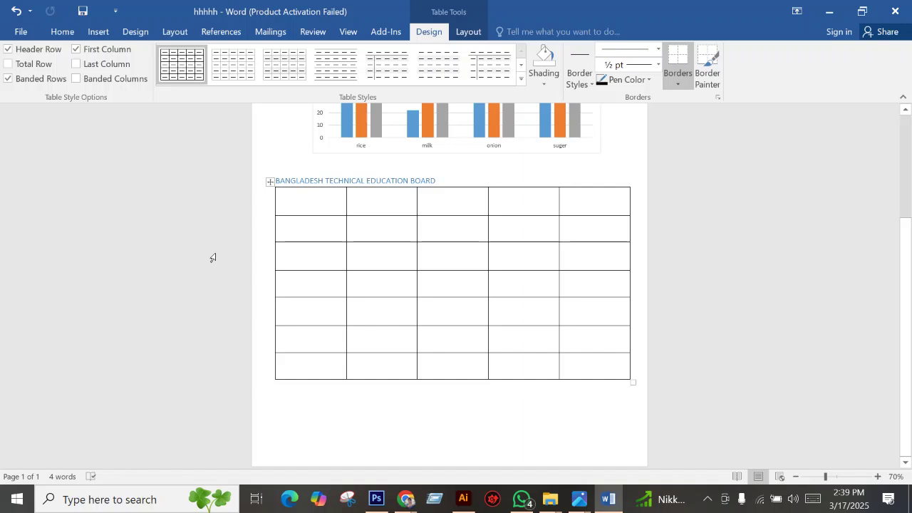
click(435, 169)
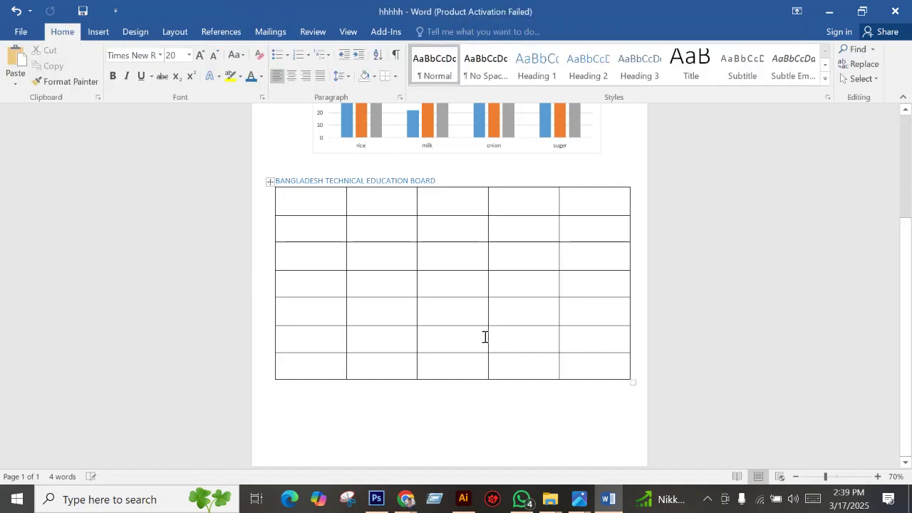
click(486, 409)
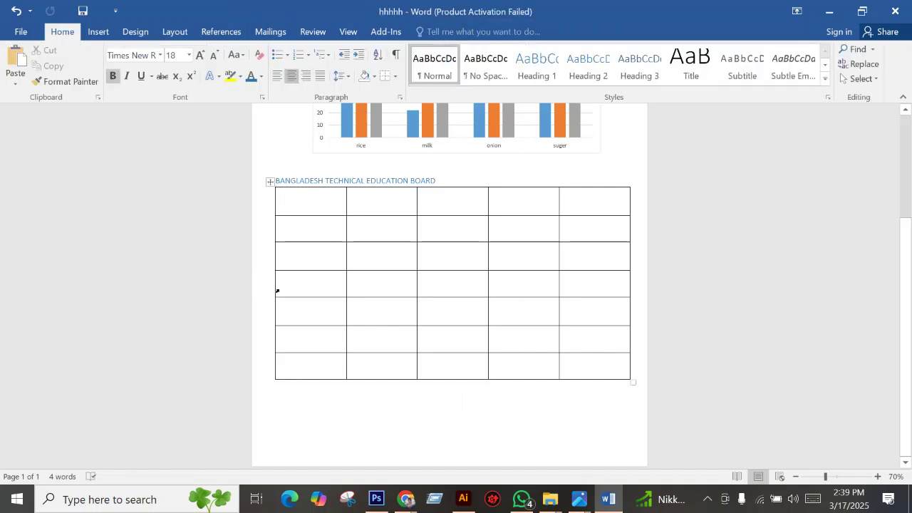
Collapse and expand the heading a few times to check the table beneath it.
click(265, 183)
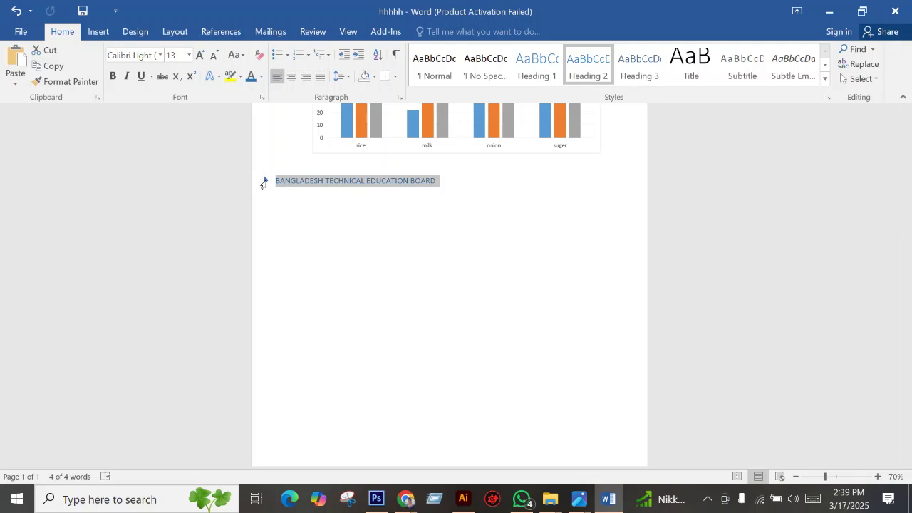
click(264, 182)
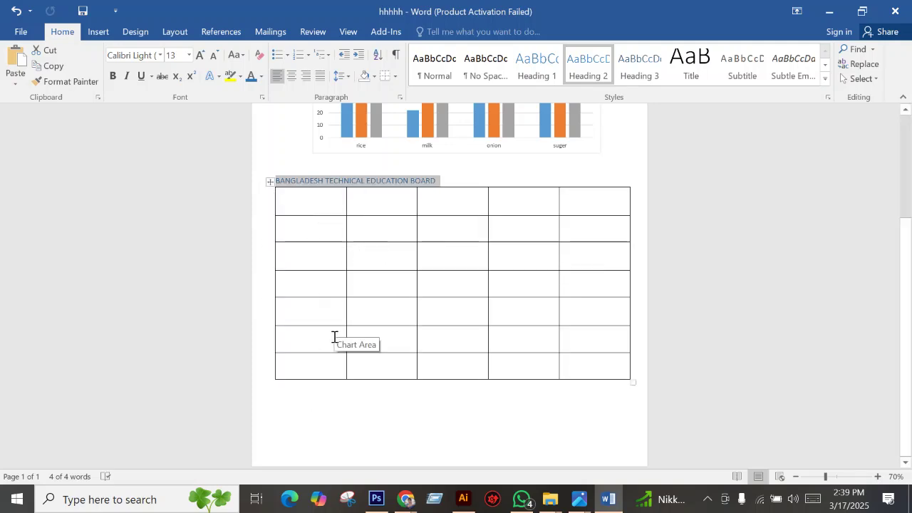
click(265, 181)
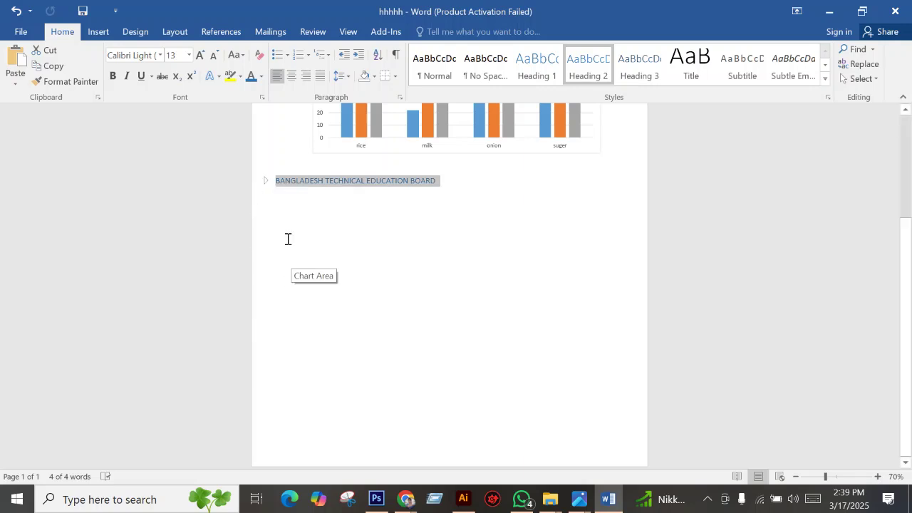
click(265, 181)
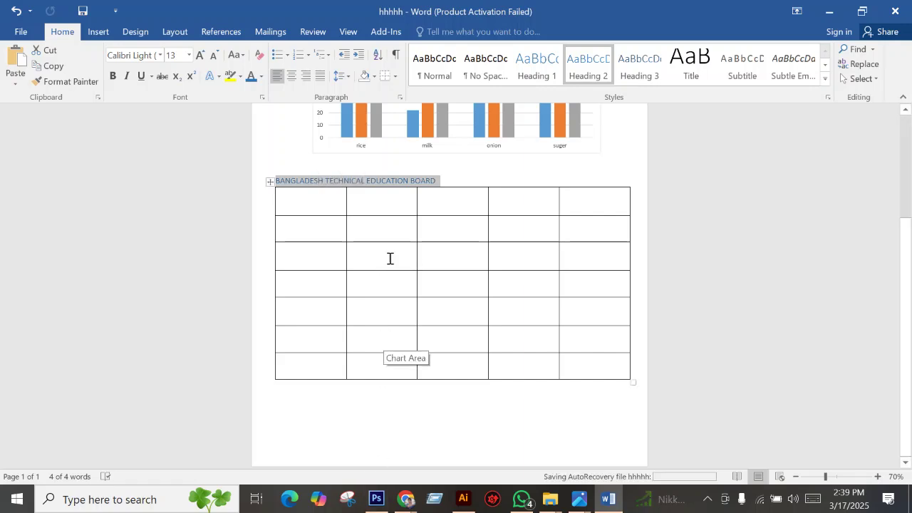
click(328, 197)
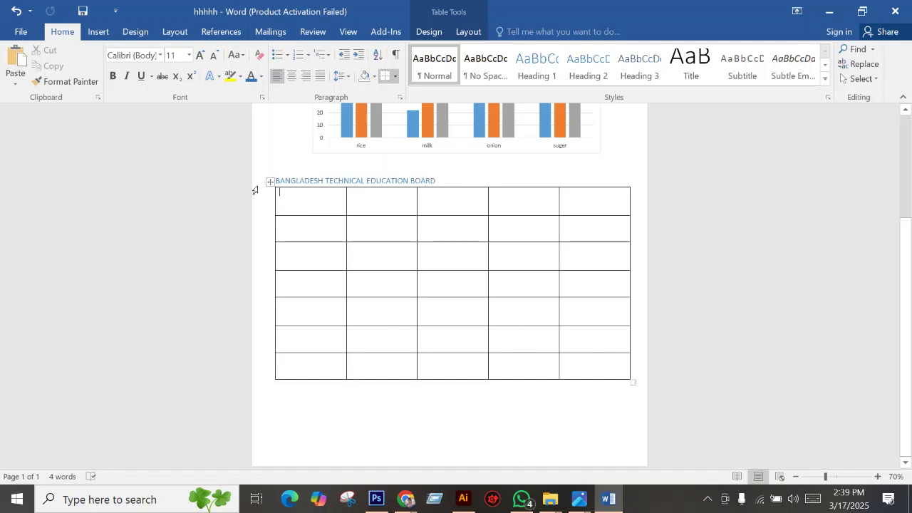
key(ctrl+z)
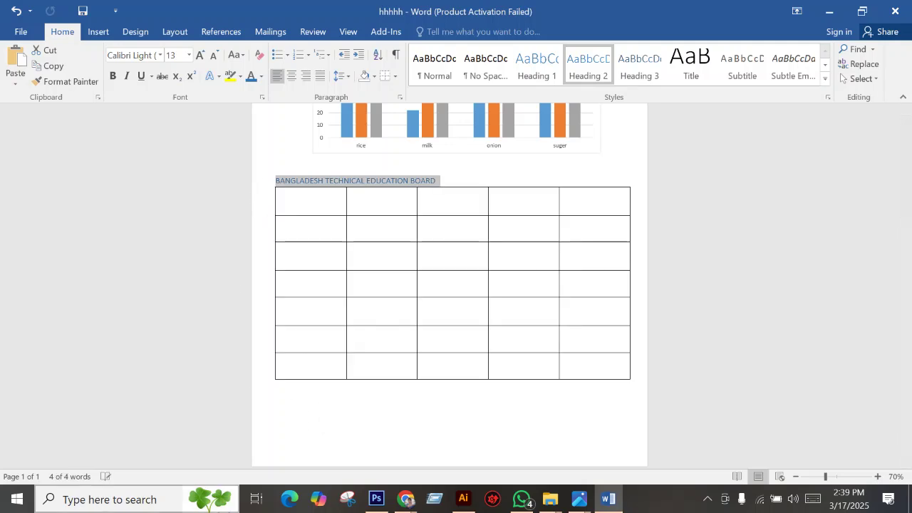
key(super+s)
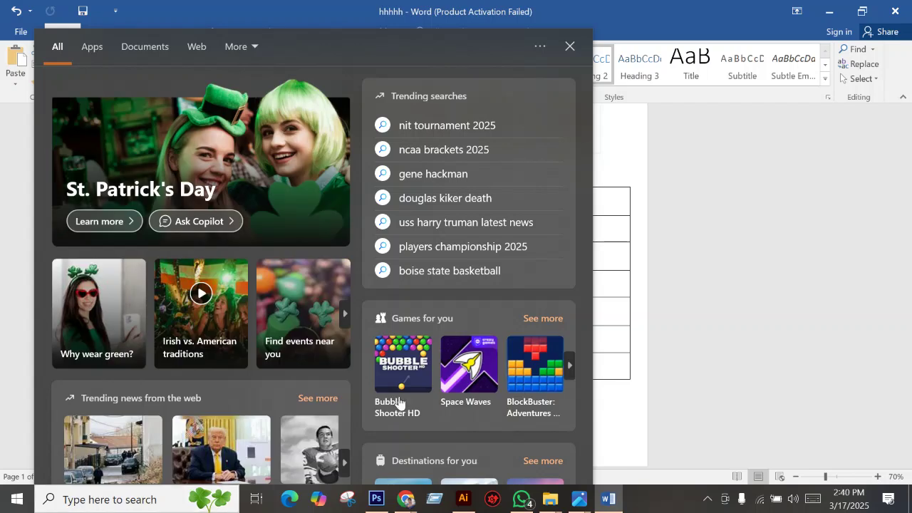
click(614, 232)
click(613, 232)
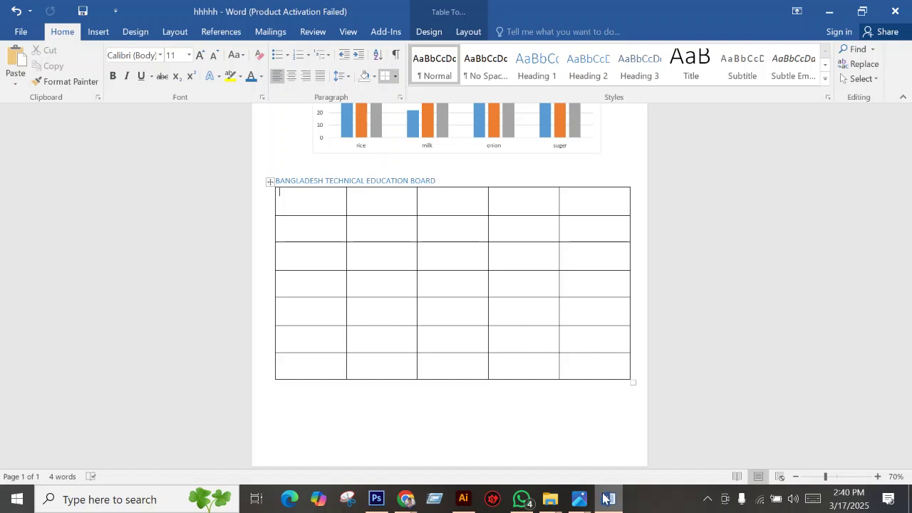
click(578, 499)
click(501, 444)
scroll(269, 293, down, 1)
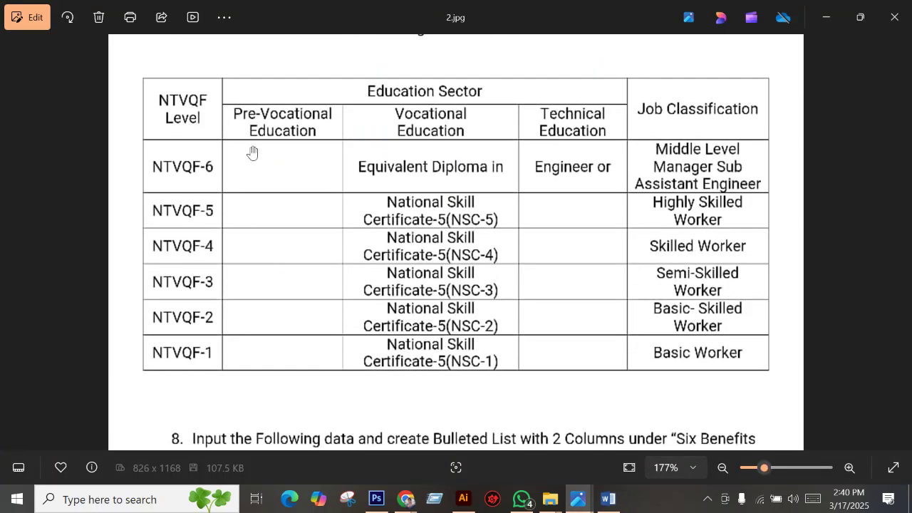
scroll(262, 156, down, 1)
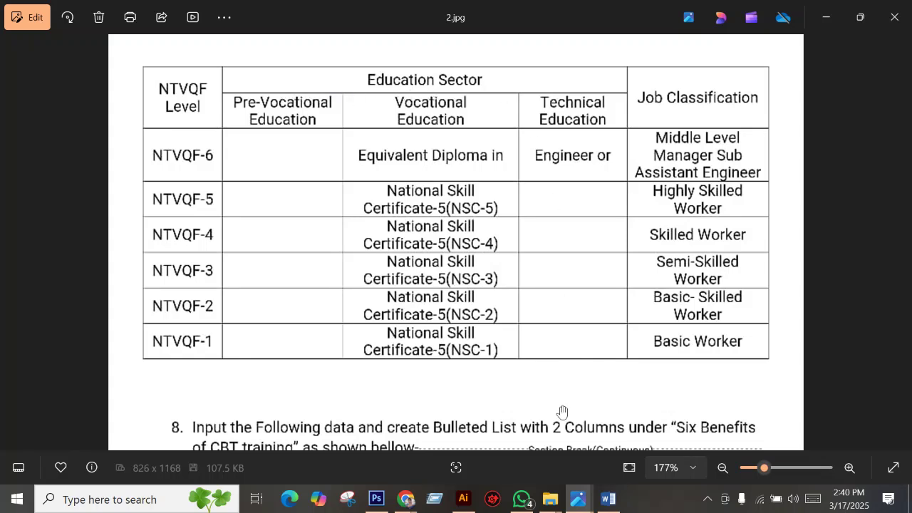
click(608, 499)
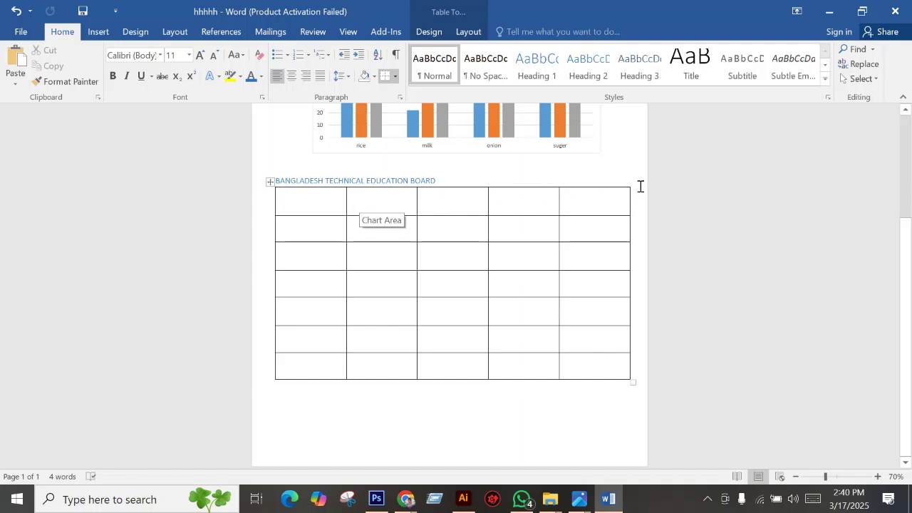
Split the top row across columns 2–4, then erase borders to merge the upper cells into one header.
click(464, 31)
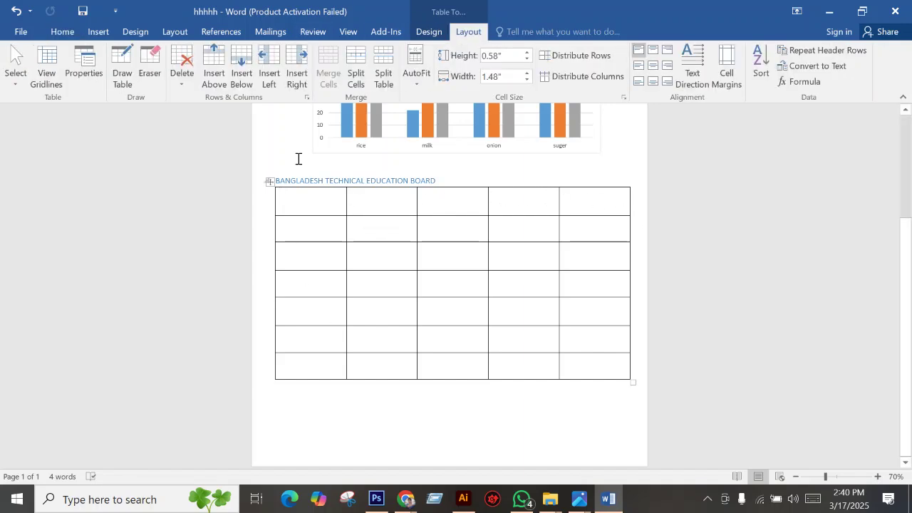
click(122, 68)
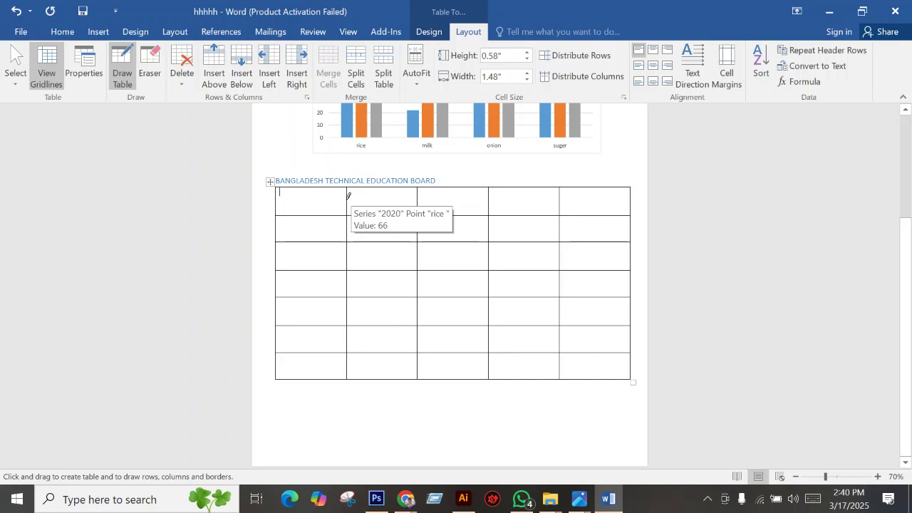
drag(348, 196, 543, 190)
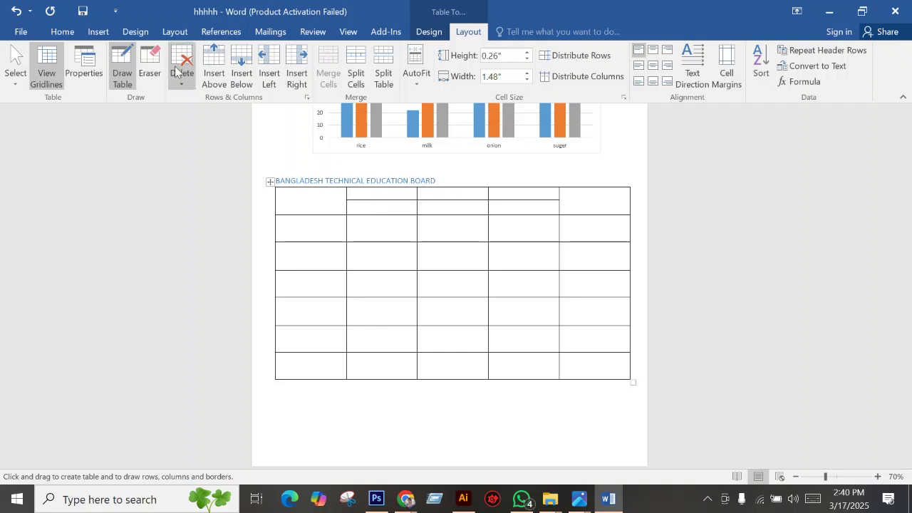
click(150, 68)
click(419, 193)
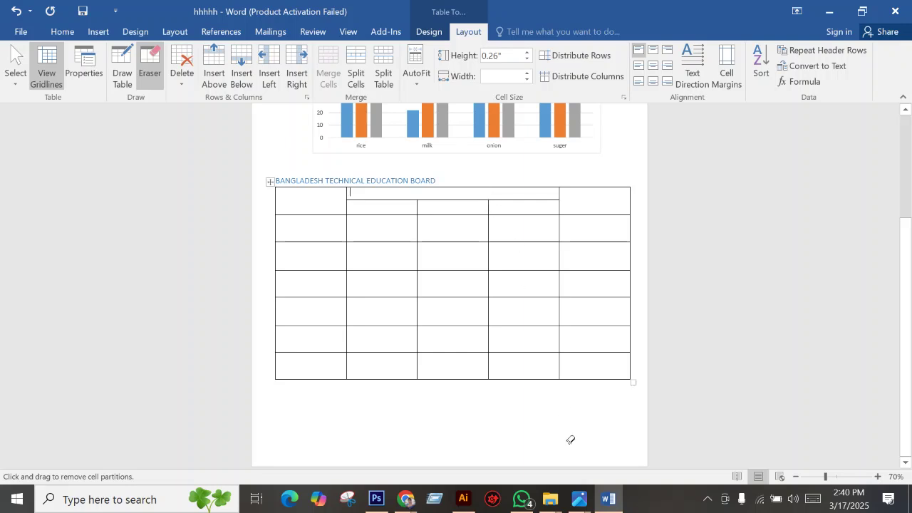
Check the reference table image in Photos, then return to the Word document.
mouse_move(577, 499)
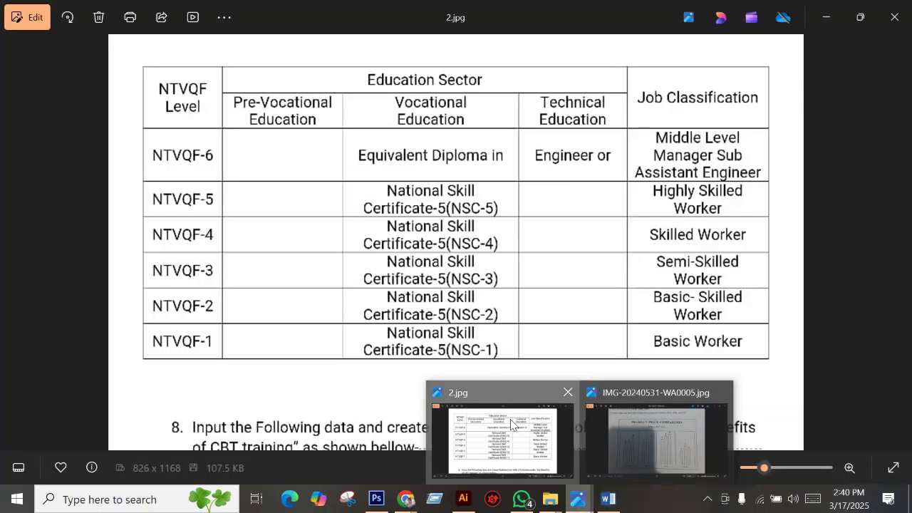
click(511, 423)
scroll(433, 193, up, 1)
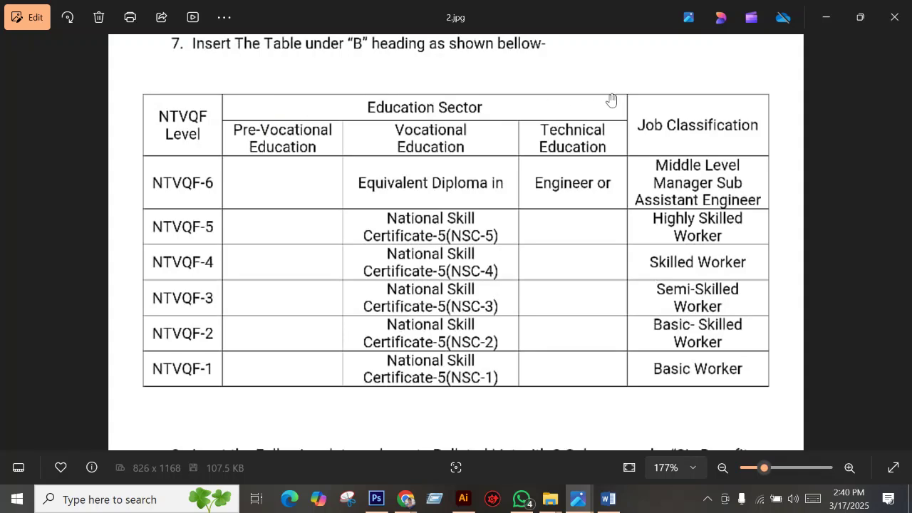
click(608, 499)
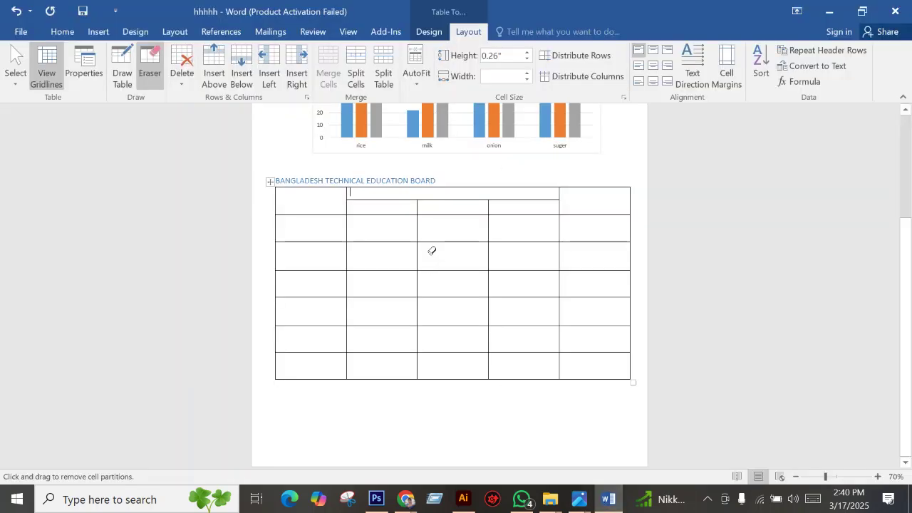
Drag the row borders down to make the two header rows taller.
double_click(393, 232)
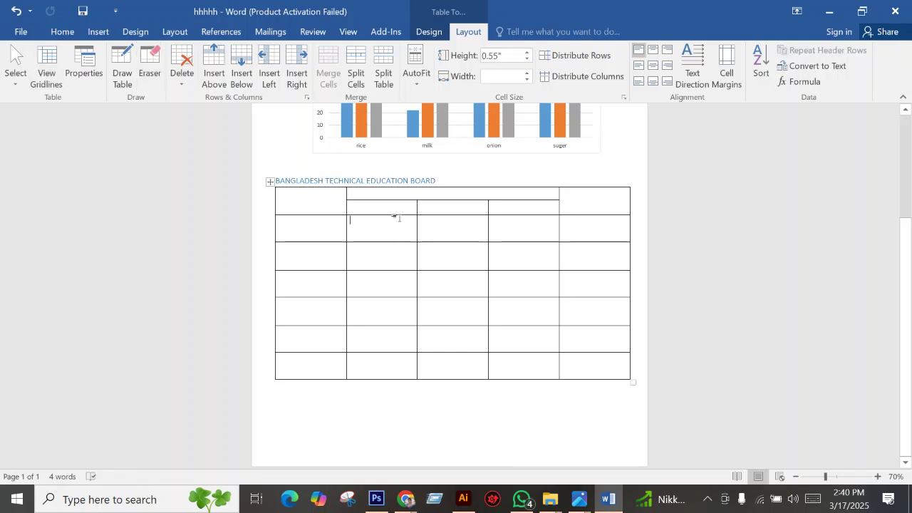
drag(407, 202, 407, 210)
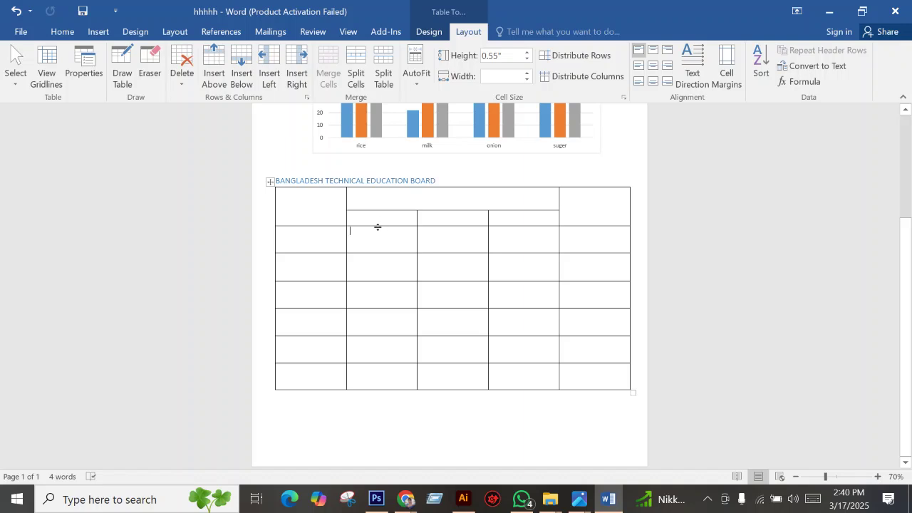
drag(377, 227, 378, 243)
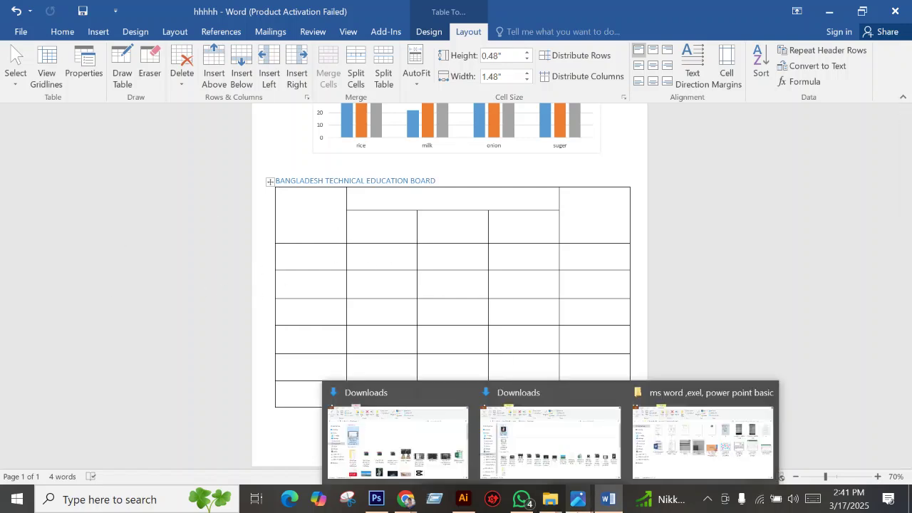
Bring up the reference image 2.jpg again to compare the header layout.
click(503, 441)
scroll(447, 181, down, 2)
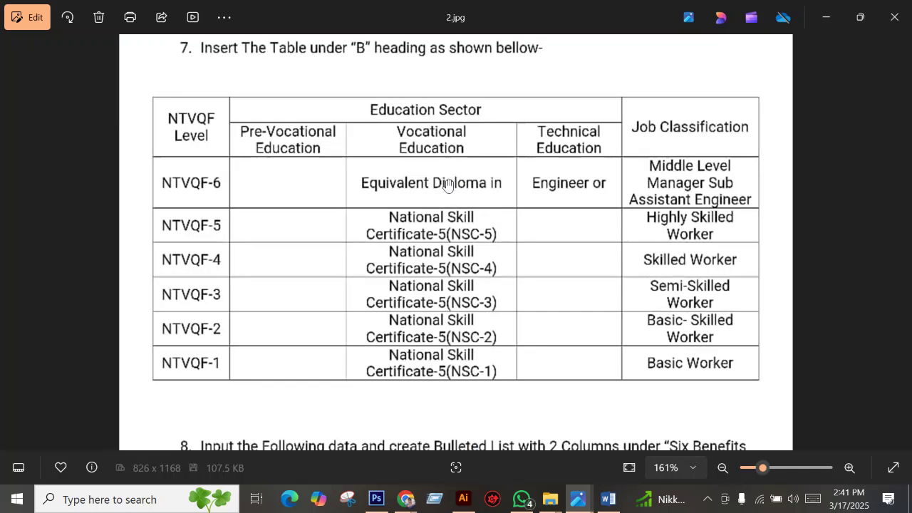
mouse_move(415, 507)
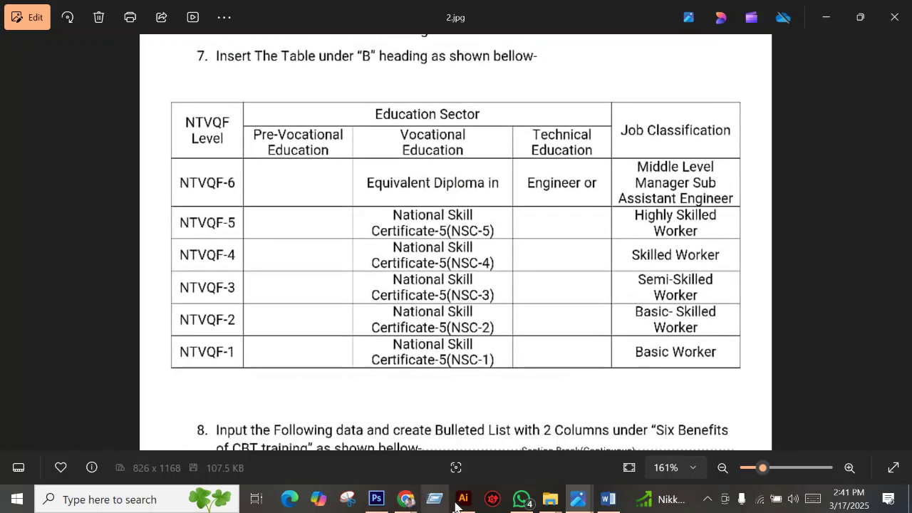